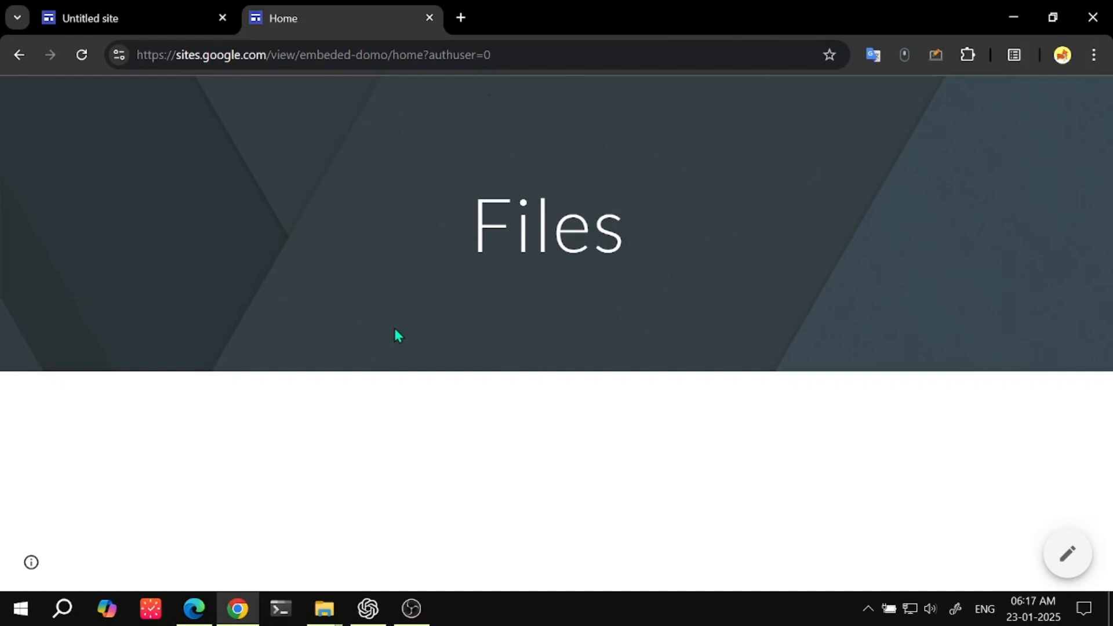
- Compare the site in the editor with its published Files page, reloading the published version
left_click(144, 9)
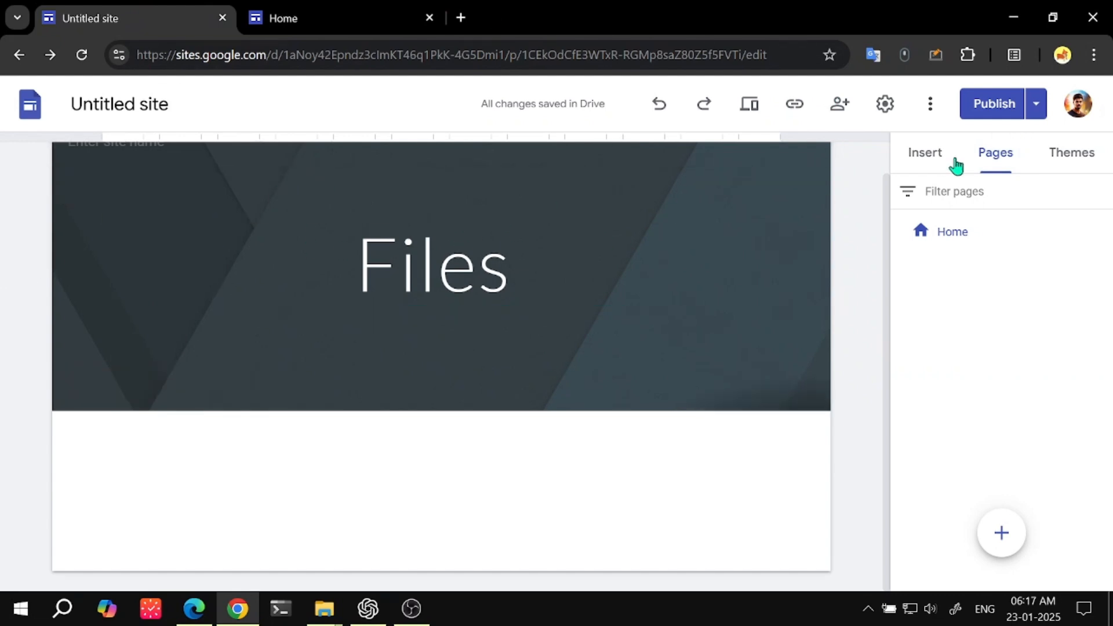
left_click(343, 11)
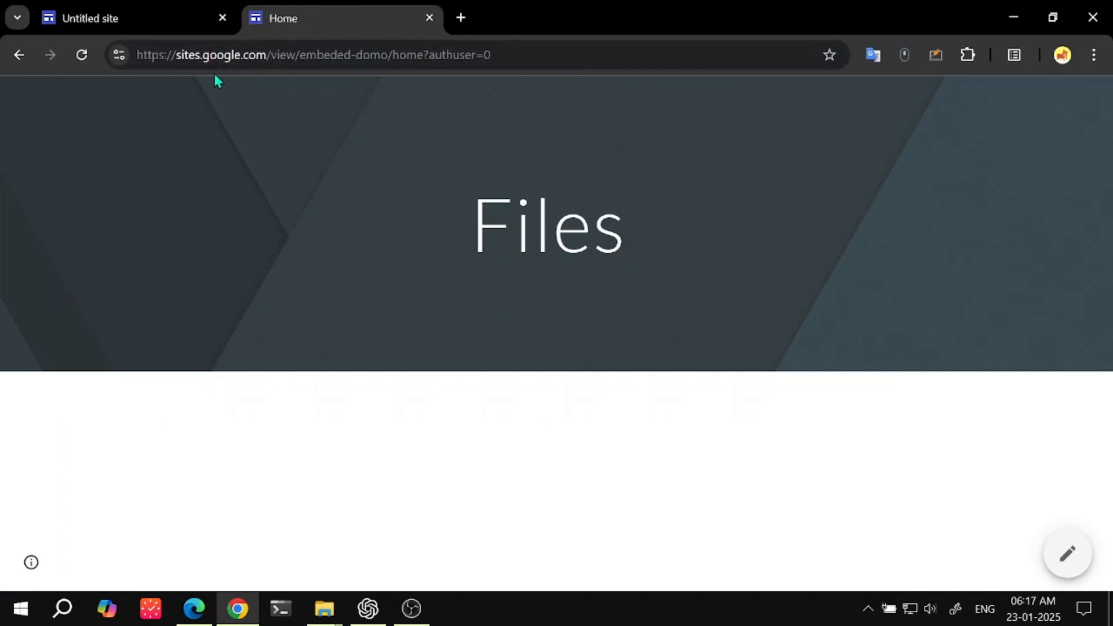
left_click(81, 57)
left_click(171, 14)
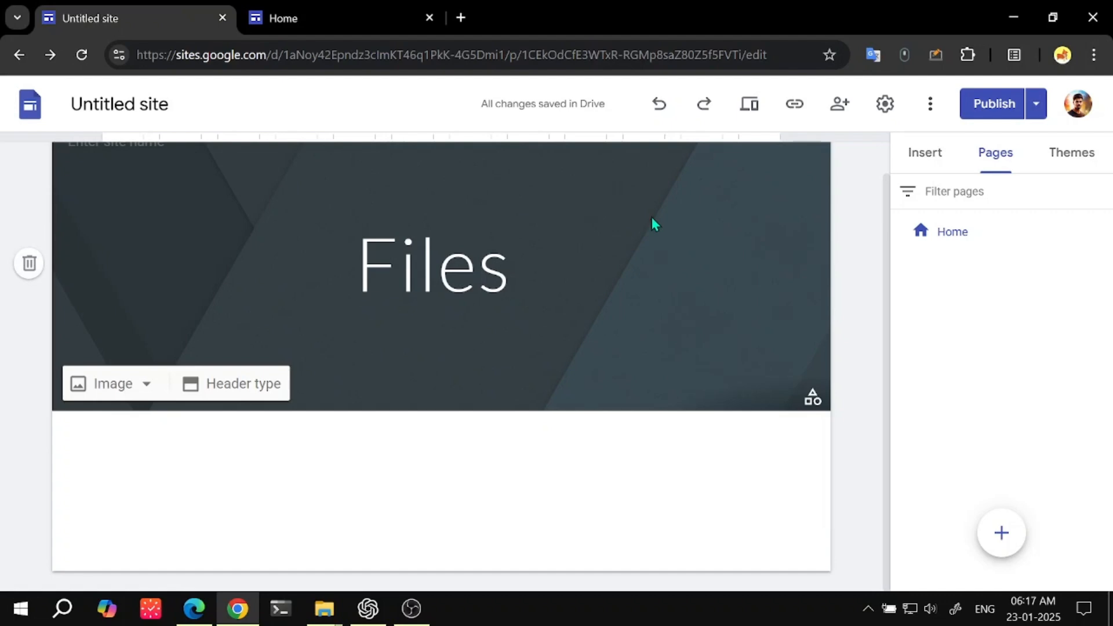
left_click(371, 14)
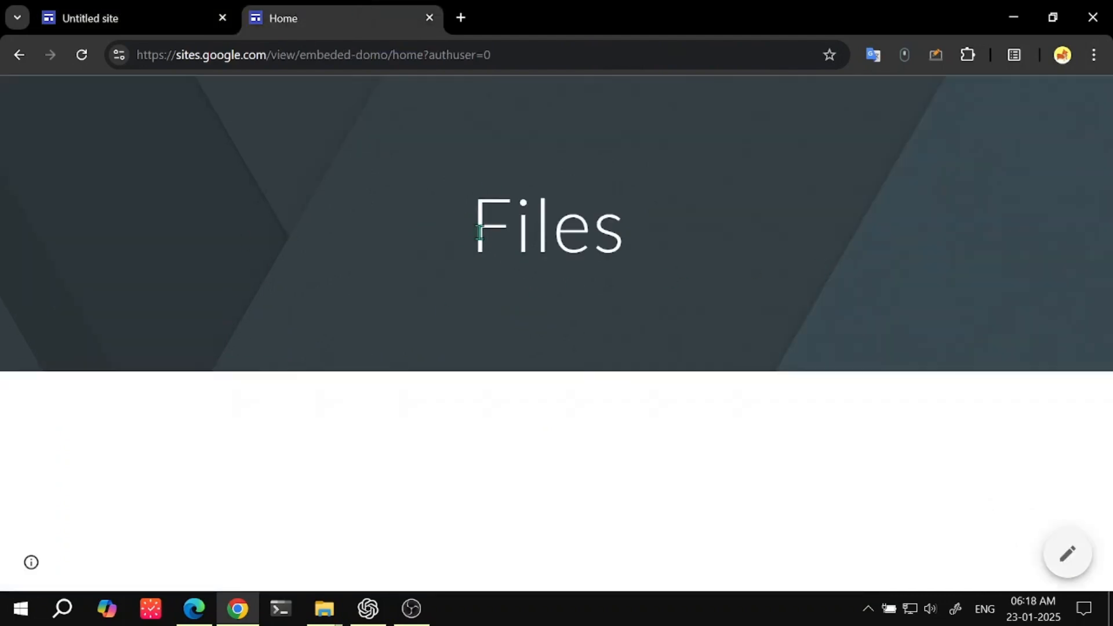
left_click_drag(479, 232, 626, 235)
left_click(555, 387)
left_click(144, 12)
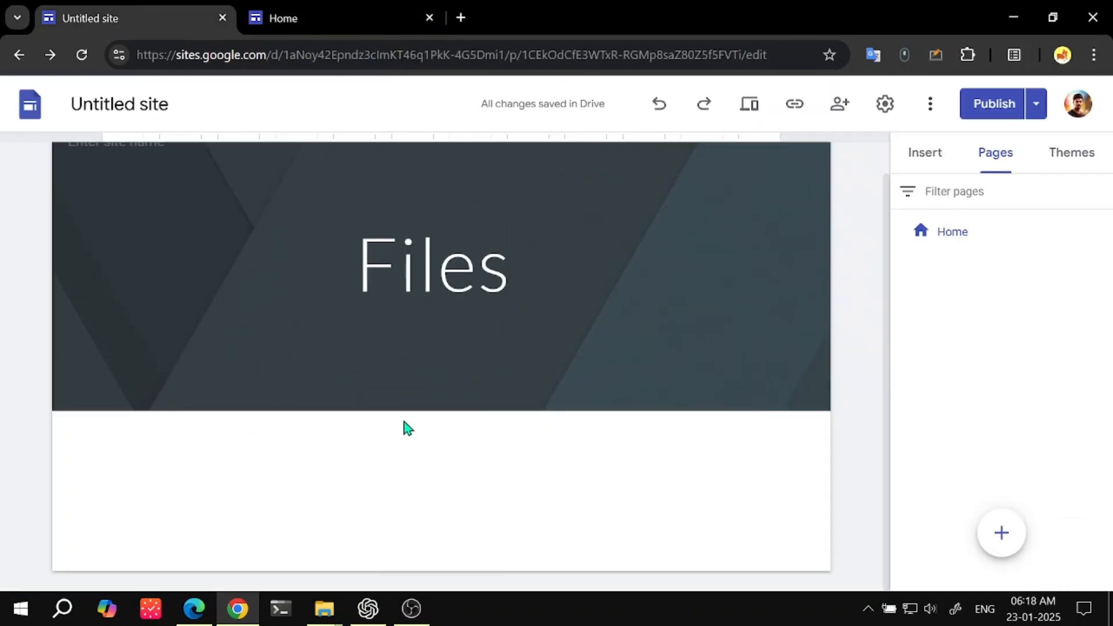
left_click(19, 56)
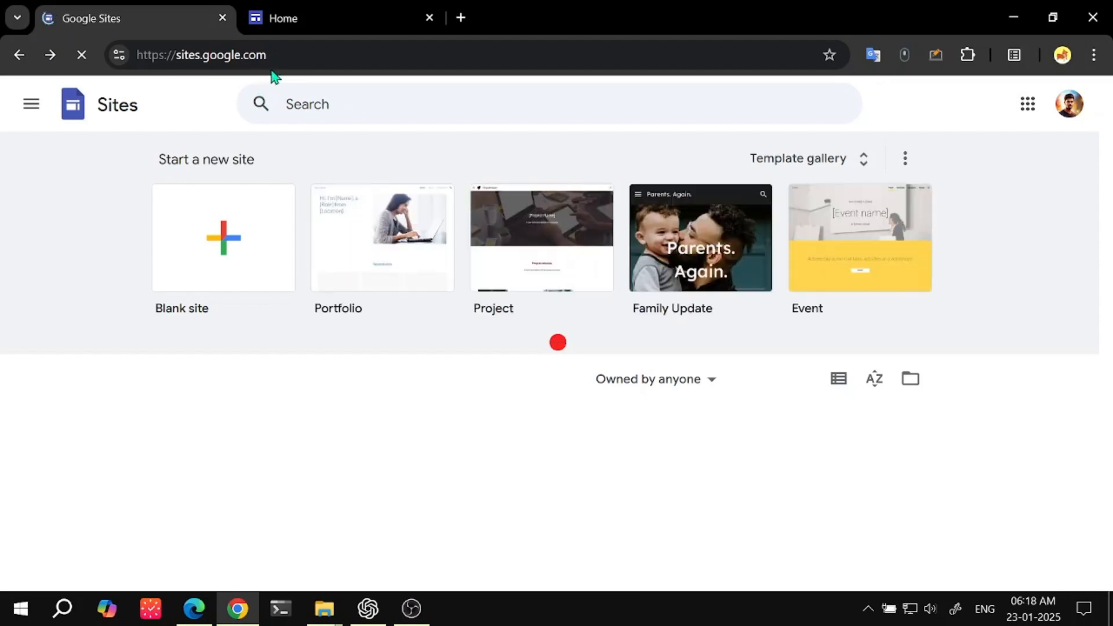
left_click(104, 53)
key("ctrl+c")
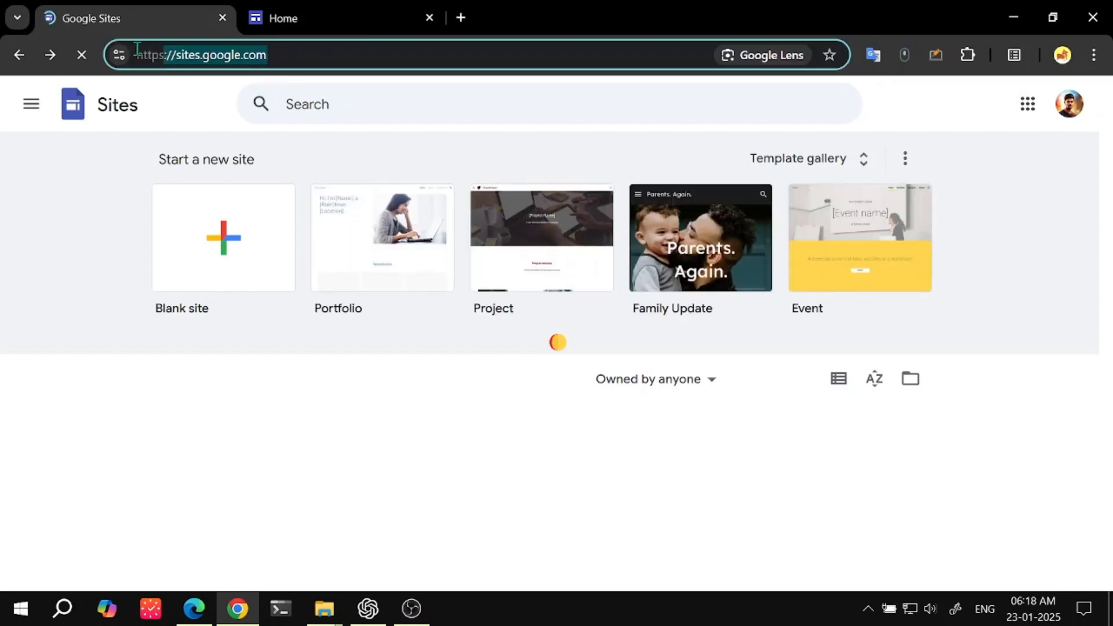
key("ctrl+t")
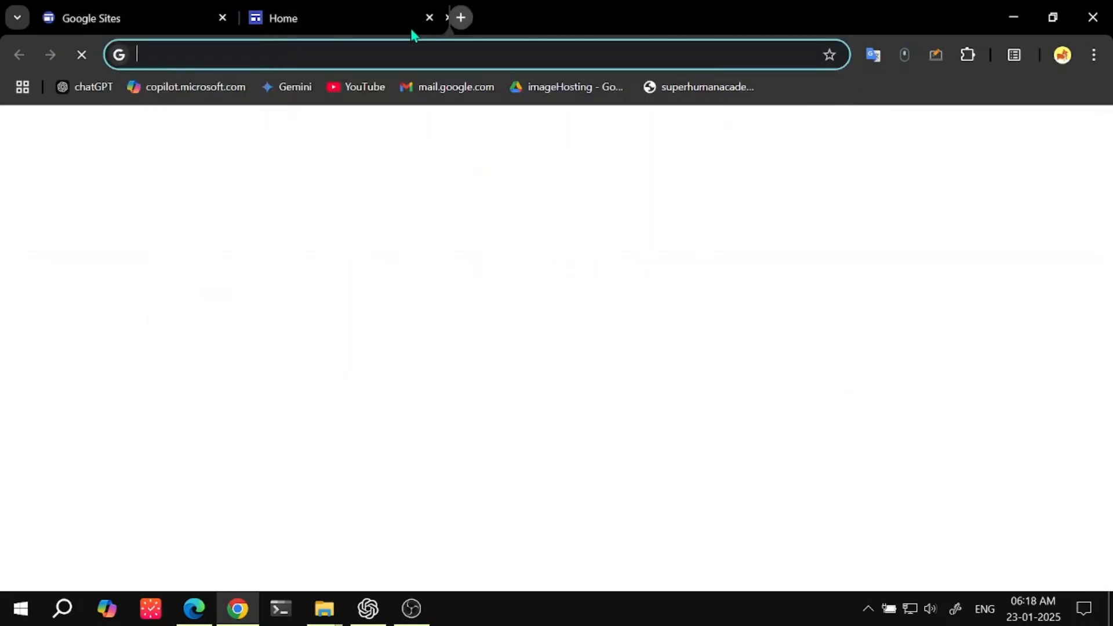
left_click(332, 54)
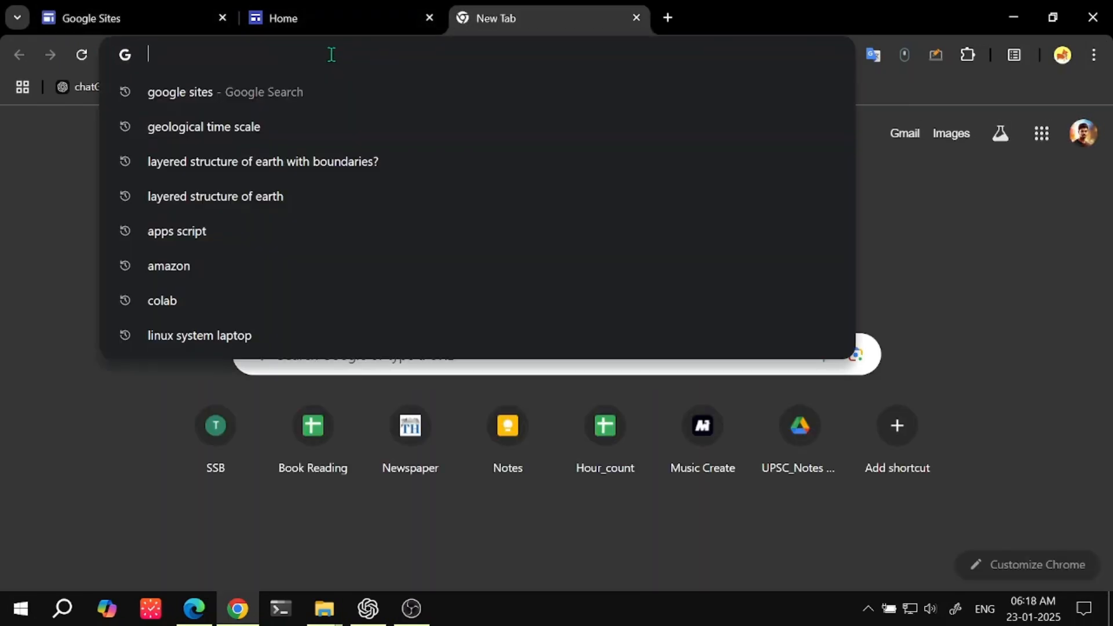
key("ctrl+v")
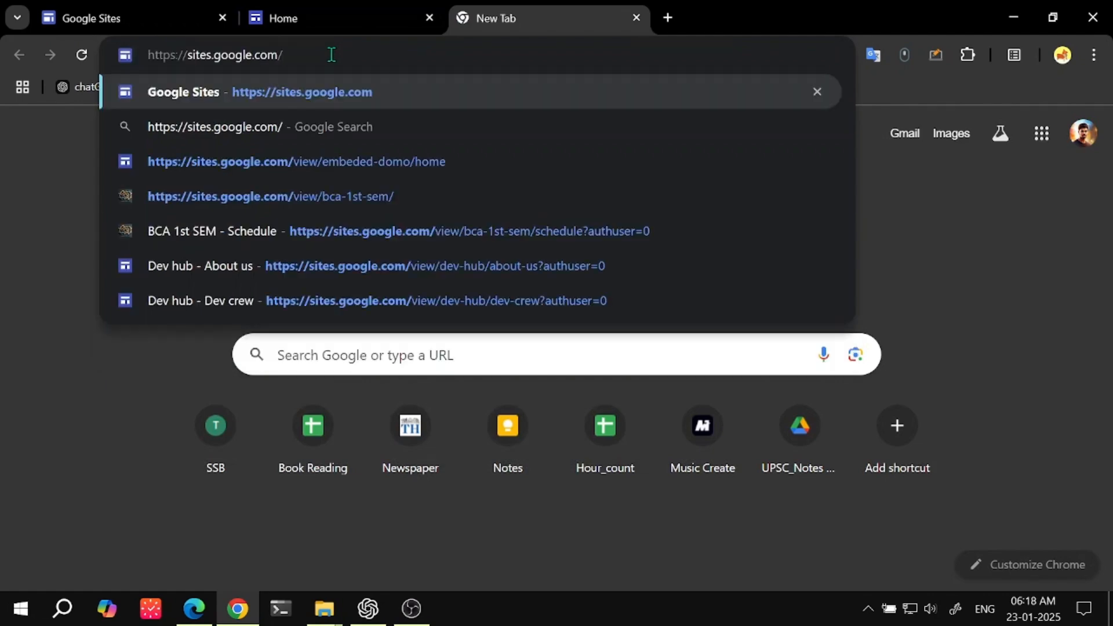
key("Return")
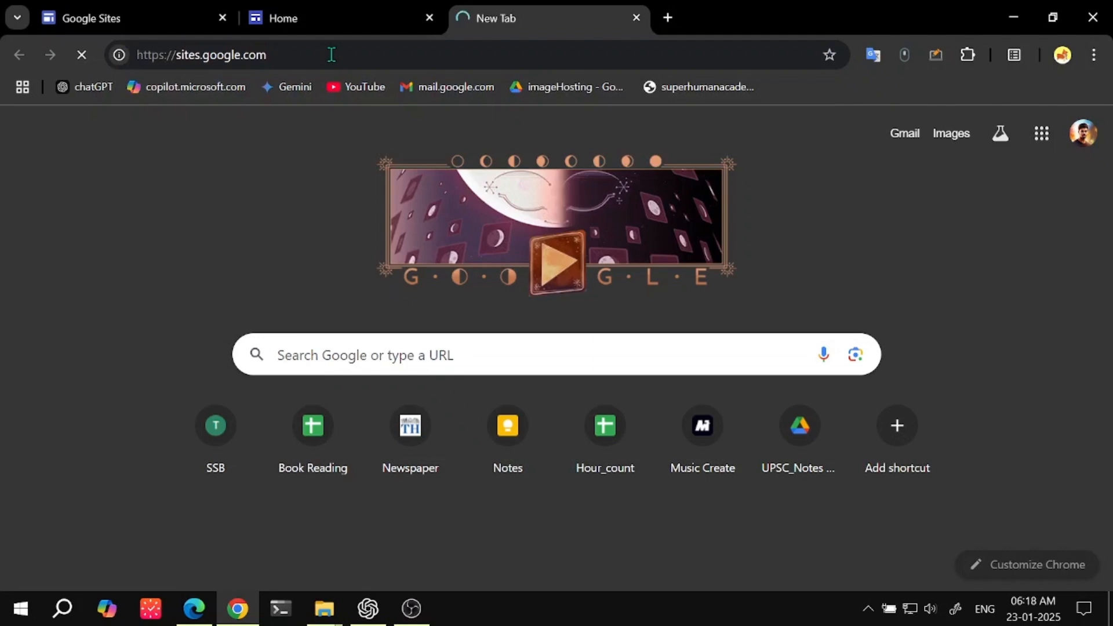
left_click(224, 18)
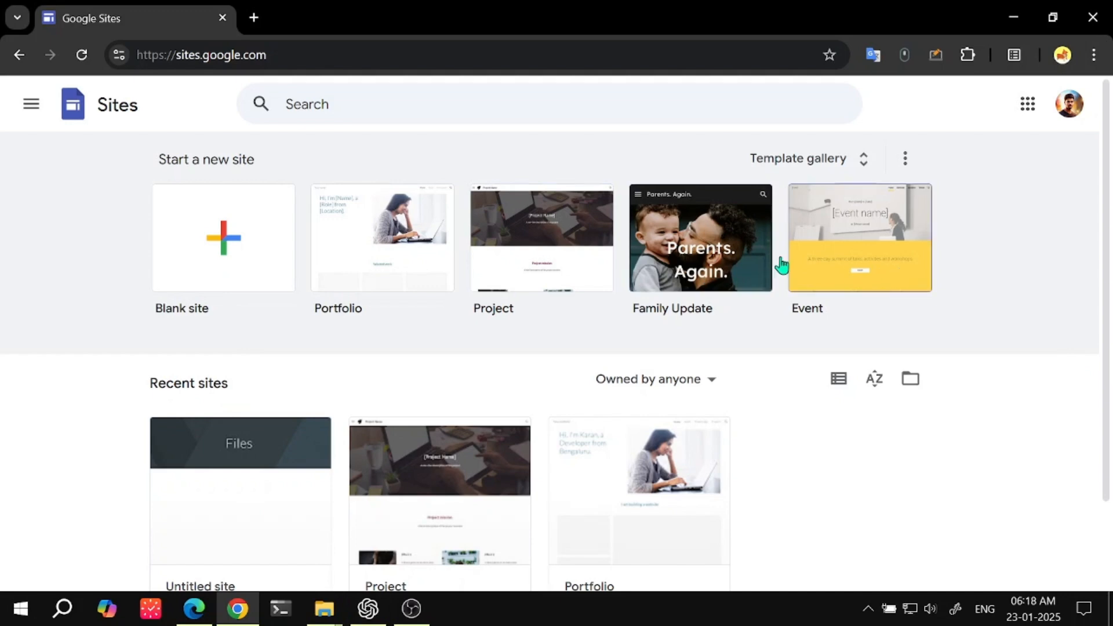
- Look over the templates and recent sites, and create a new blank site
scroll(526, 356, "down", 2)
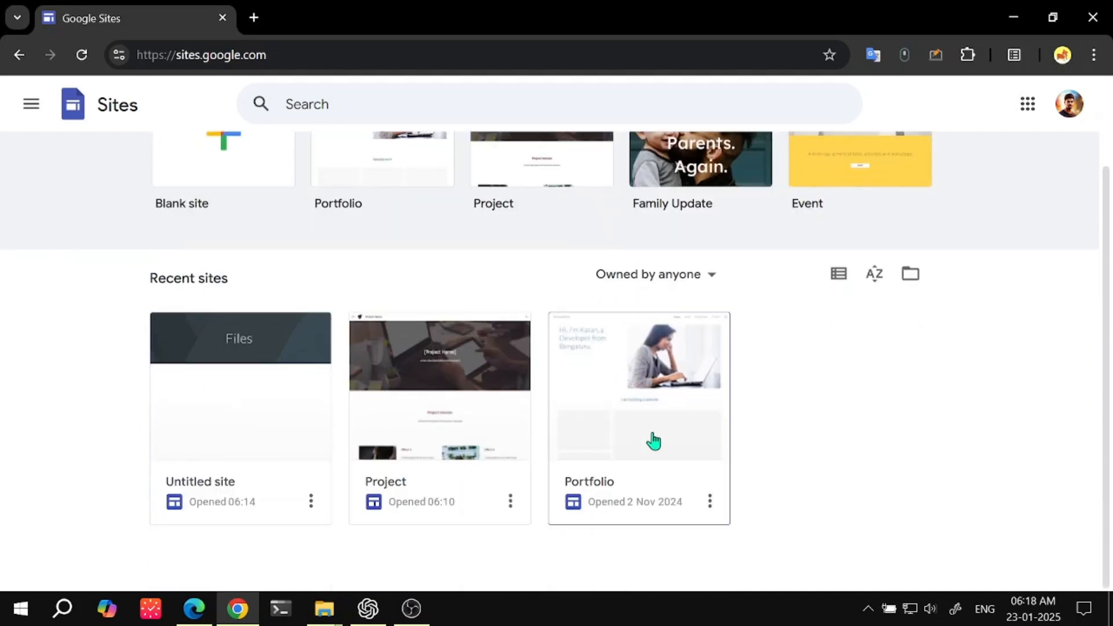
scroll(637, 443, "up", 2)
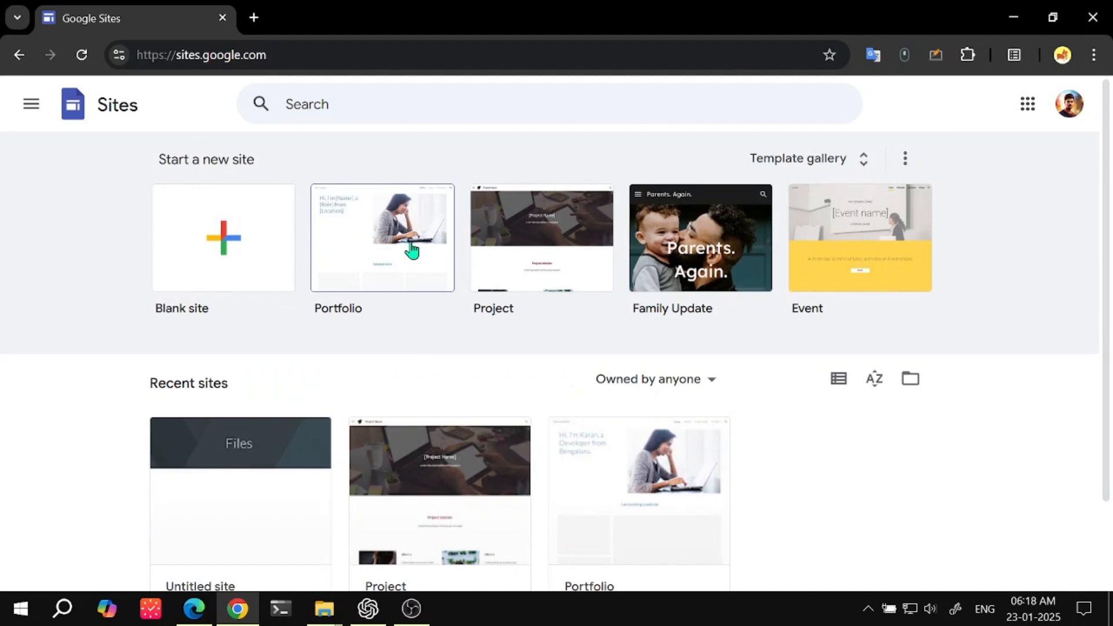
left_click(182, 255)
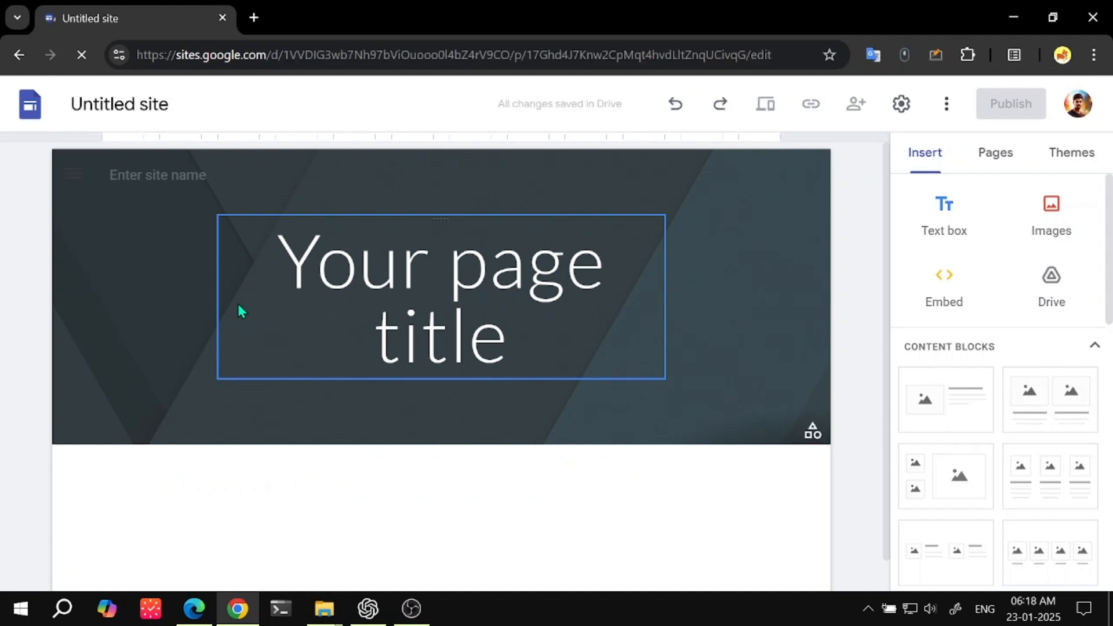
left_click(238, 305)
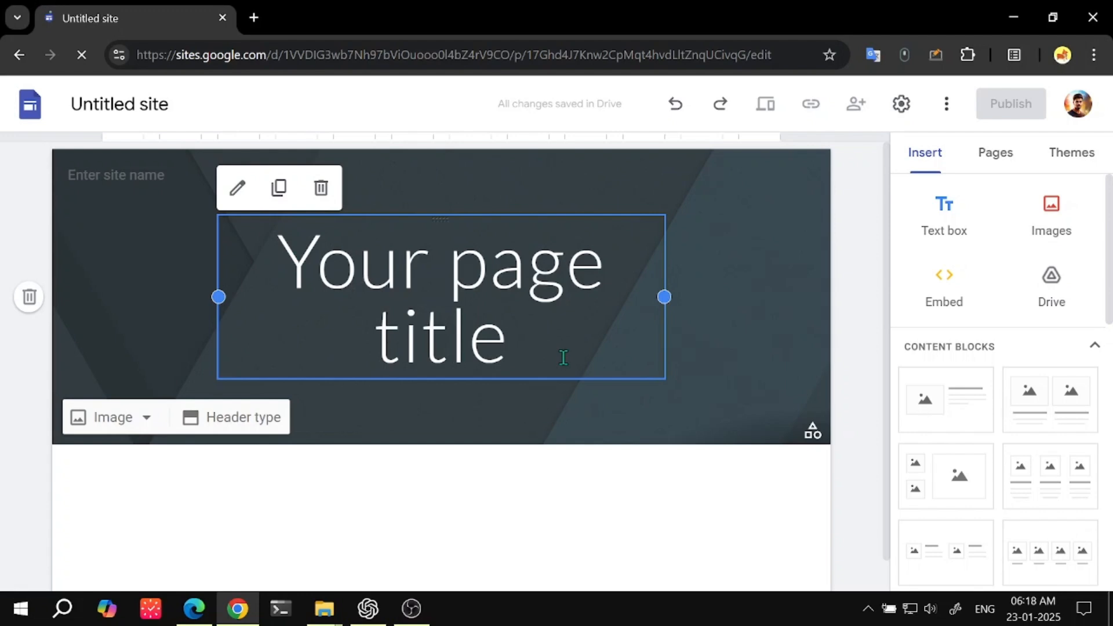
- Recolour the site's Simple theme, trying pink before choosing green
left_click(994, 154)
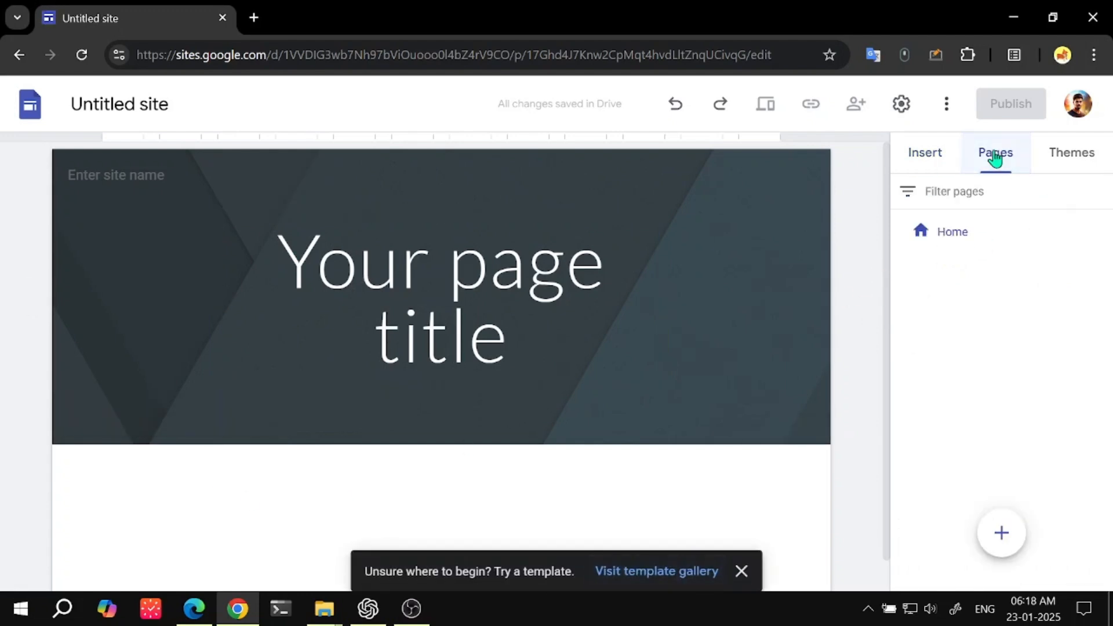
left_click(1067, 155)
scroll(1006, 407, "down", 5)
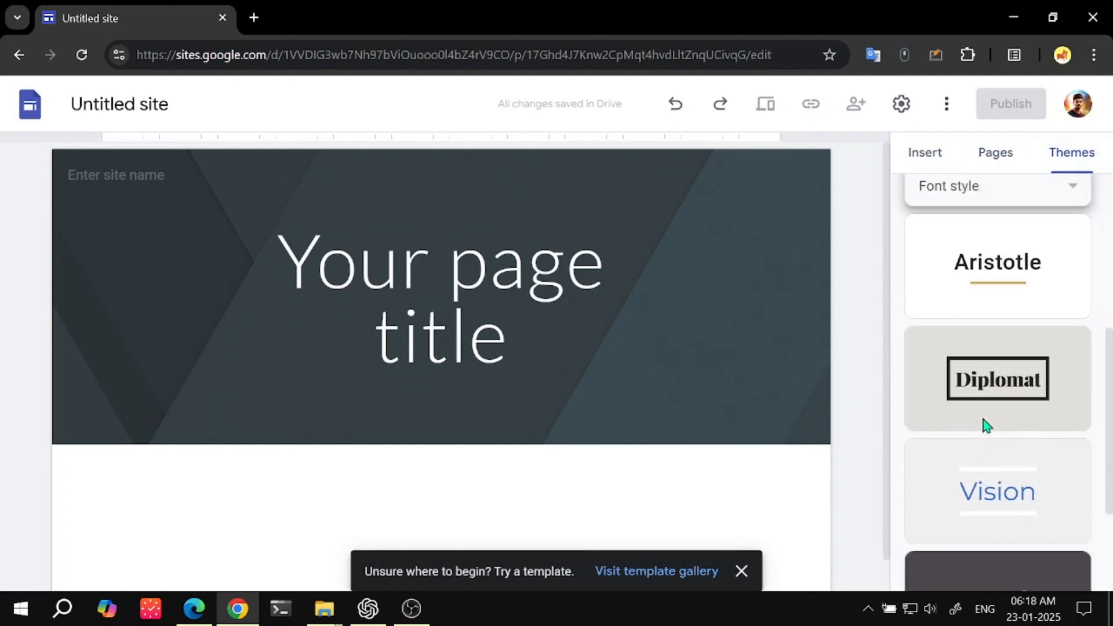
scroll(986, 424, "up", 2)
left_click(952, 243)
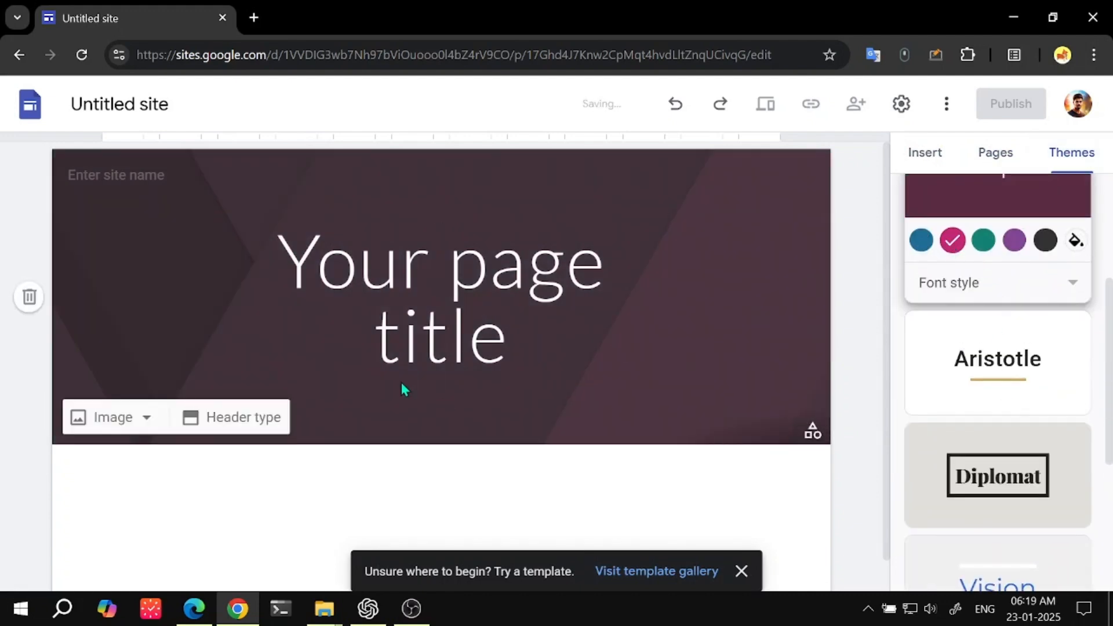
left_click(983, 240)
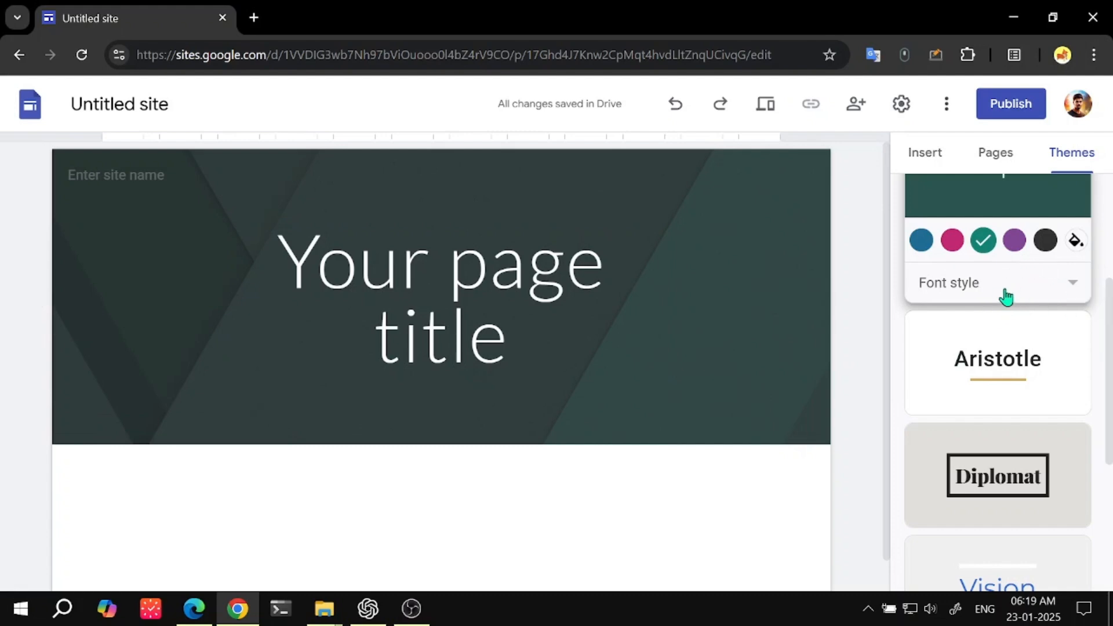
- Try the Level theme on the site and switch back to the Simple theme
scroll(1000, 359, "down", 4)
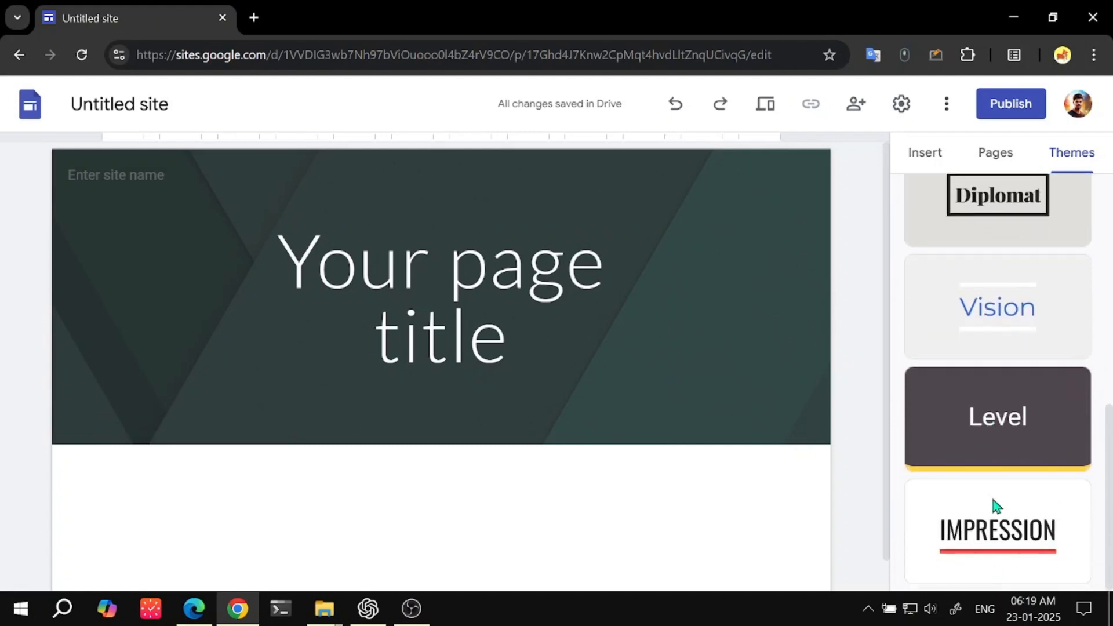
left_click(1011, 449)
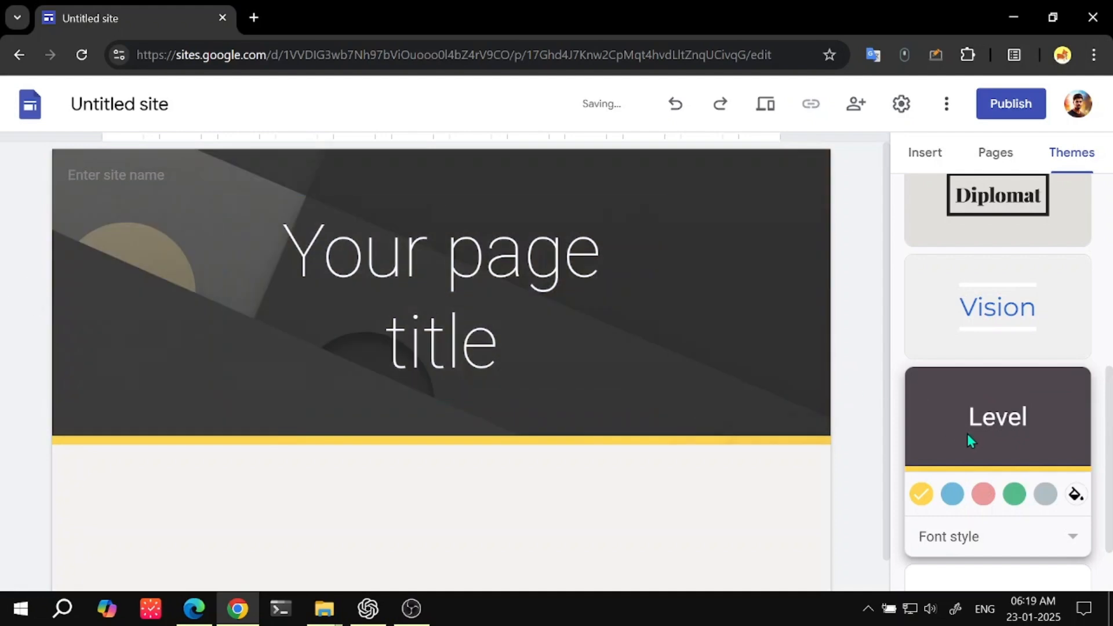
scroll(974, 446, "down", 2)
scroll(1020, 463, "up", 6)
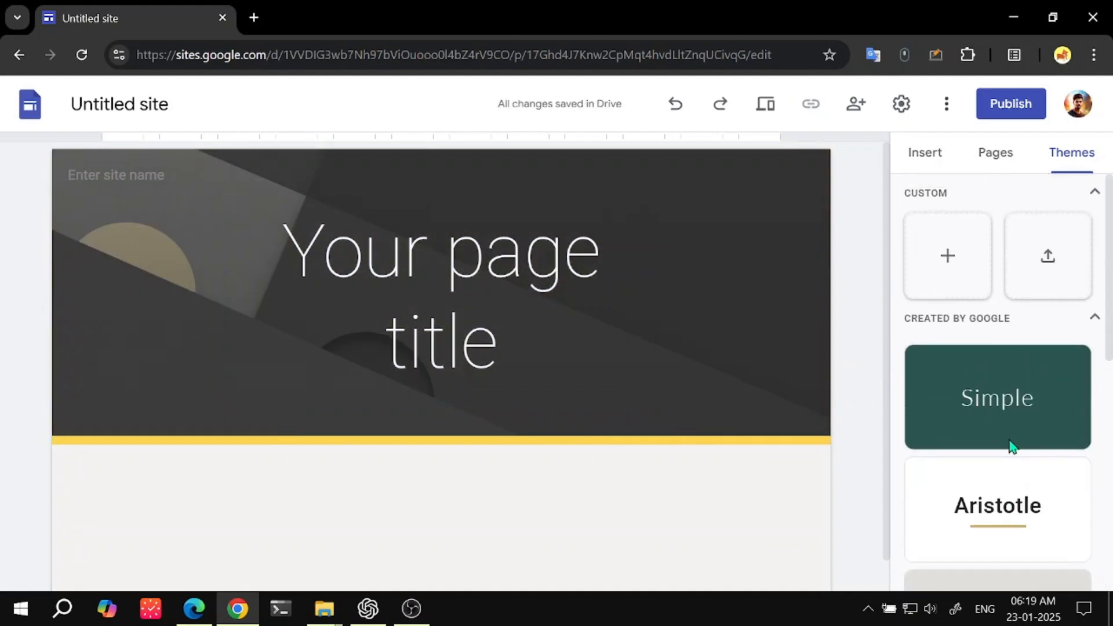
left_click(1010, 386)
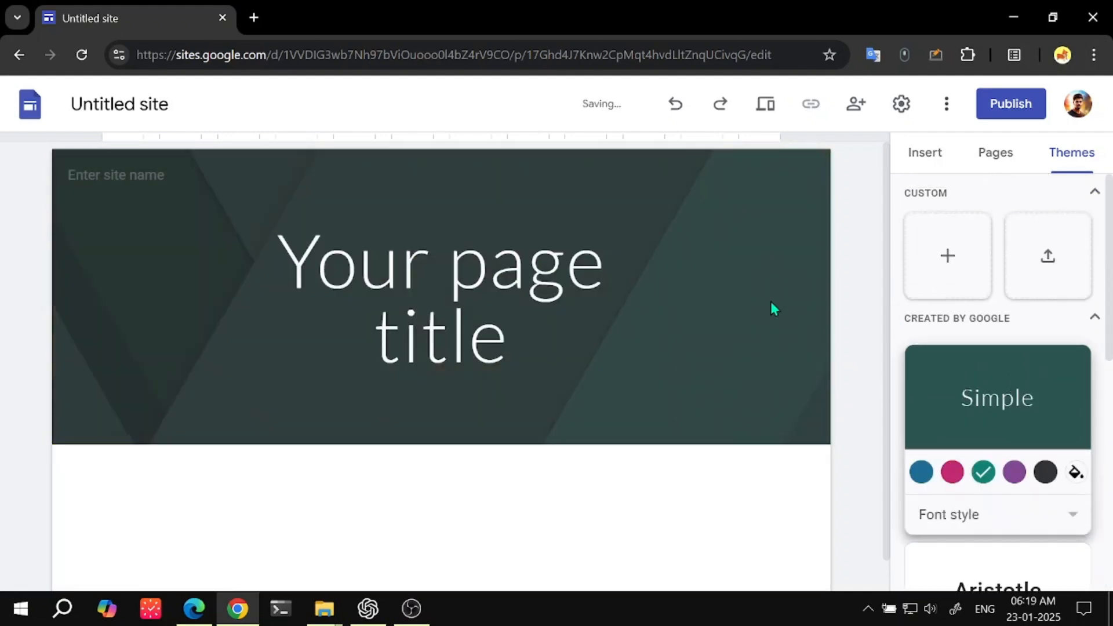
left_click(926, 155)
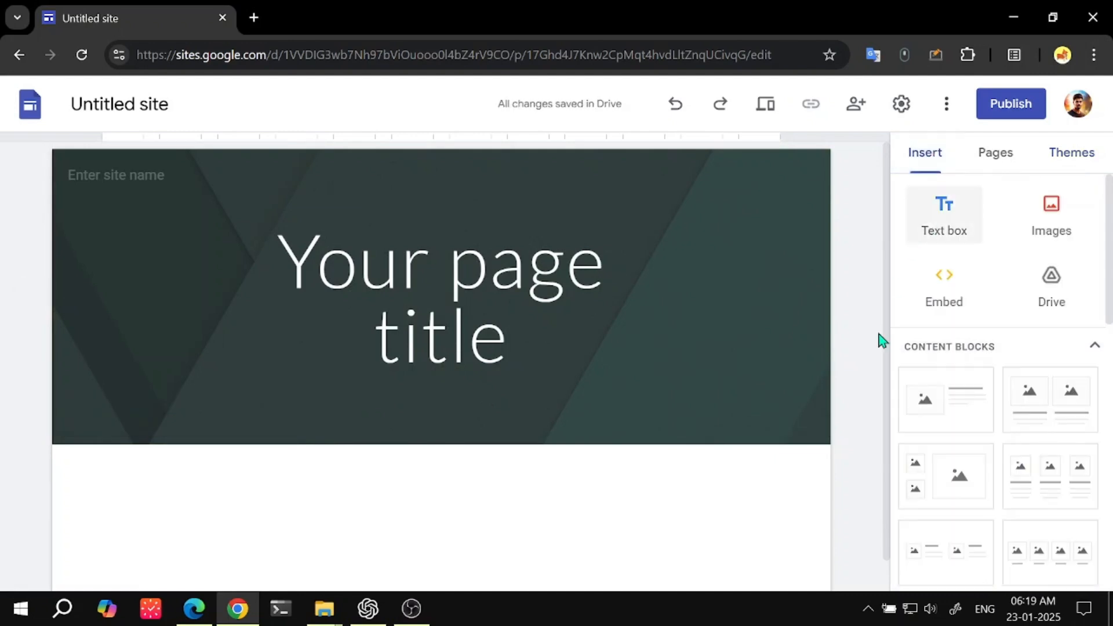
mouse_move(242, 410)
scroll(412, 481, "down", 1)
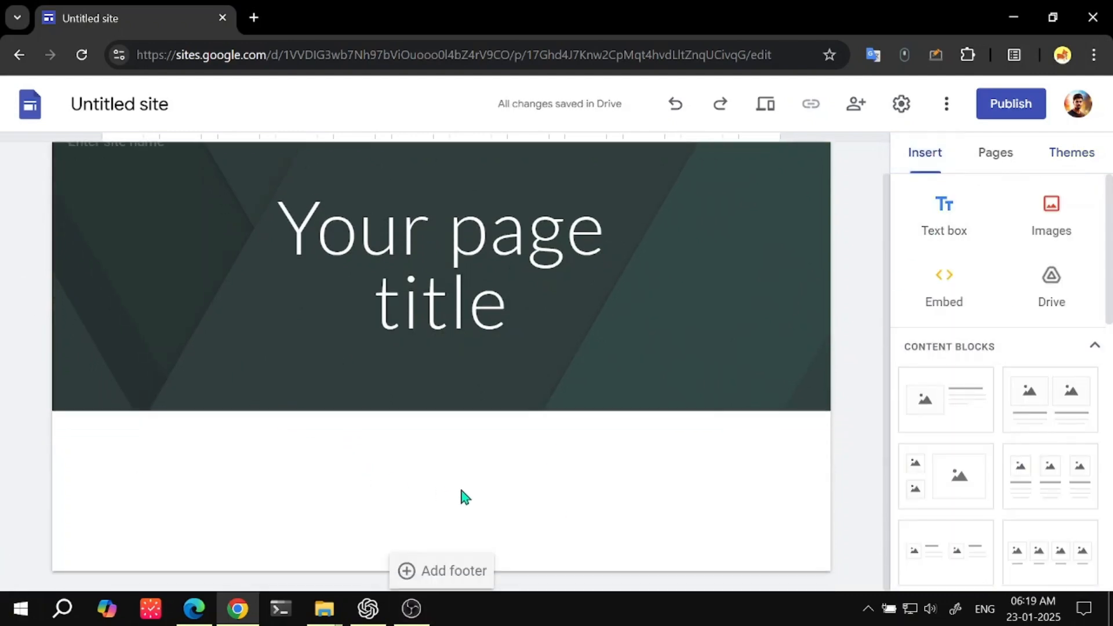
scroll(458, 490, "up", 1)
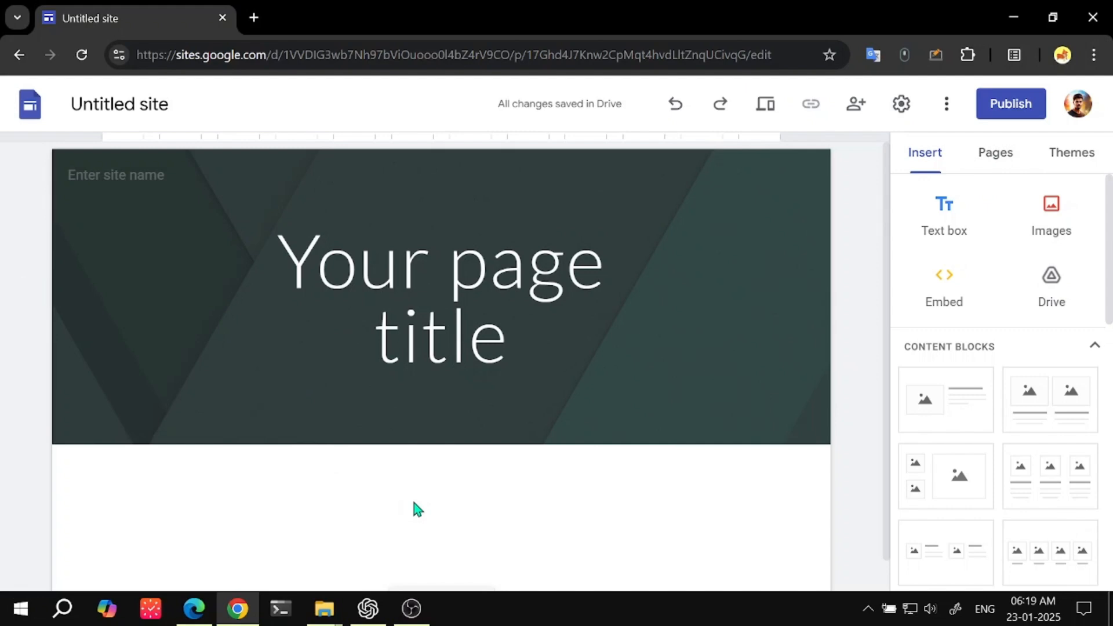
- Add a new page named "Papers" to the site
left_click(985, 163)
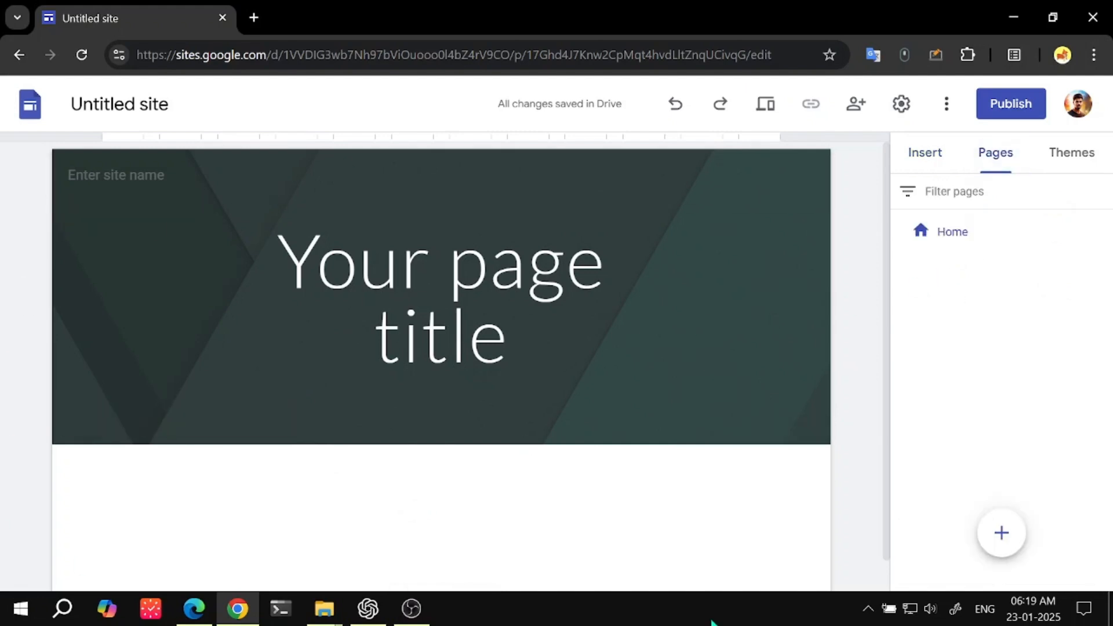
mouse_move(1000, 534)
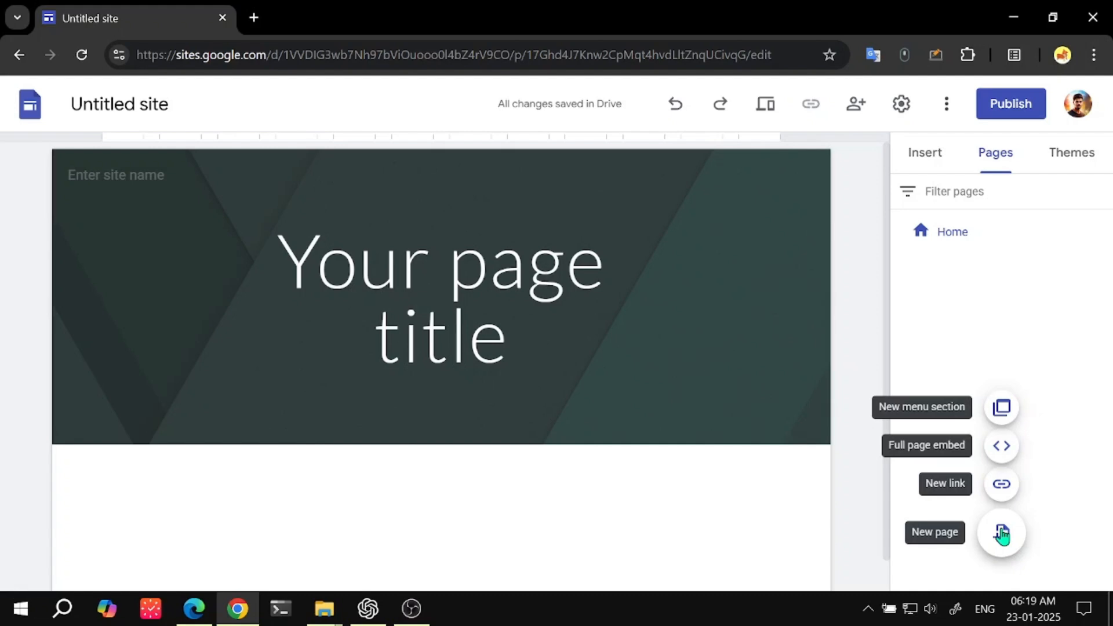
left_click(1000, 535)
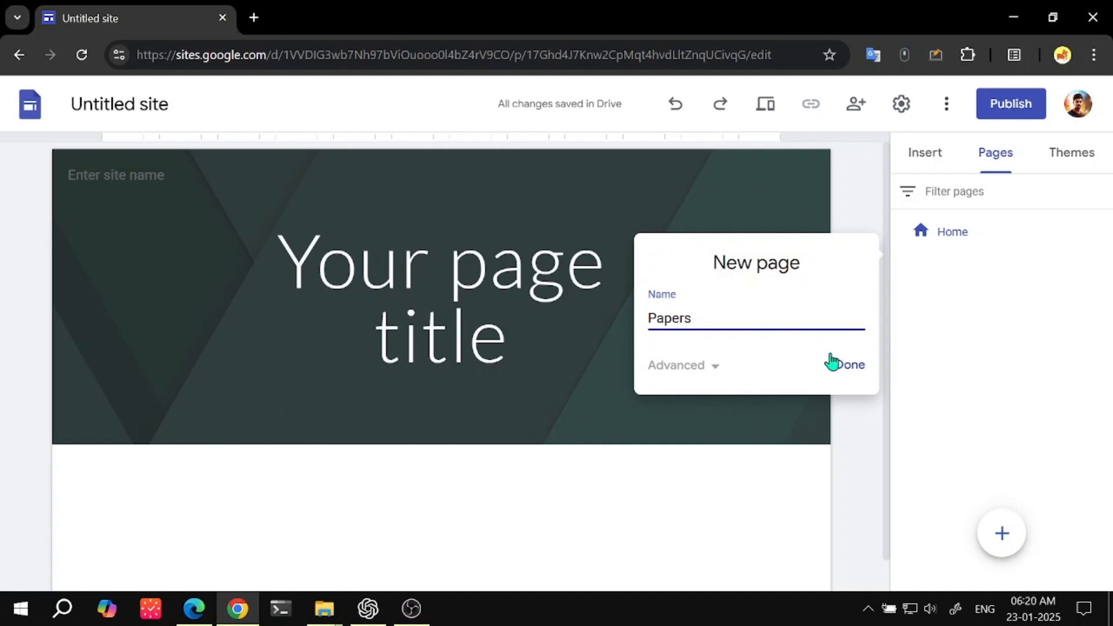
left_click(849, 365)
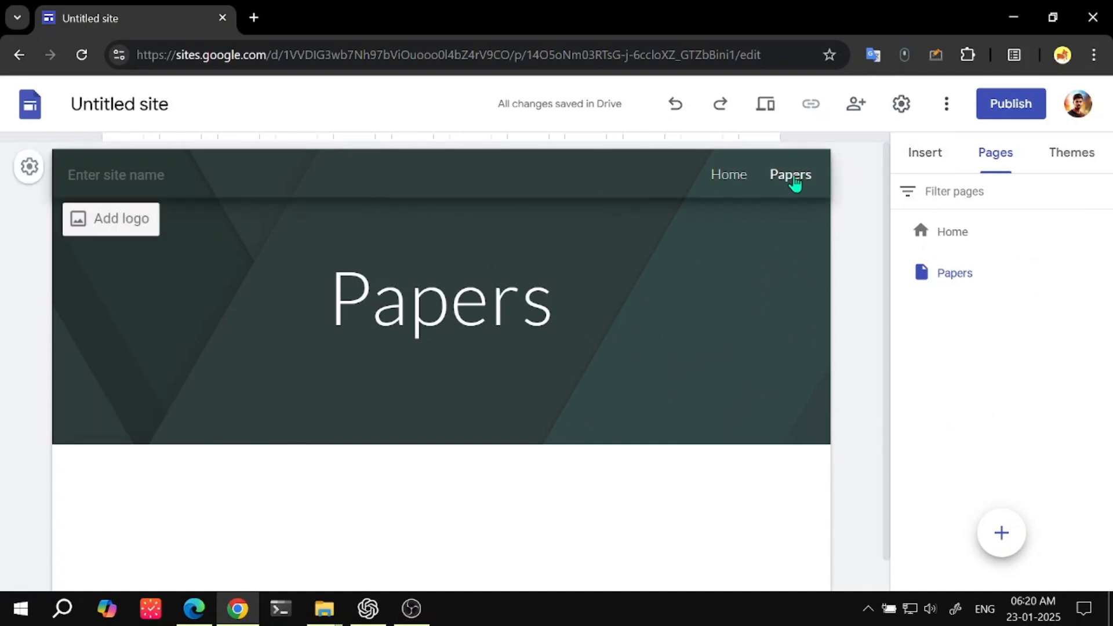
- Test the site's header navigation by switching between the Home and Papers pages, ending on Home
left_click(723, 181)
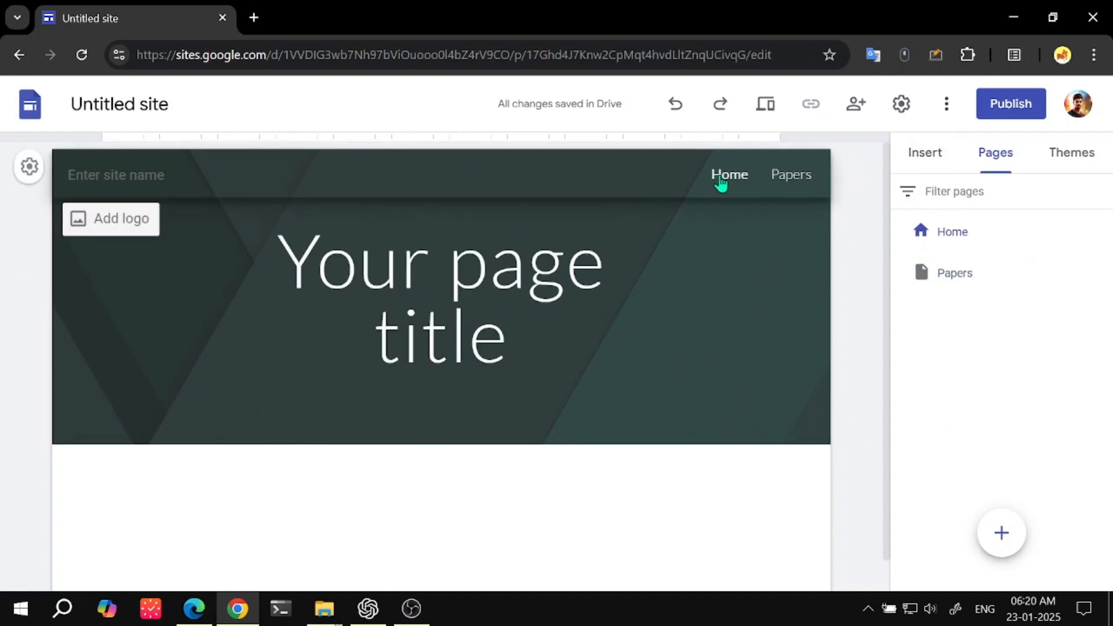
left_click(791, 176)
left_click(731, 176)
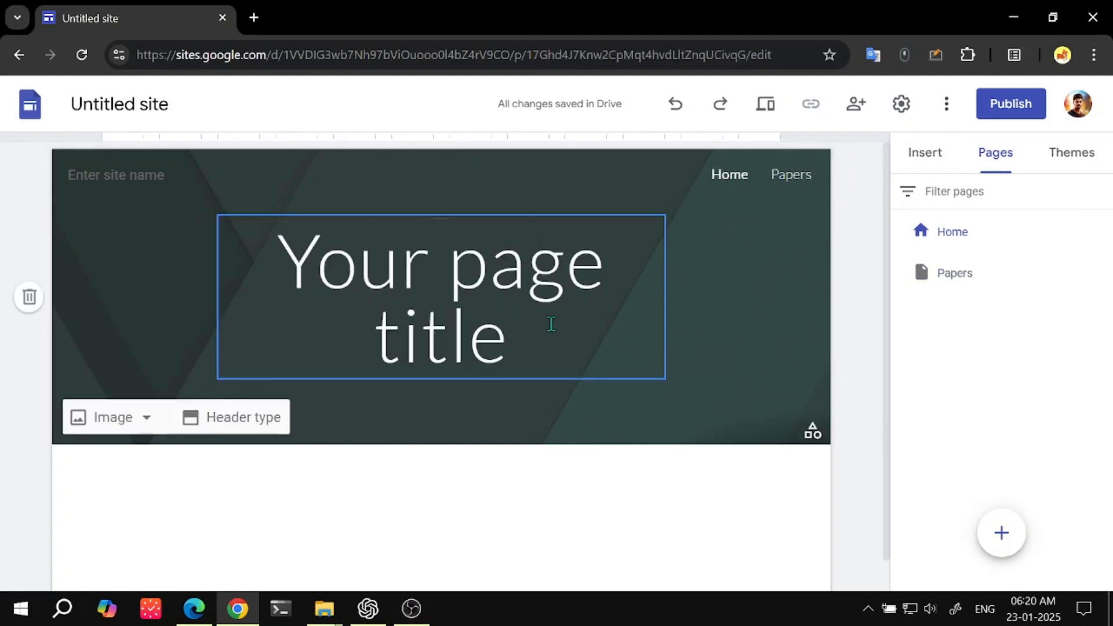
- Replace the Home page's placeholder title with "Welcome"
left_click_drag(496, 341, 244, 261)
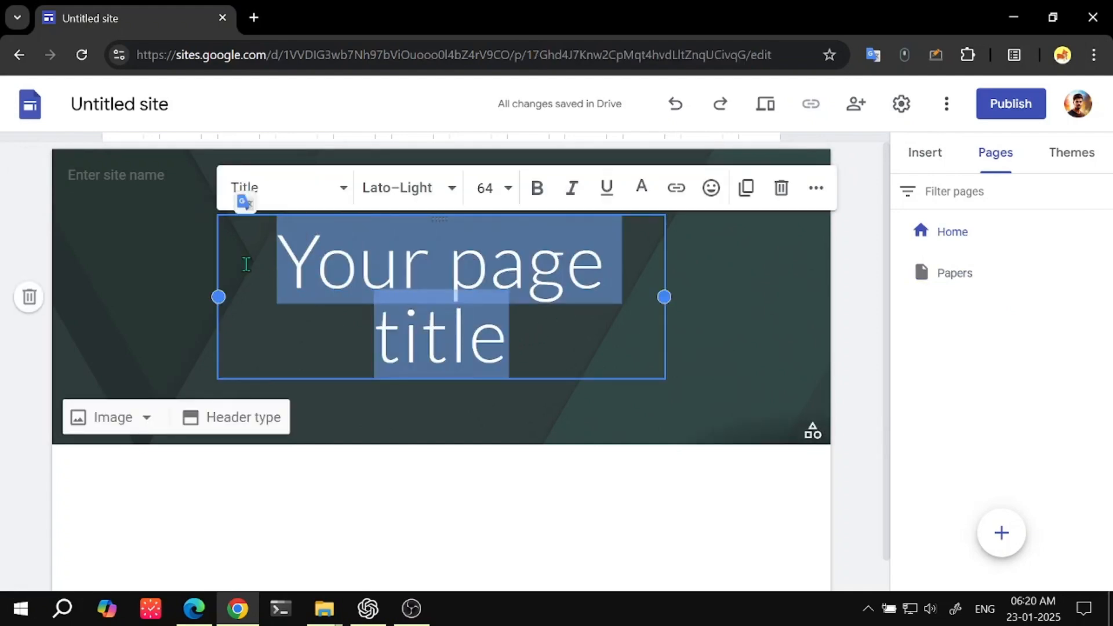
type("We")
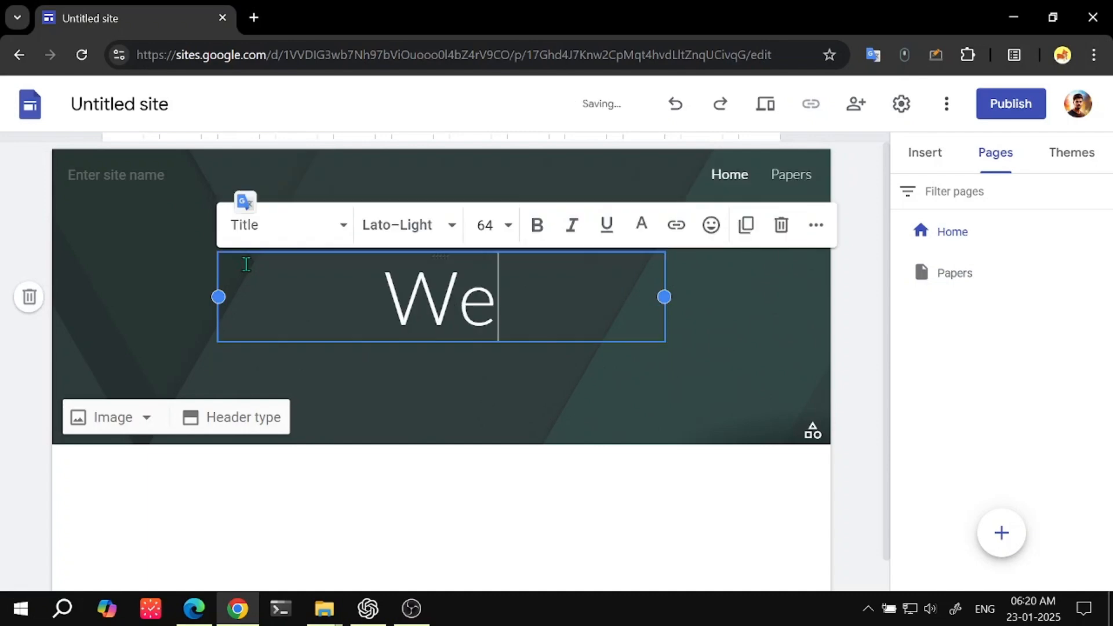
type("lcome")
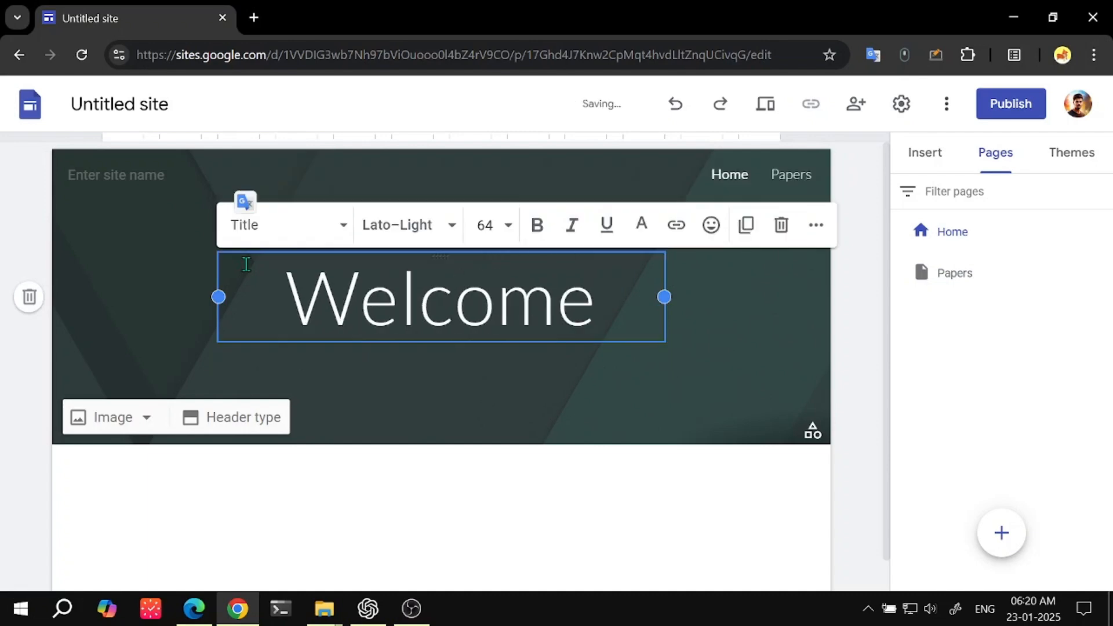
left_click(520, 408)
- Change the "Welcome" title's font to Comfortaa and move its text box toward the header's left side
left_click_drag(596, 303, 346, 263)
left_click(421, 233)
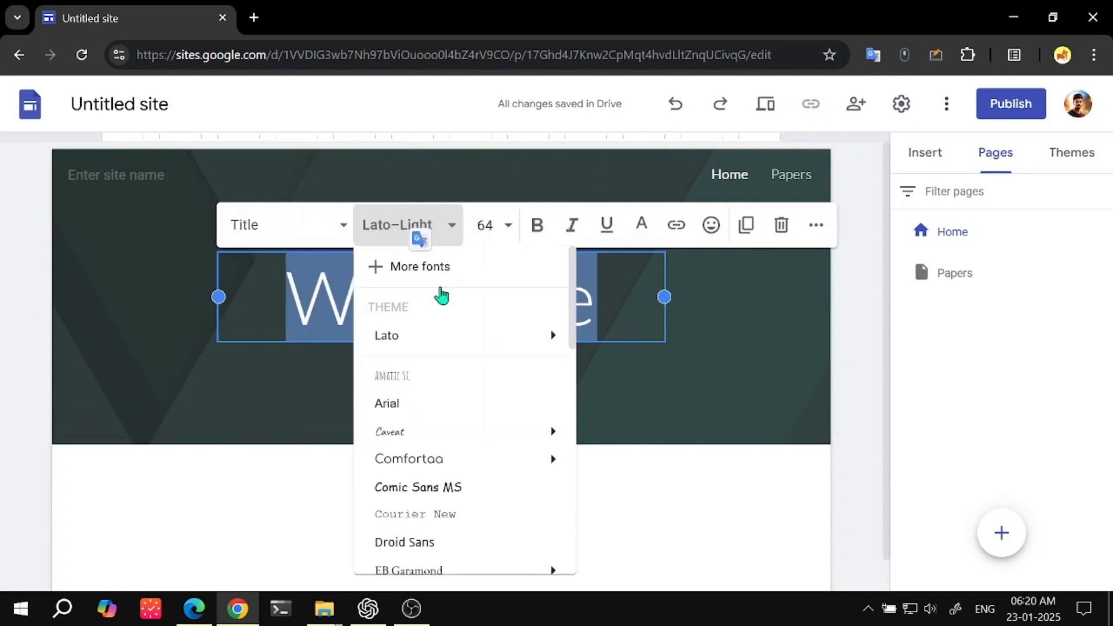
mouse_move(426, 465)
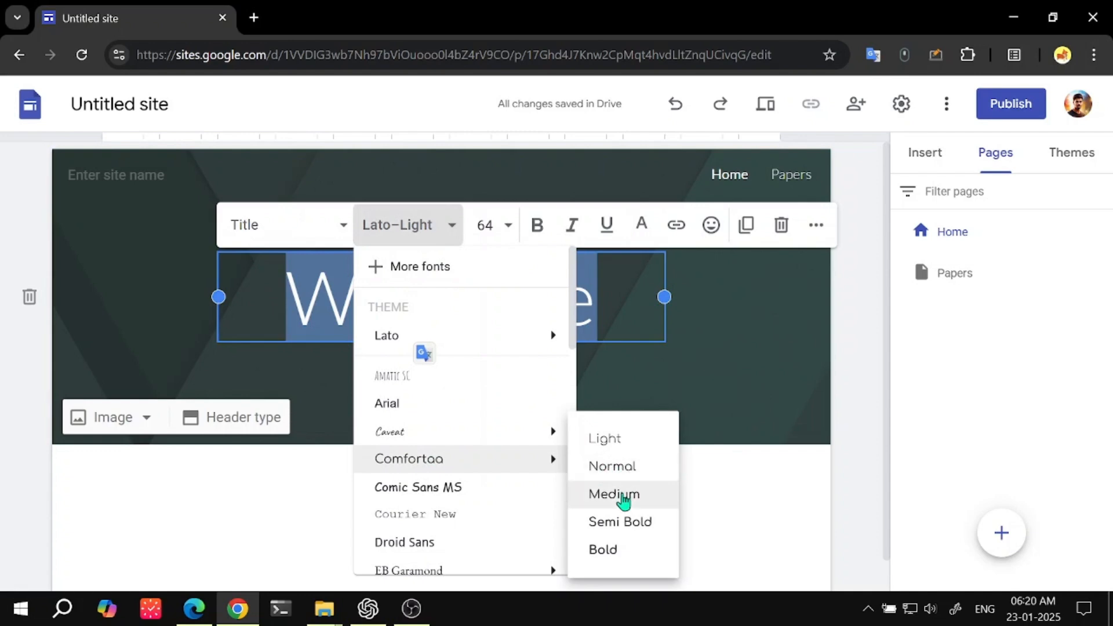
left_click(676, 440)
left_click(497, 298)
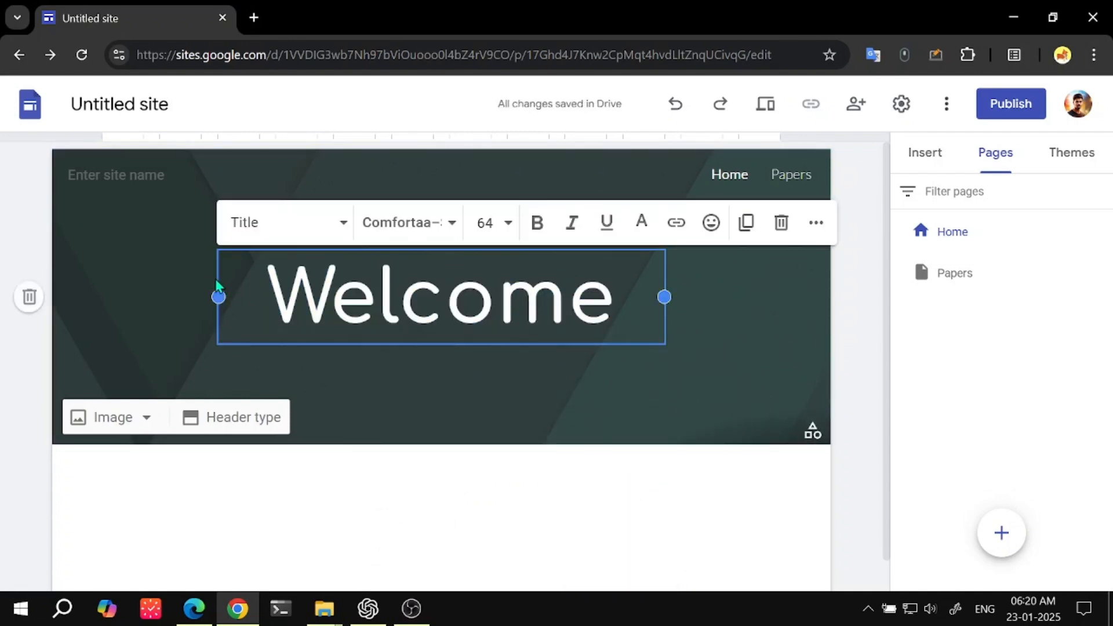
left_click_drag(218, 283, 103, 216)
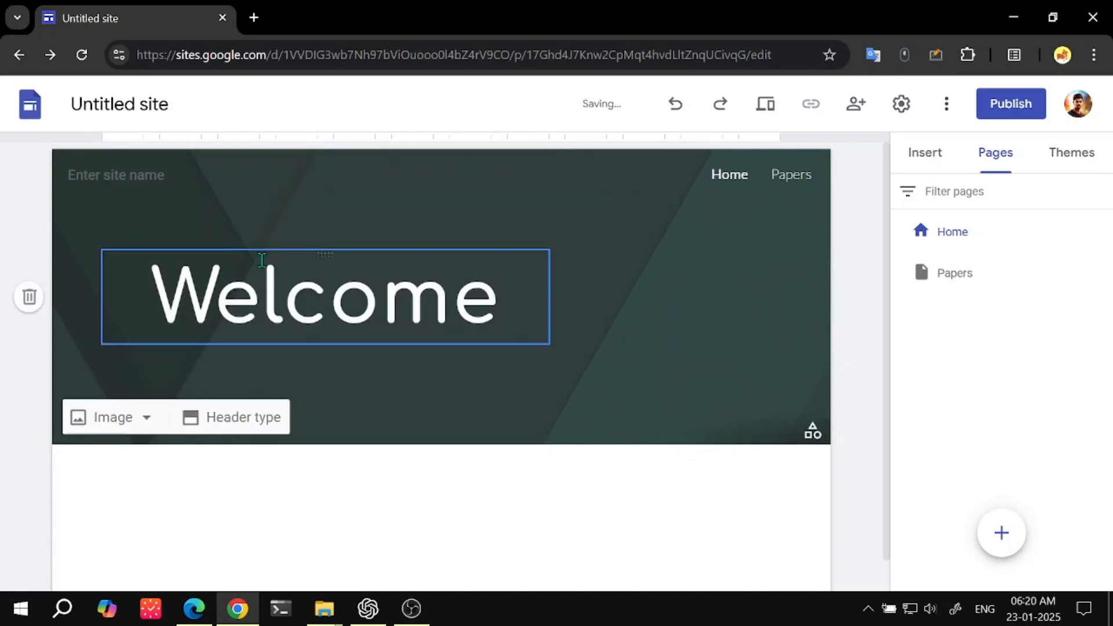
- Name the site "Demo Site" in the page header
left_click(126, 177)
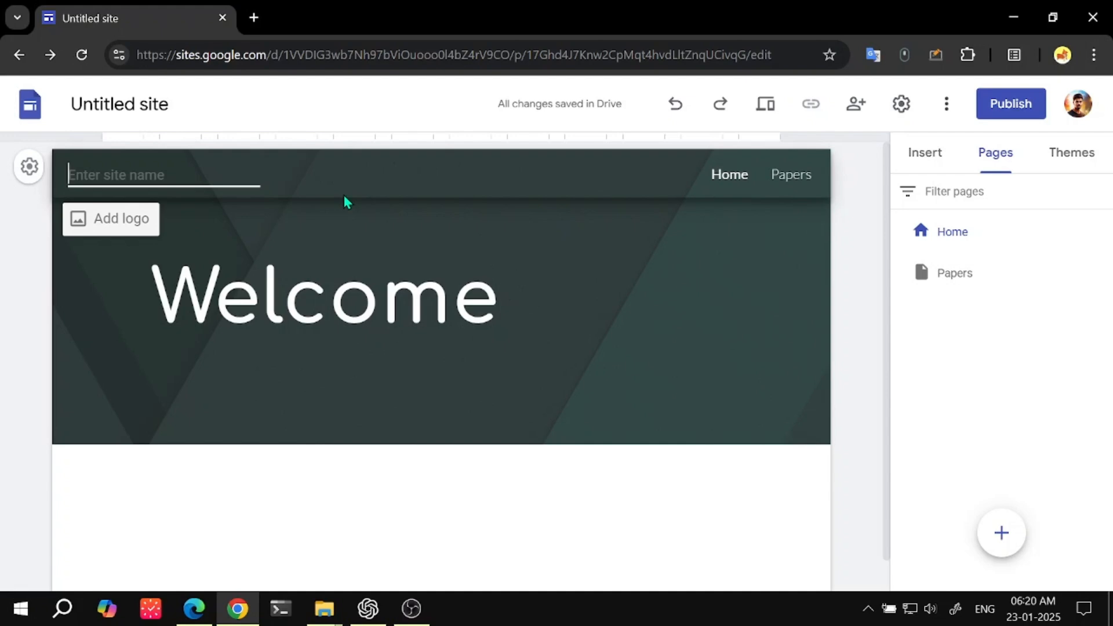
type("D")
key("BackSpace")
type("Demo Site")
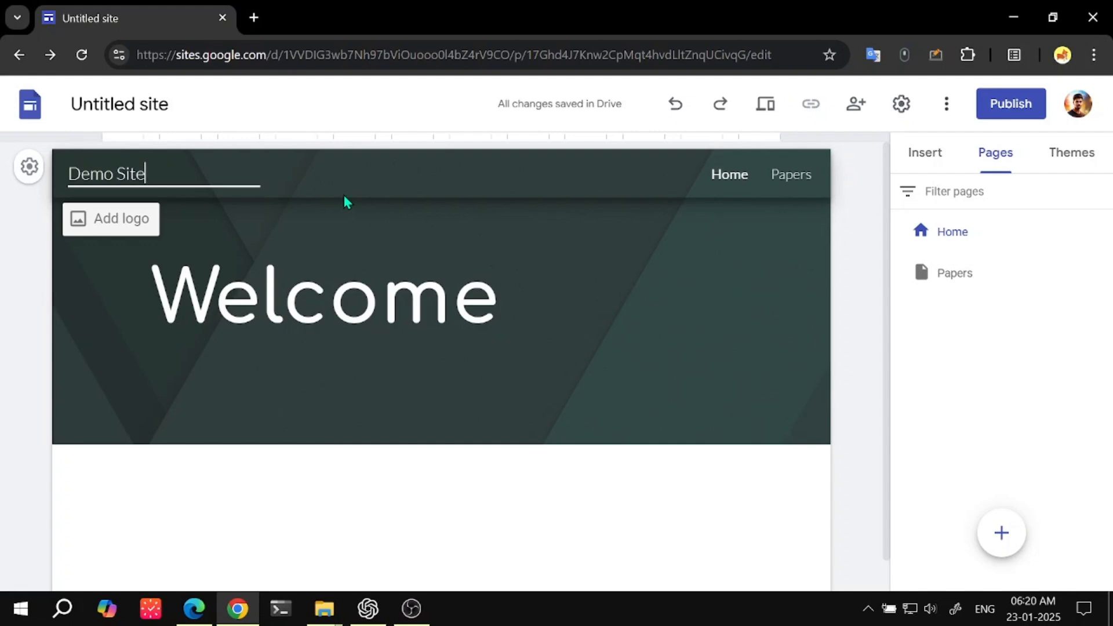
left_click(324, 221)
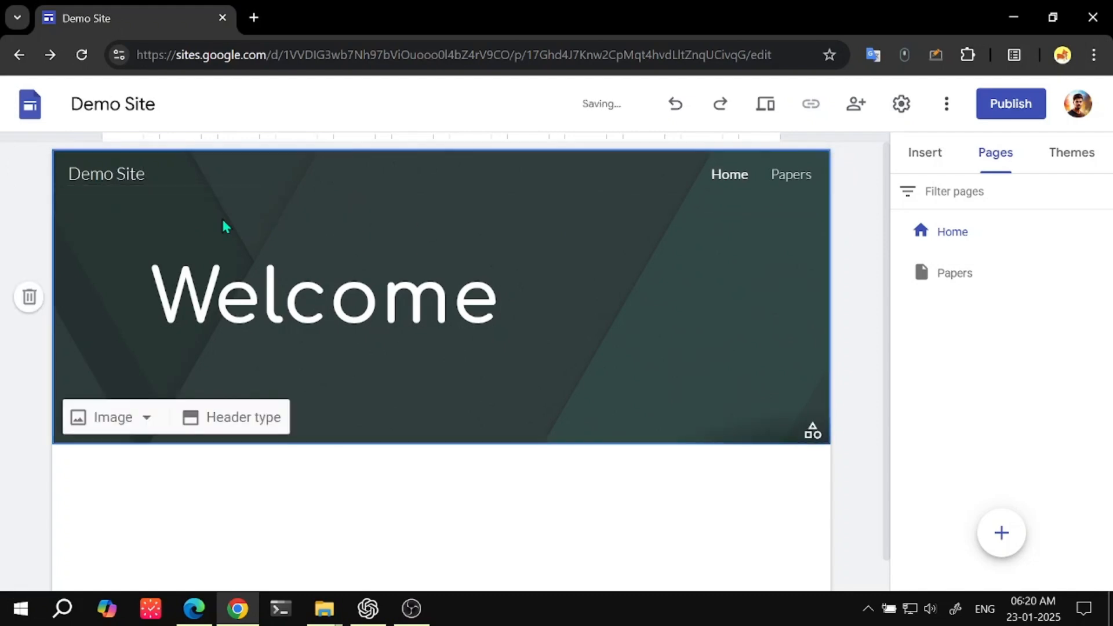
- Widen the "Welcome" title box on its right side and shift the whole box rightward in the header
left_click(334, 305)
left_click_drag(550, 296, 664, 297)
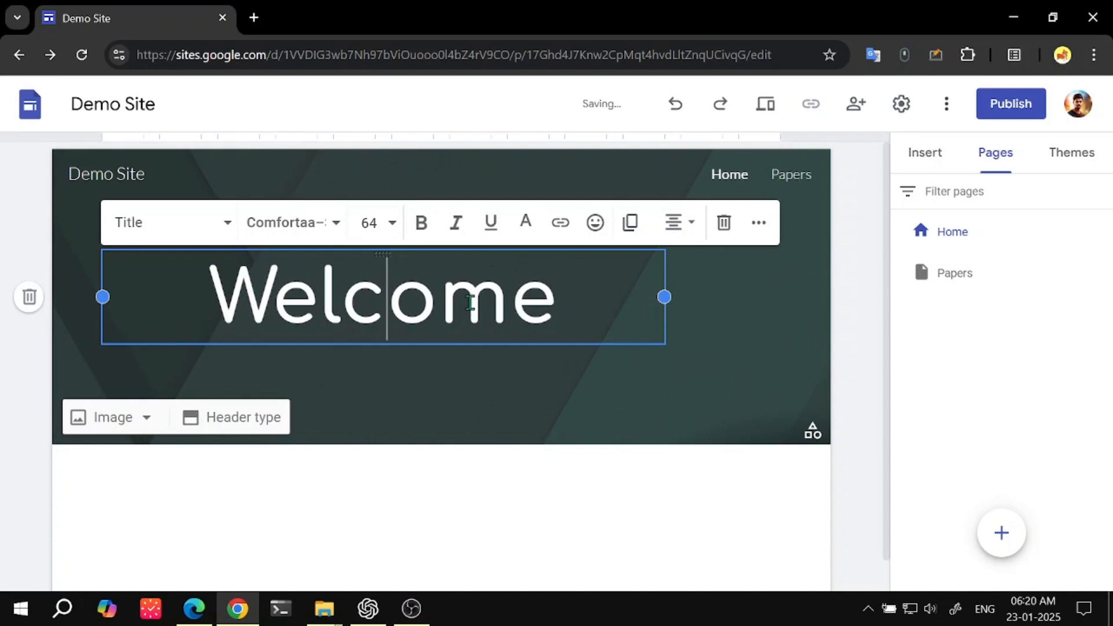
left_click_drag(504, 253, 518, 265)
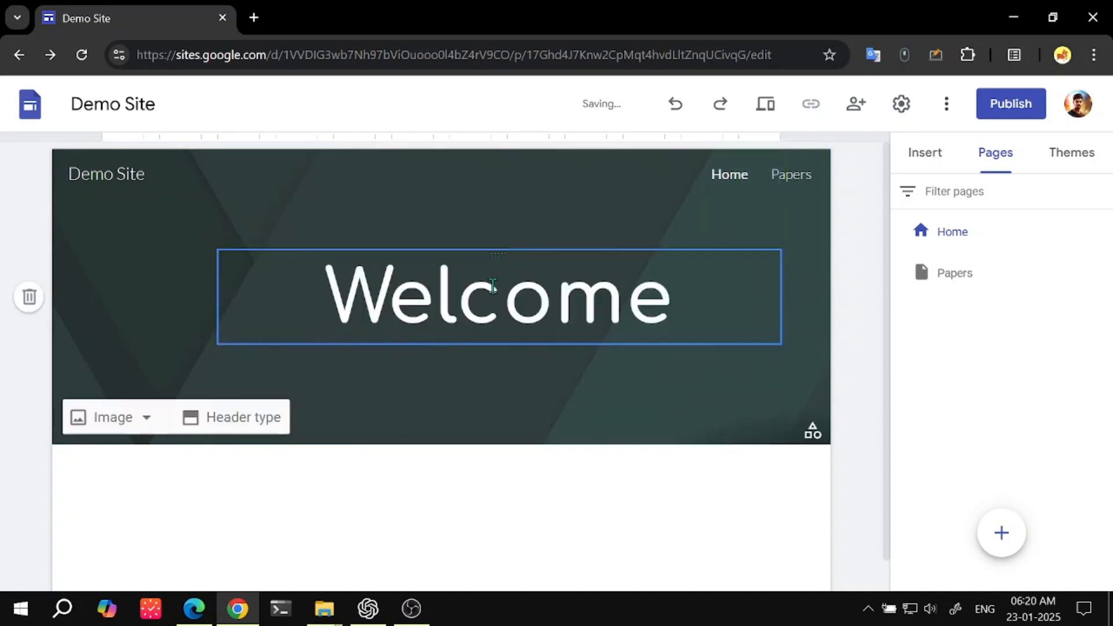
- Colour the first letter "e" of the "Welcome" title red
left_click(627, 272)
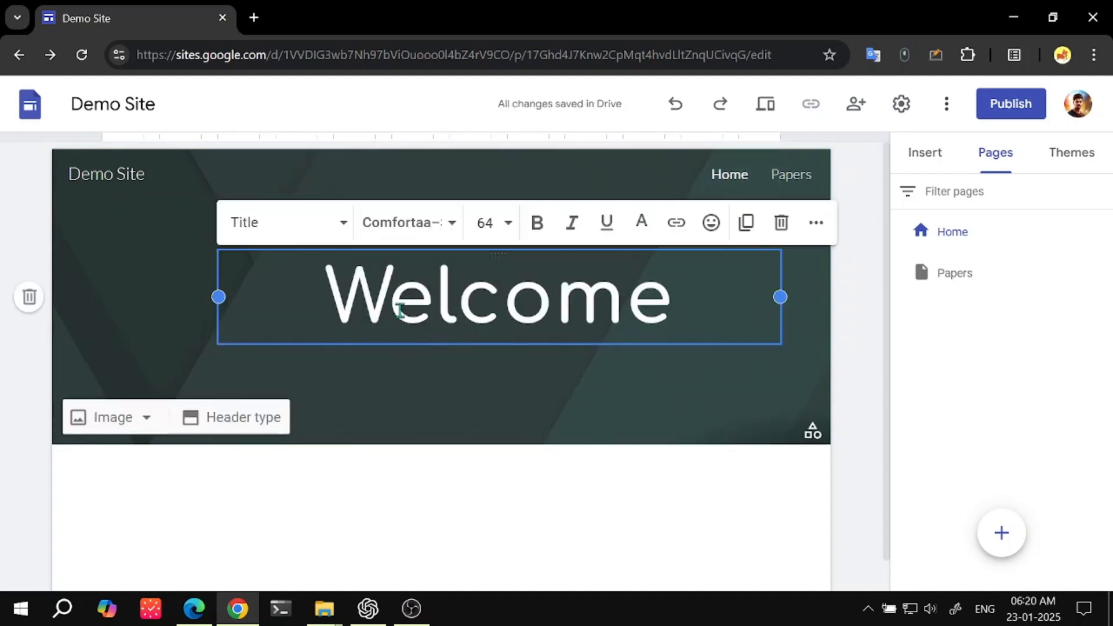
left_click_drag(387, 307, 435, 307)
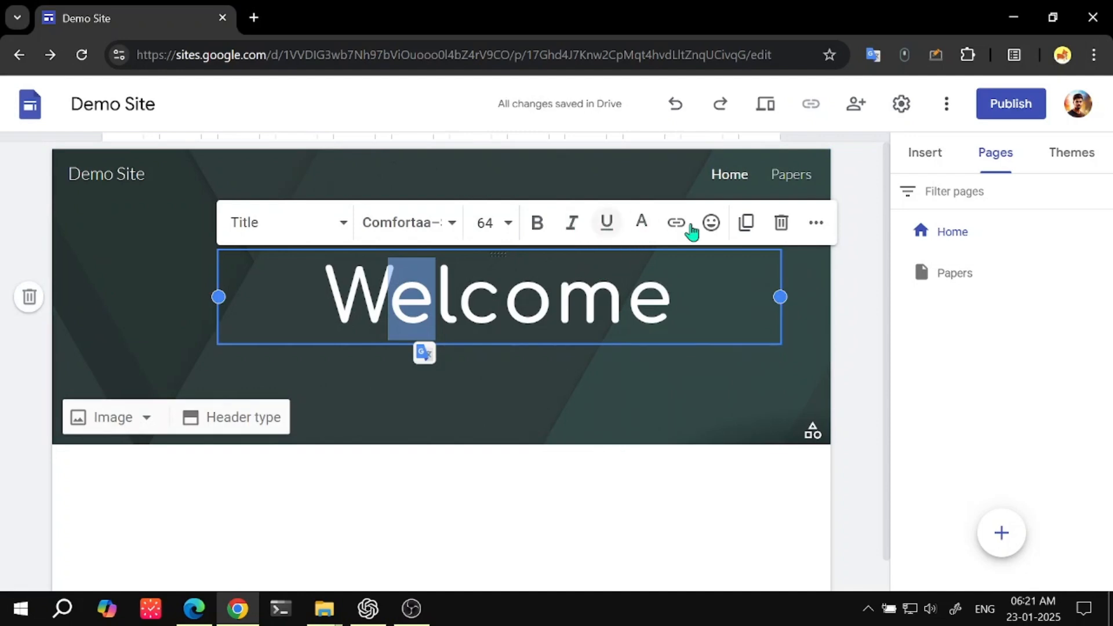
left_click(643, 228)
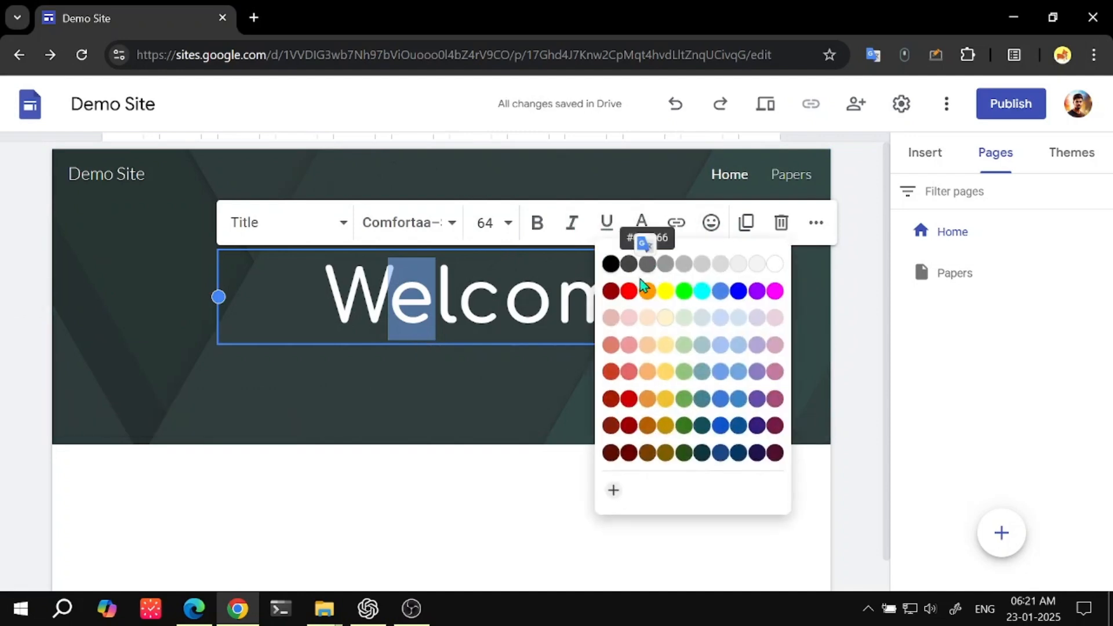
left_click(632, 297)
left_click(475, 380)
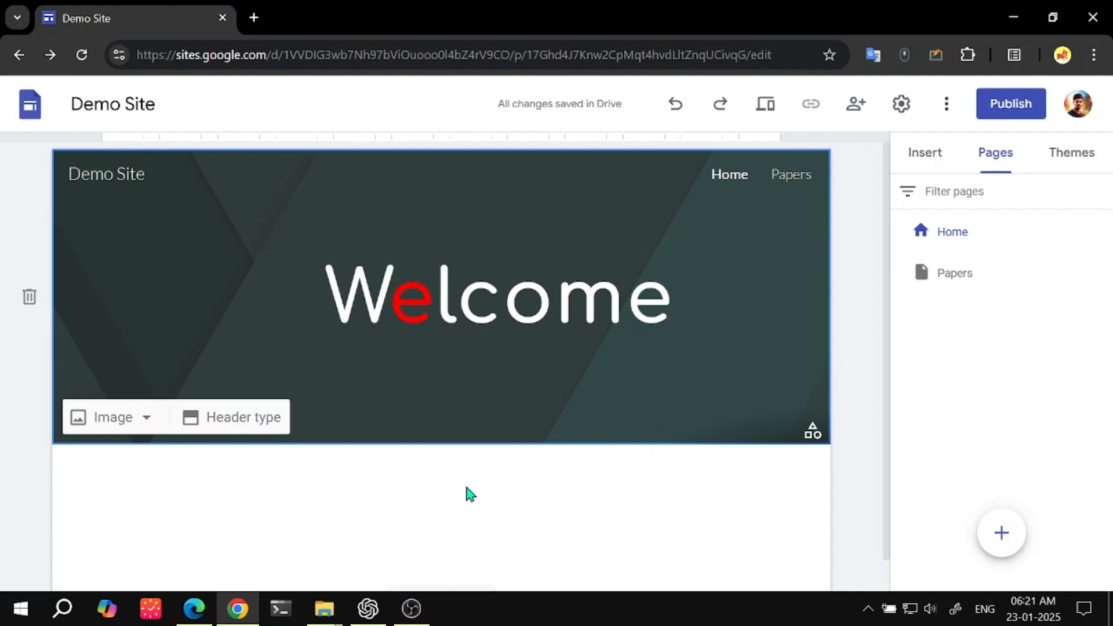
scroll(475, 487, "down", 1)
scroll(783, 232, "up", 1)
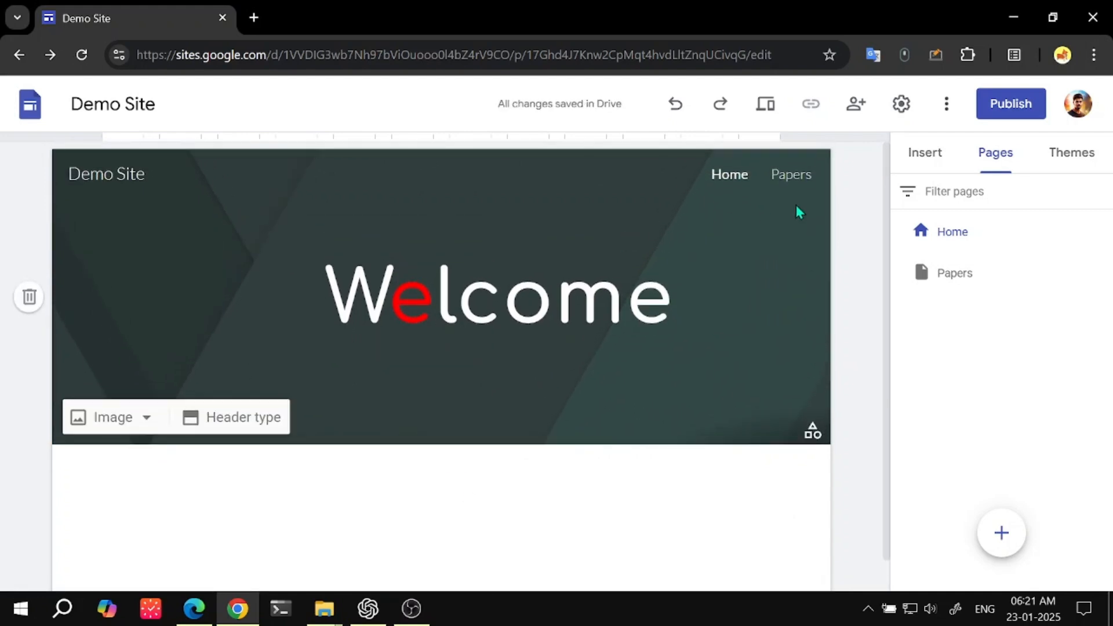
- Change the title font on the Papers page to Comfortaa
left_click(793, 175)
left_click(517, 262)
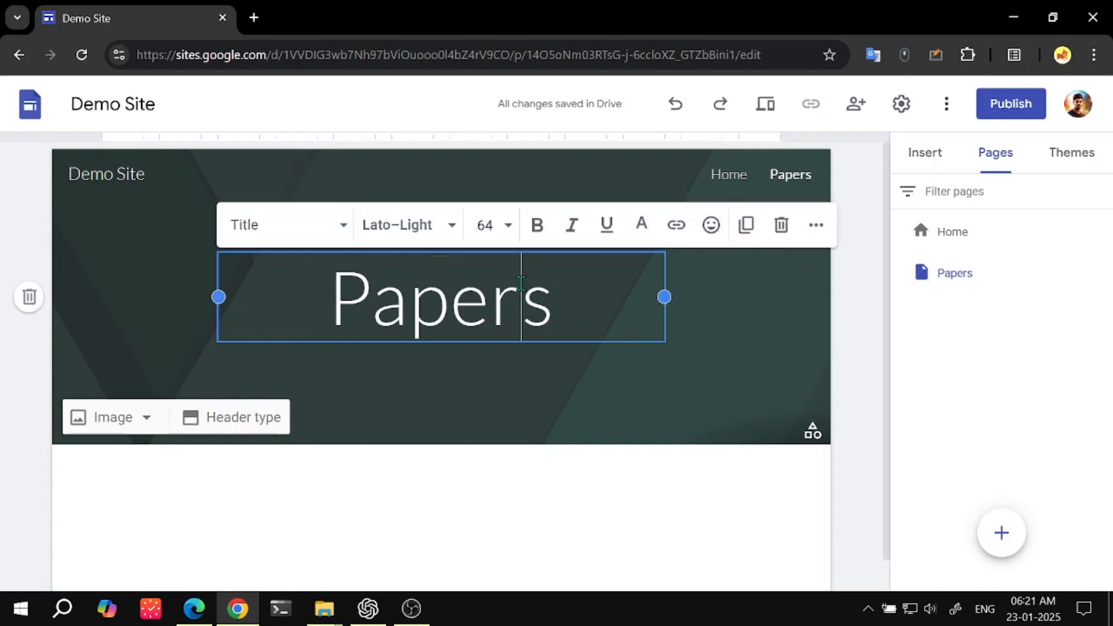
left_click_drag(323, 282, 556, 290)
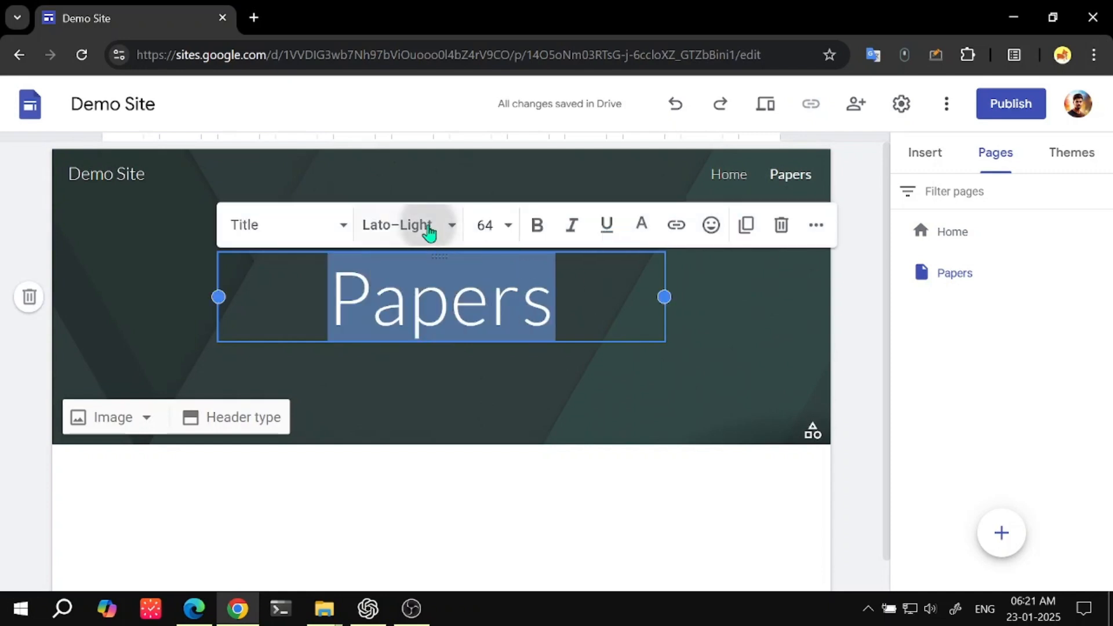
left_click(429, 232)
mouse_move(475, 462)
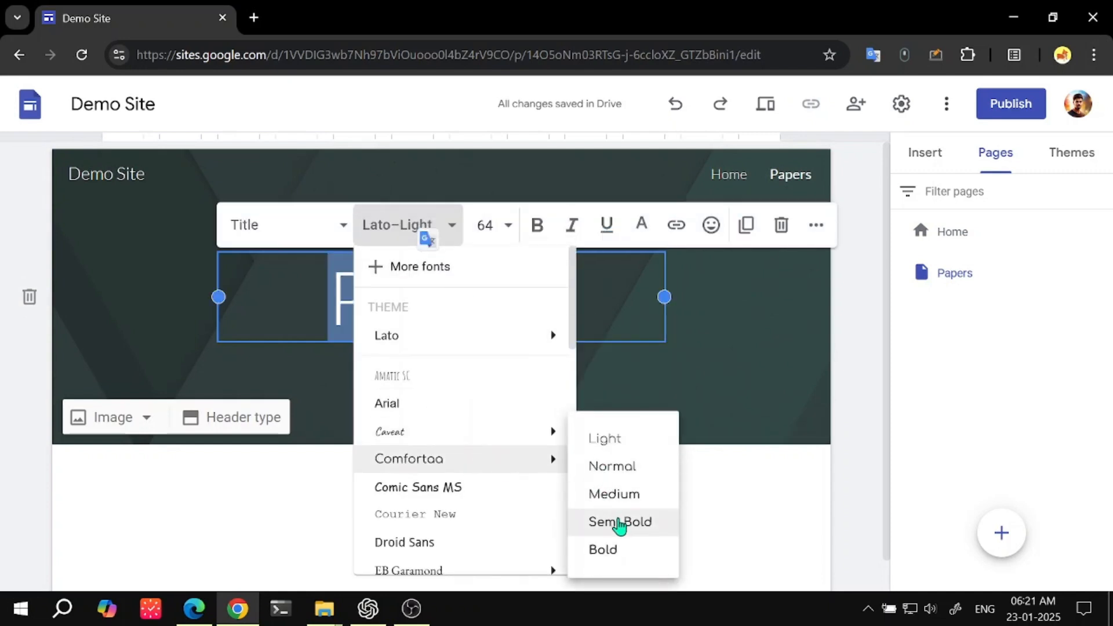
left_click(649, 436)
left_click(442, 420)
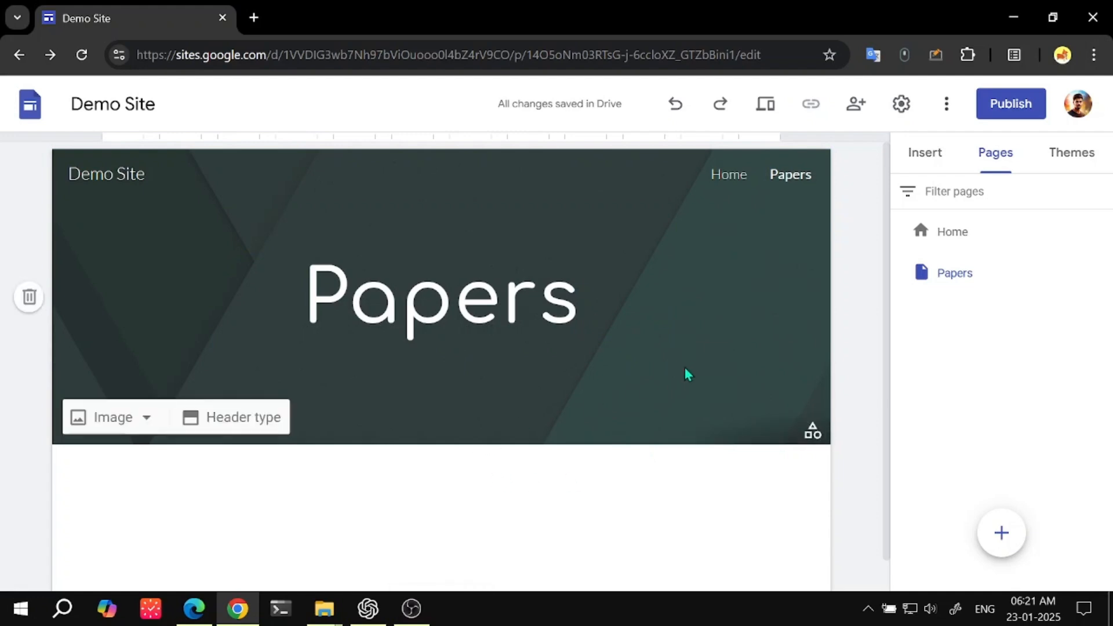
- Add an empty text box below the Papers header and delete it again
scroll(369, 493, "down", 1)
scroll(511, 467, "up", 1)
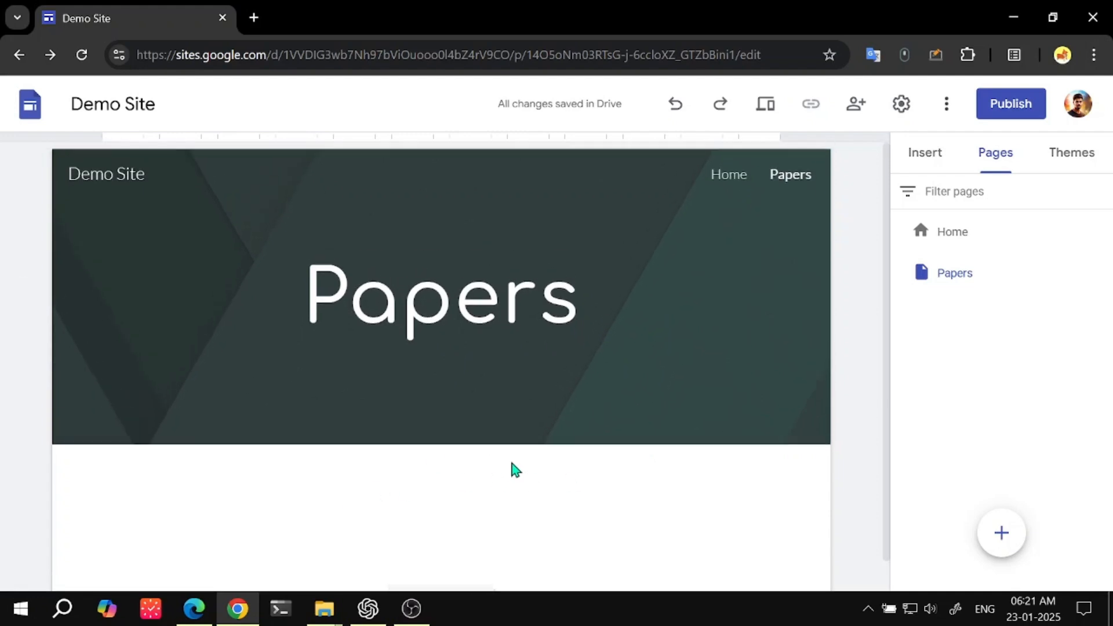
double_click(237, 492)
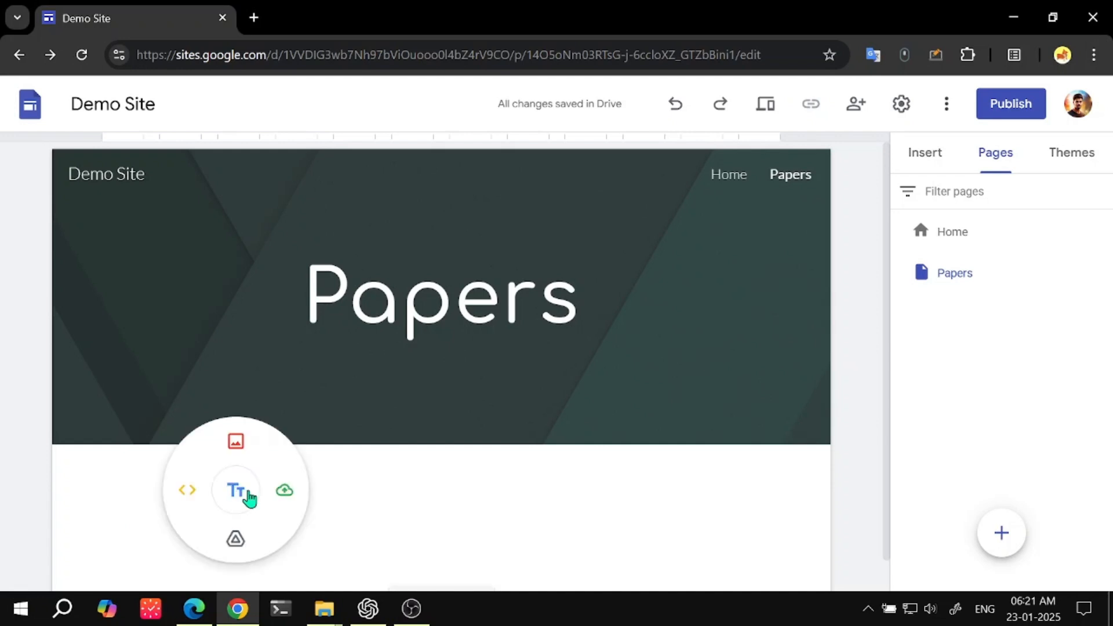
left_click(237, 491)
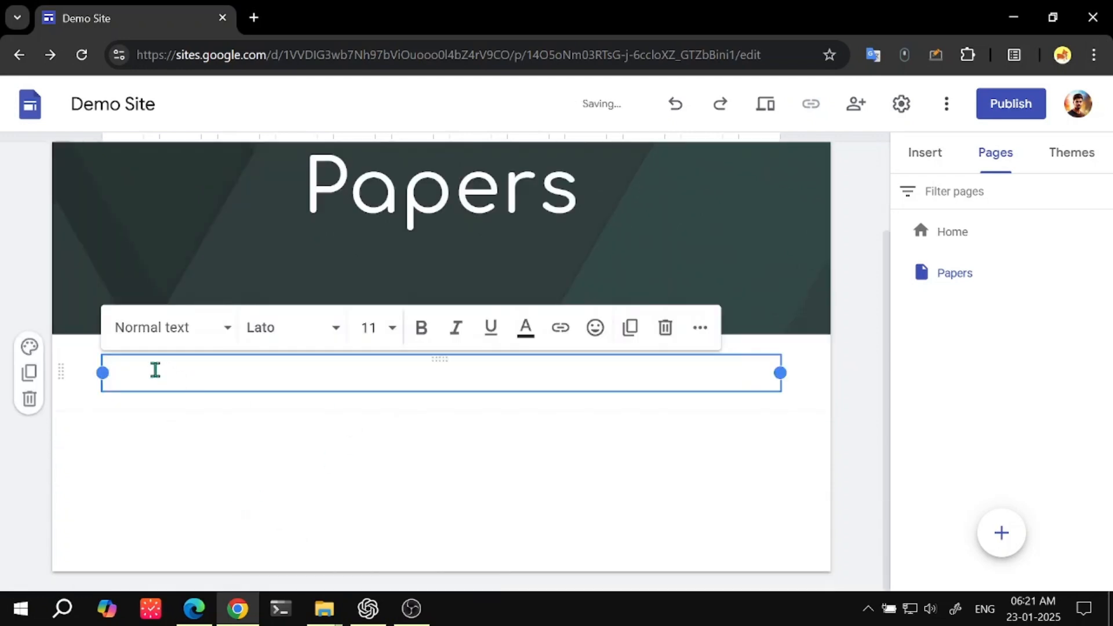
left_click(182, 464)
left_click(195, 384)
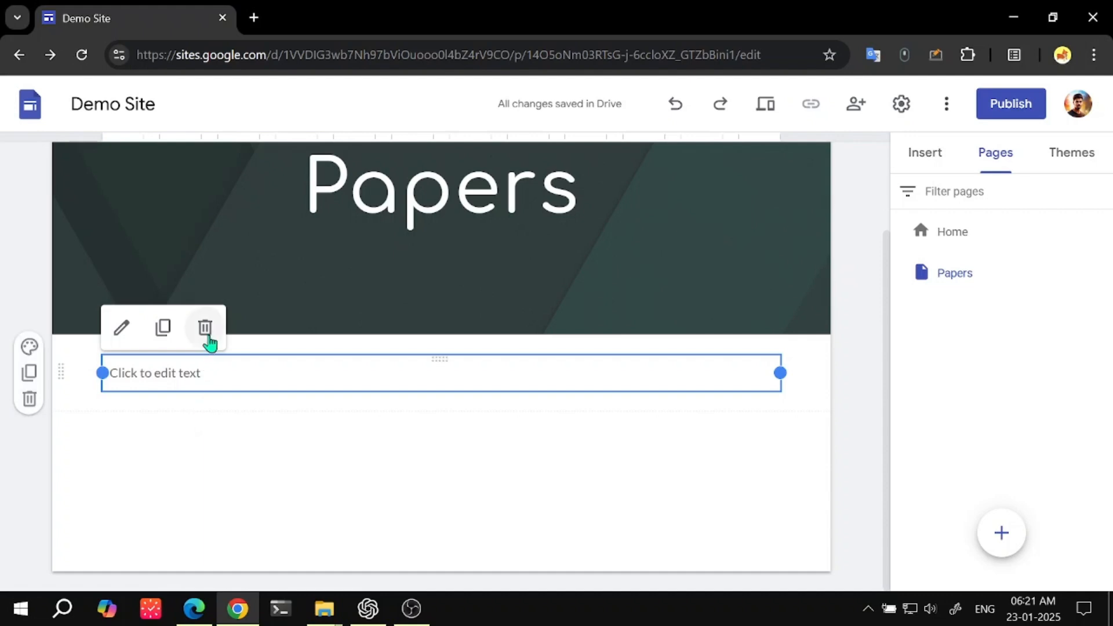
left_click(206, 329)
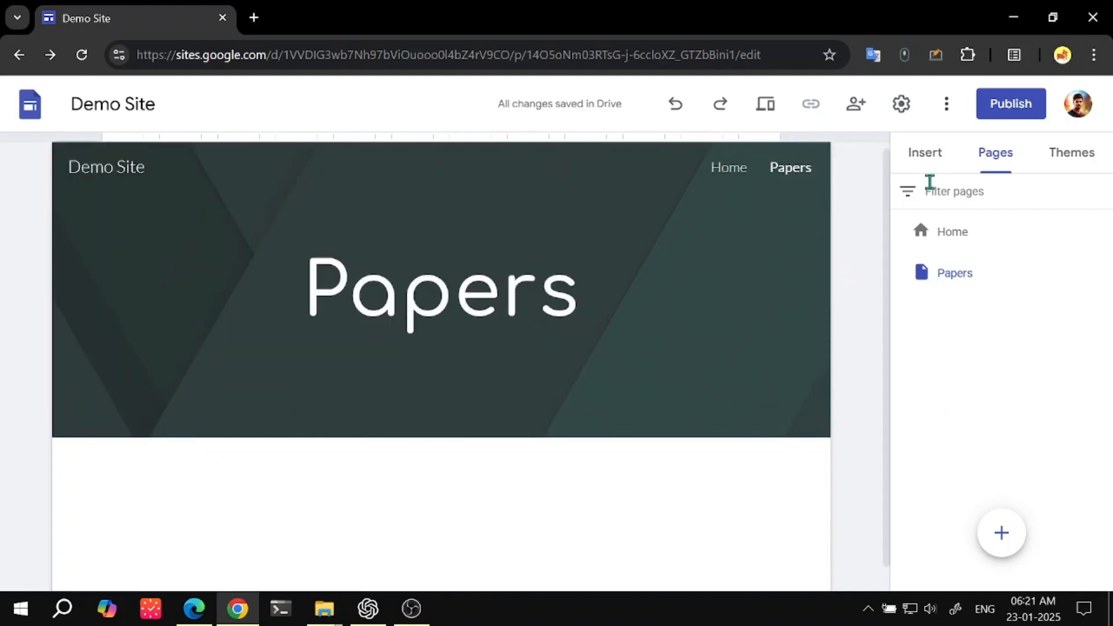
- Draft an HTML code embed for the Papers page with an h1 heading reading "Hello World", and discard it
left_click(921, 152)
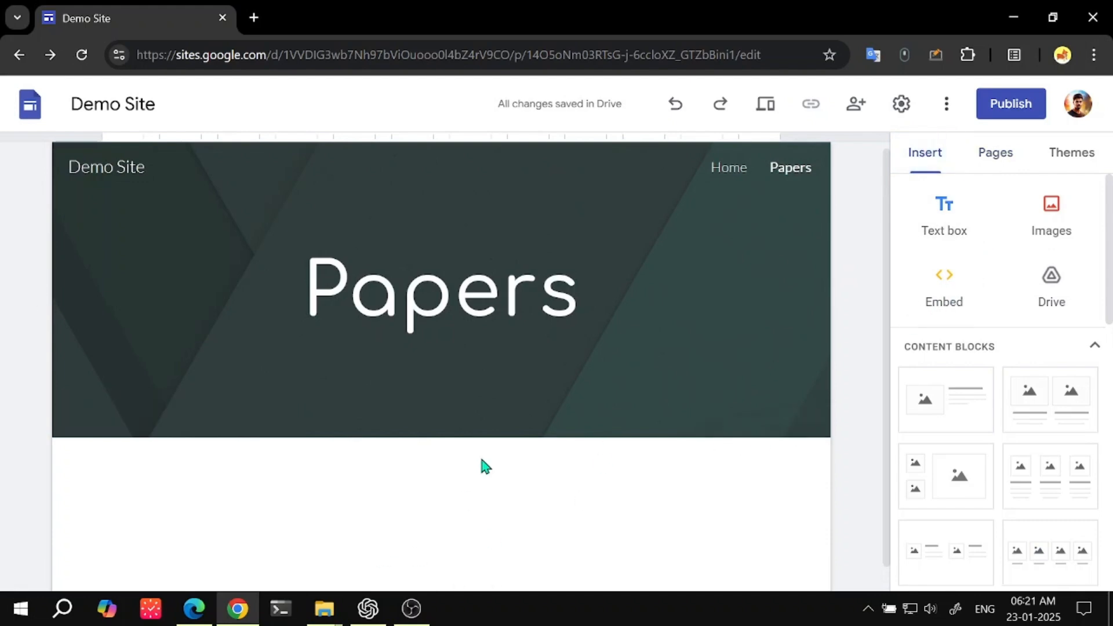
left_click(948, 280)
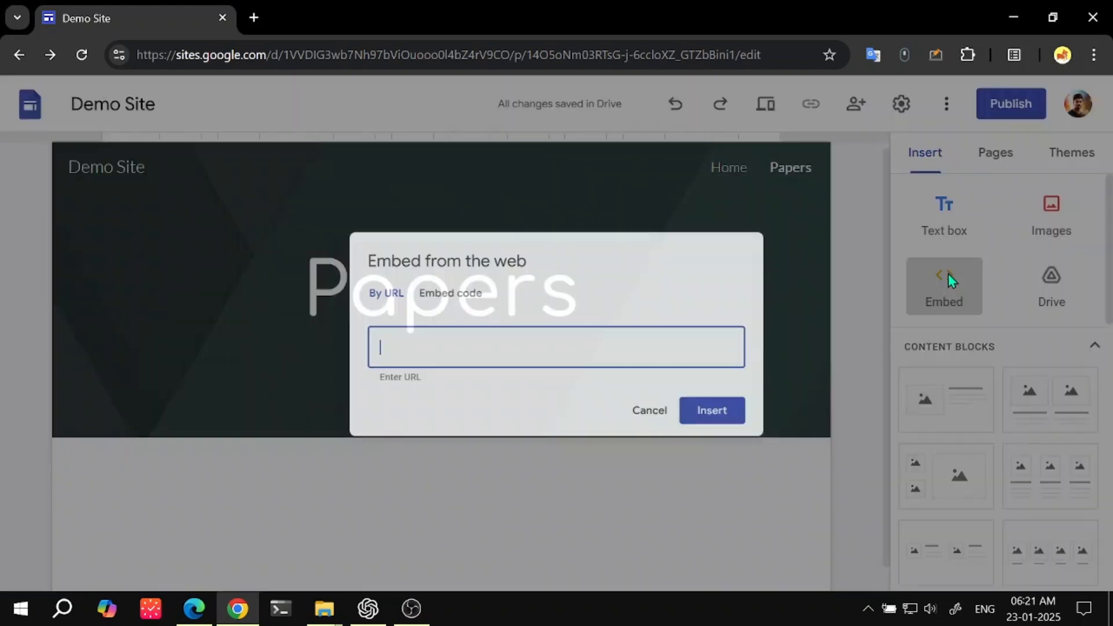
left_click(425, 287)
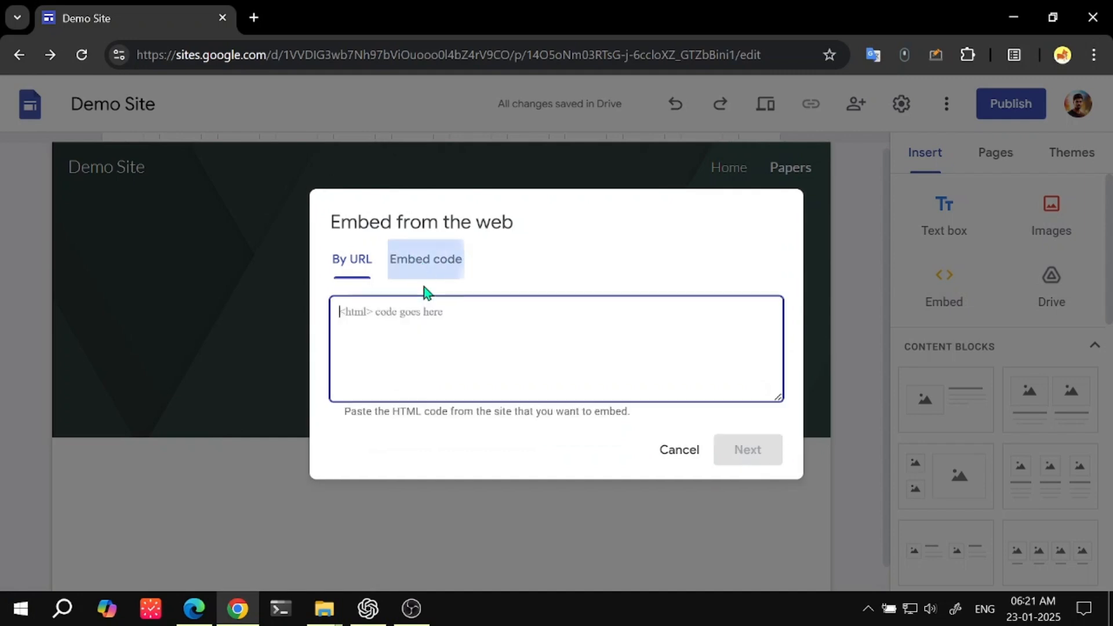
type("<h1>H")
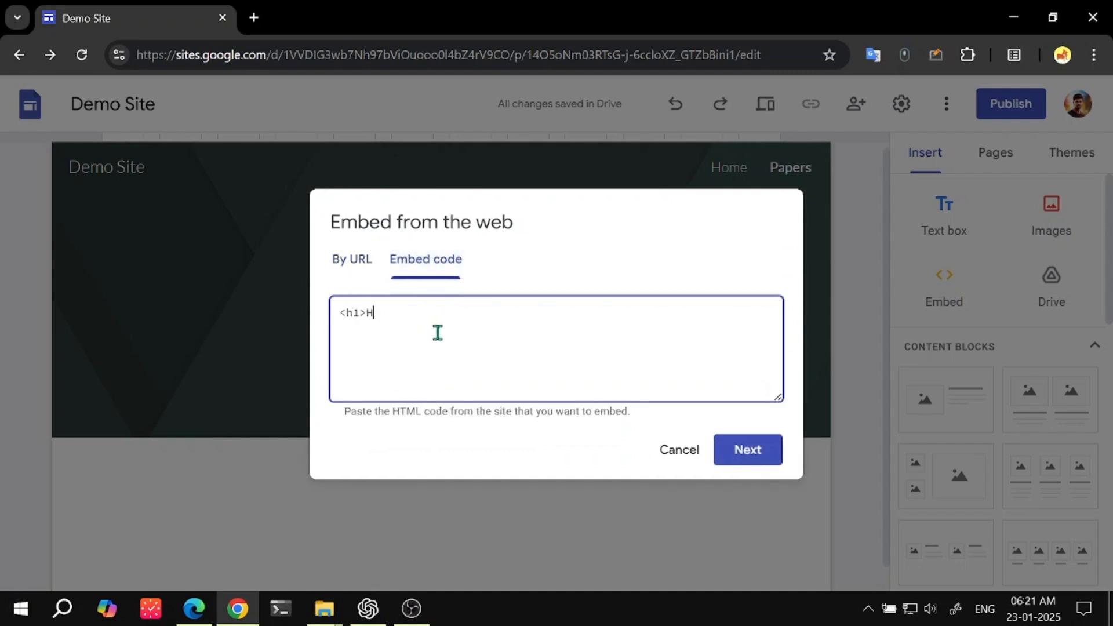
type("w")
key("BackSpace")
type("ello World</")
left_click(692, 455)
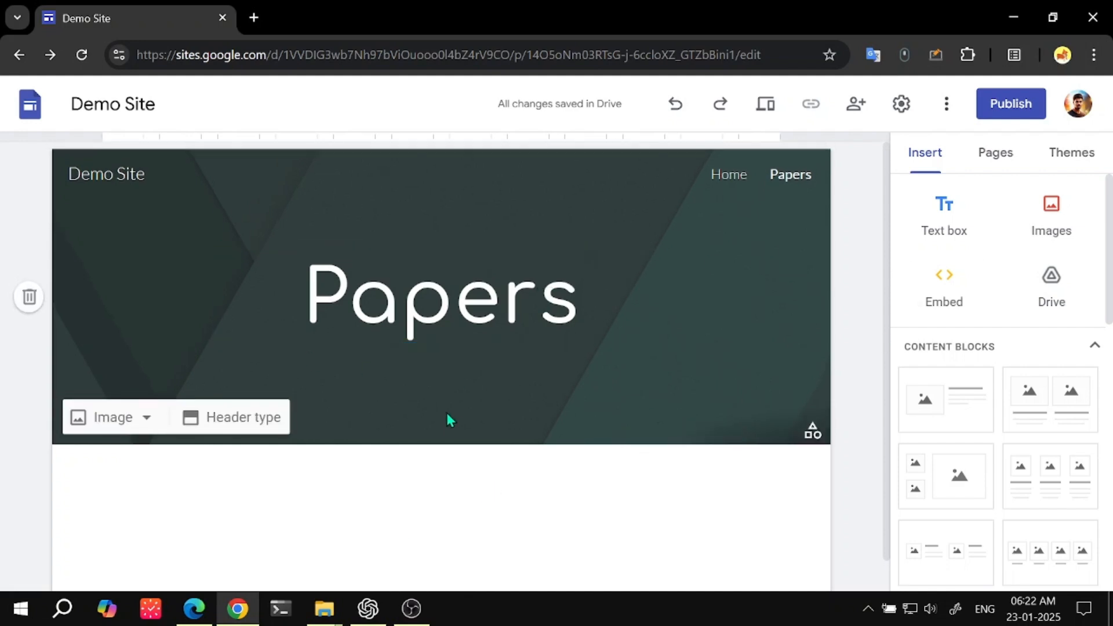
- Check the site's navigation by alternating between the Home and Papers pages, ending on Papers
left_click(730, 177)
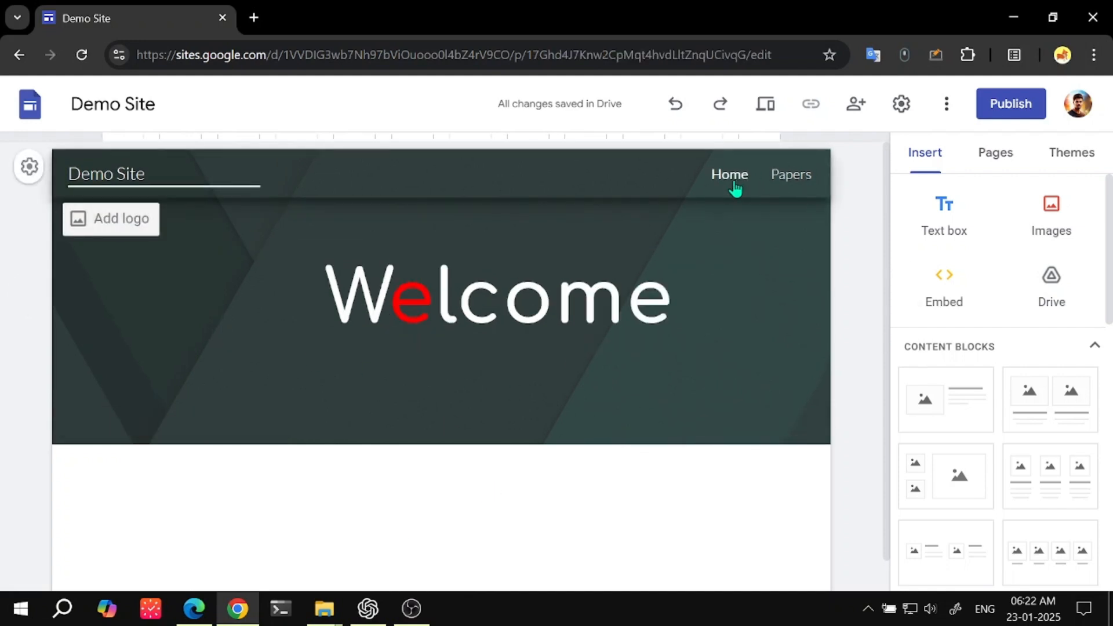
left_click(790, 177)
left_click(729, 173)
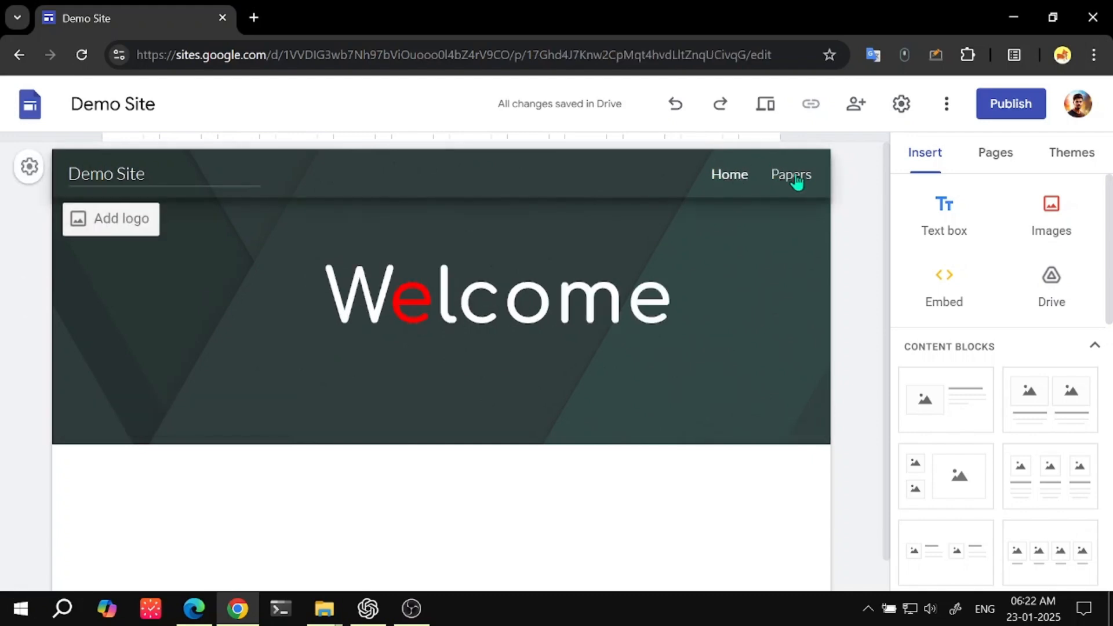
left_click(791, 177)
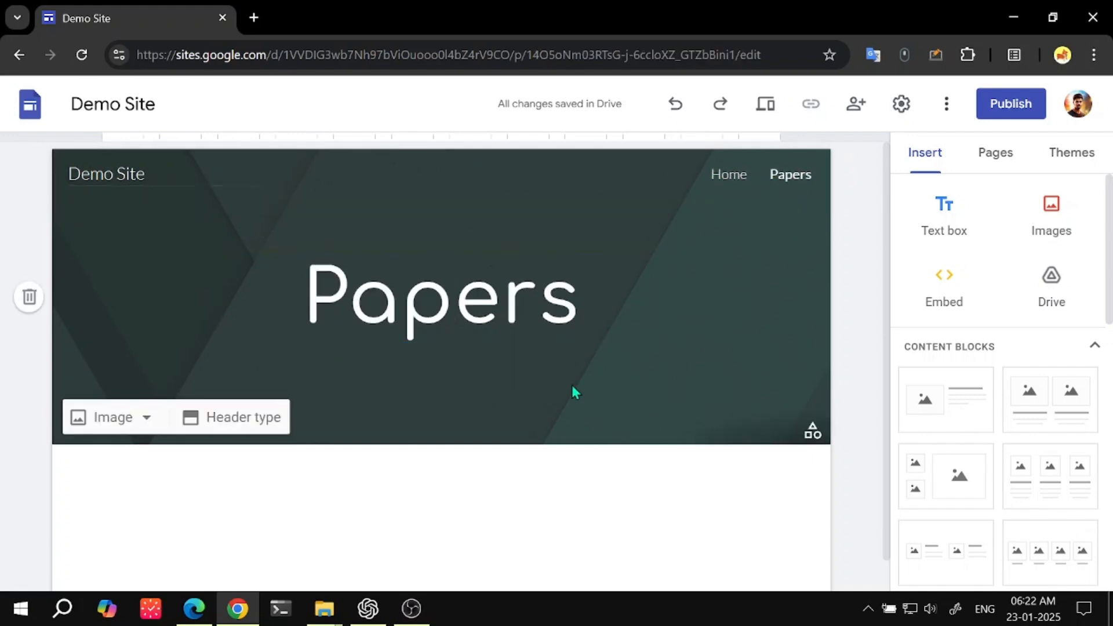
- Start publishing the site to the web and try the web address demo_site_for_u
left_click(1006, 110)
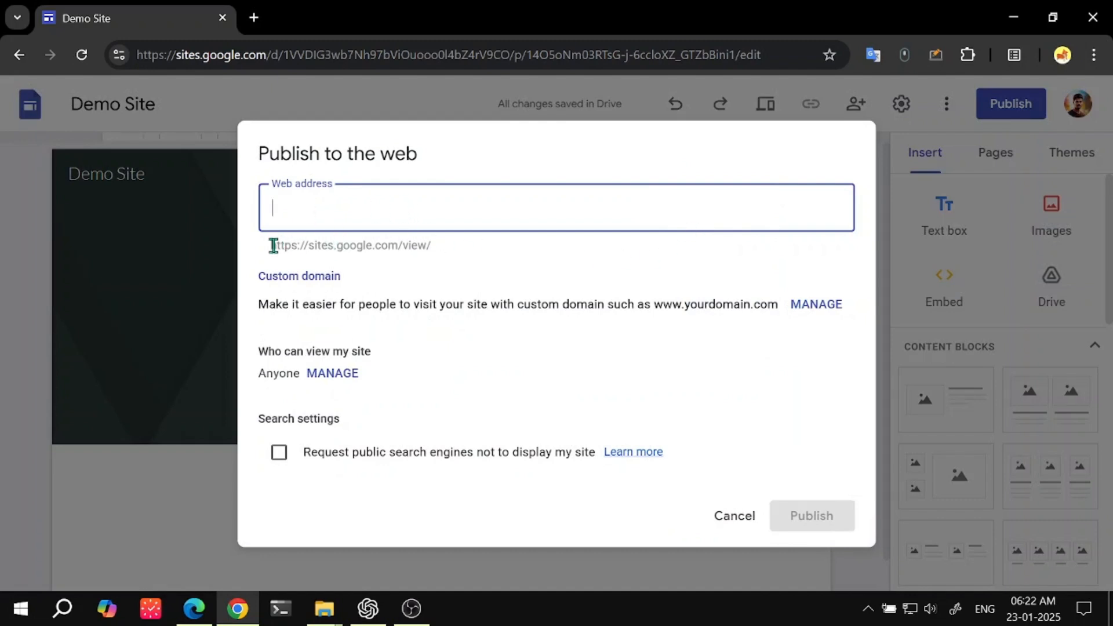
left_click_drag(272, 245, 433, 241)
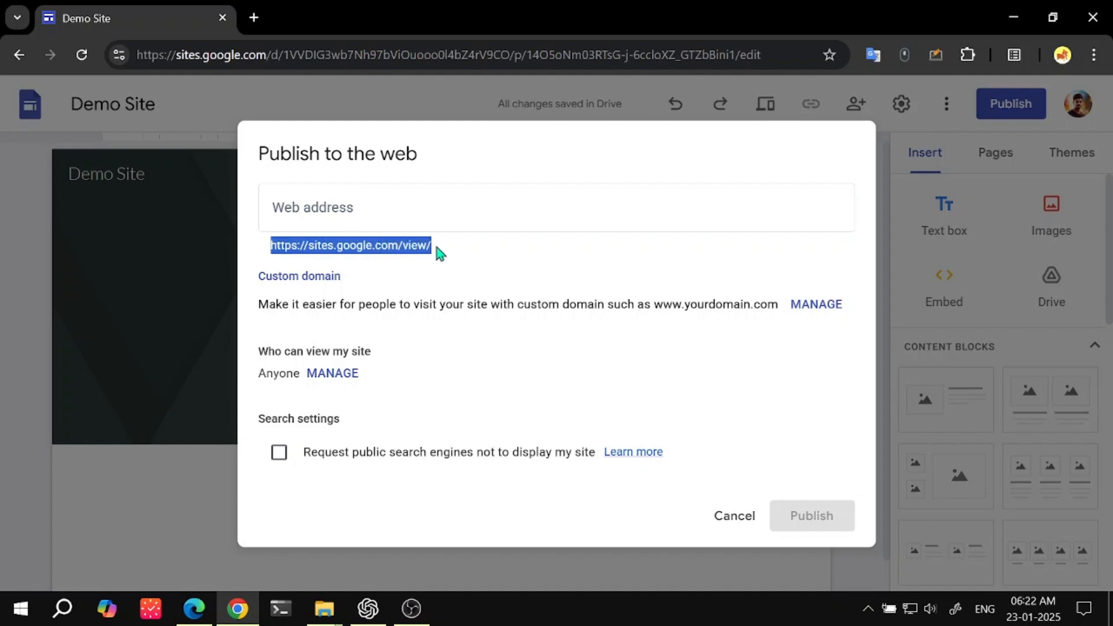
left_click(431, 198)
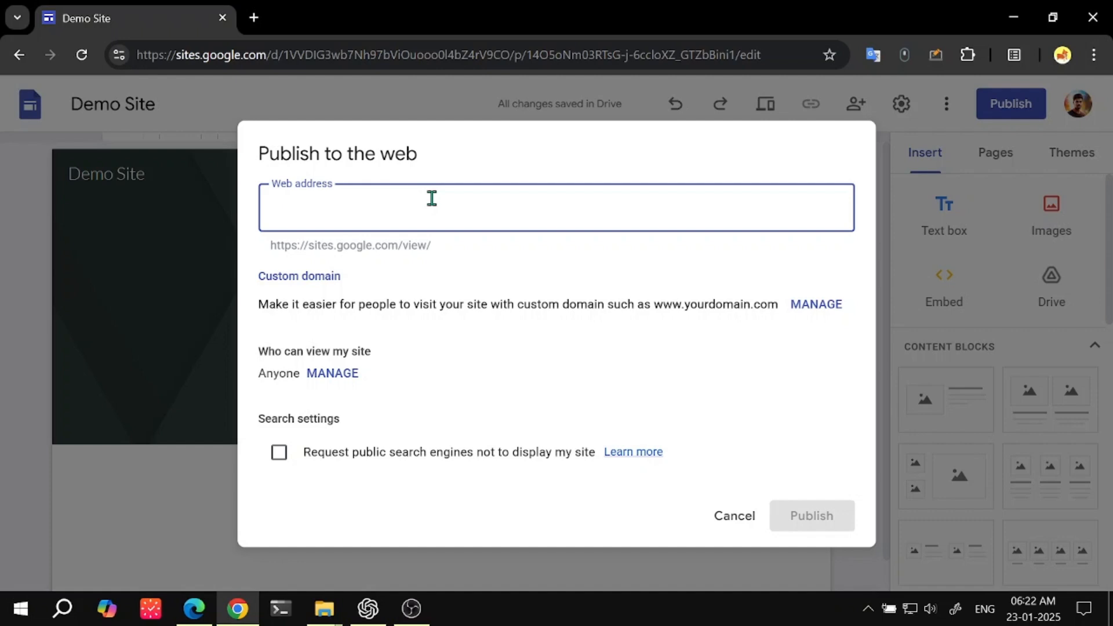
type("demo_site")
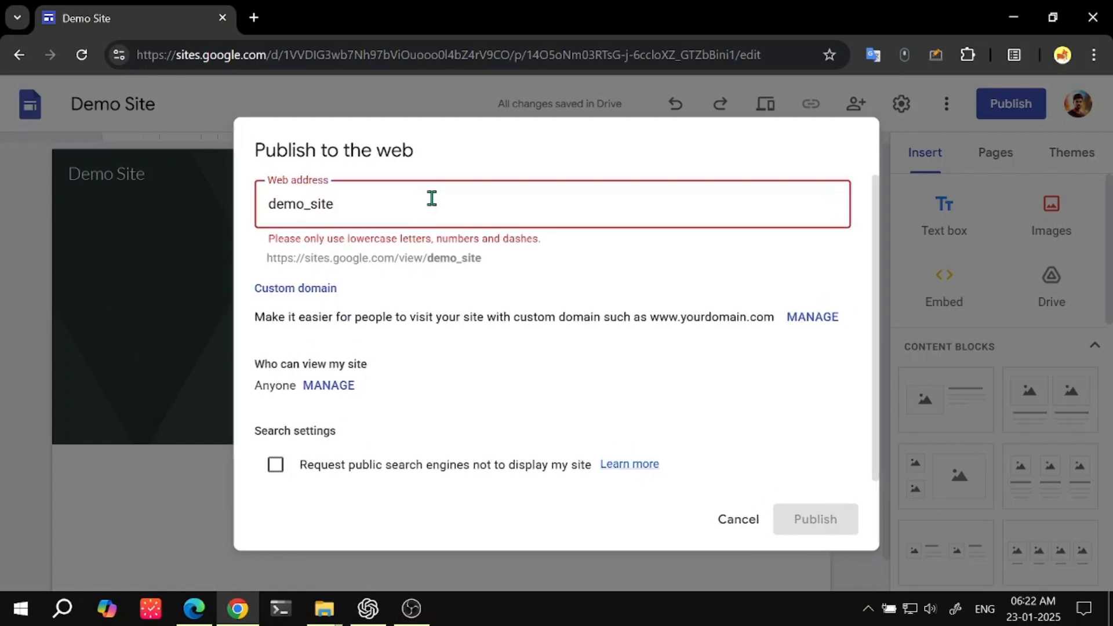
type("_for_u")
left_click_drag(304, 204, 392, 206)
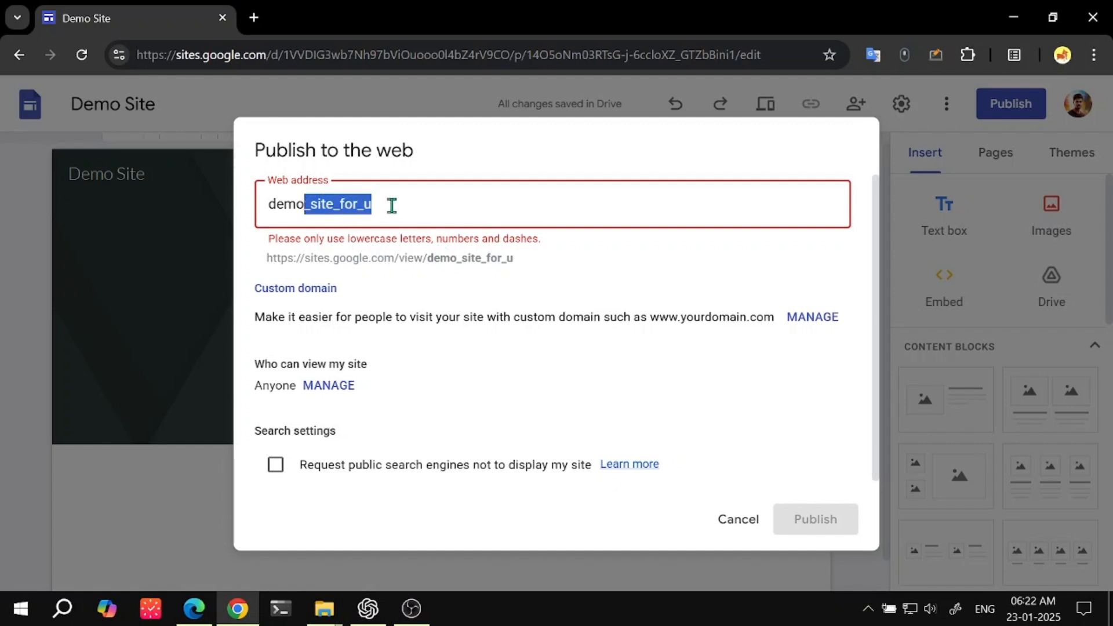
- Change the web address to demo-site-12 and publish the site
type("-")
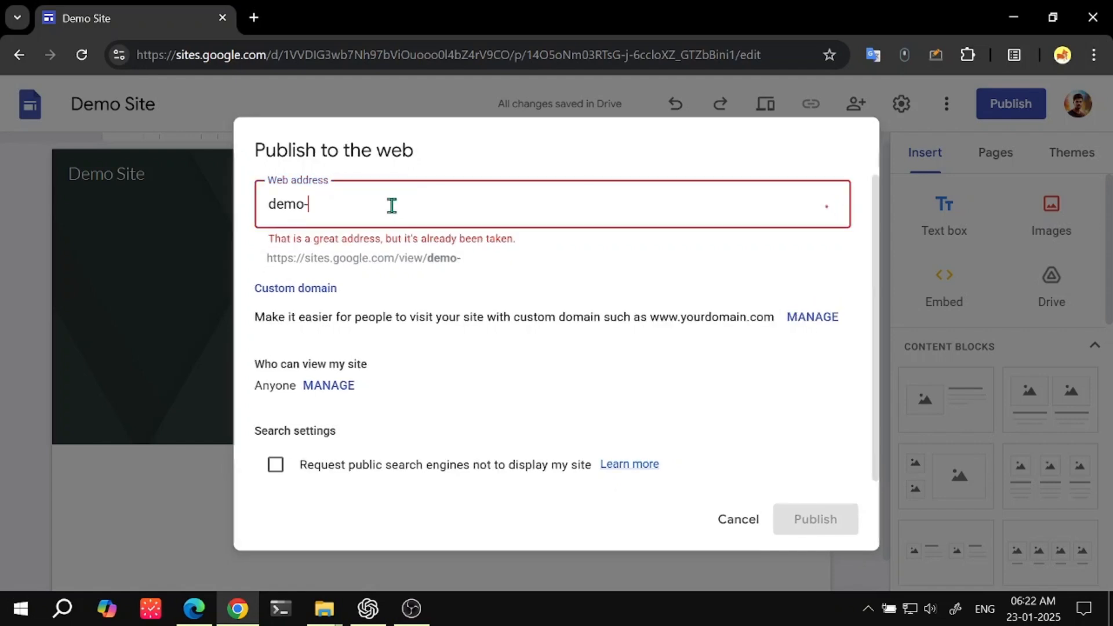
type("sit")
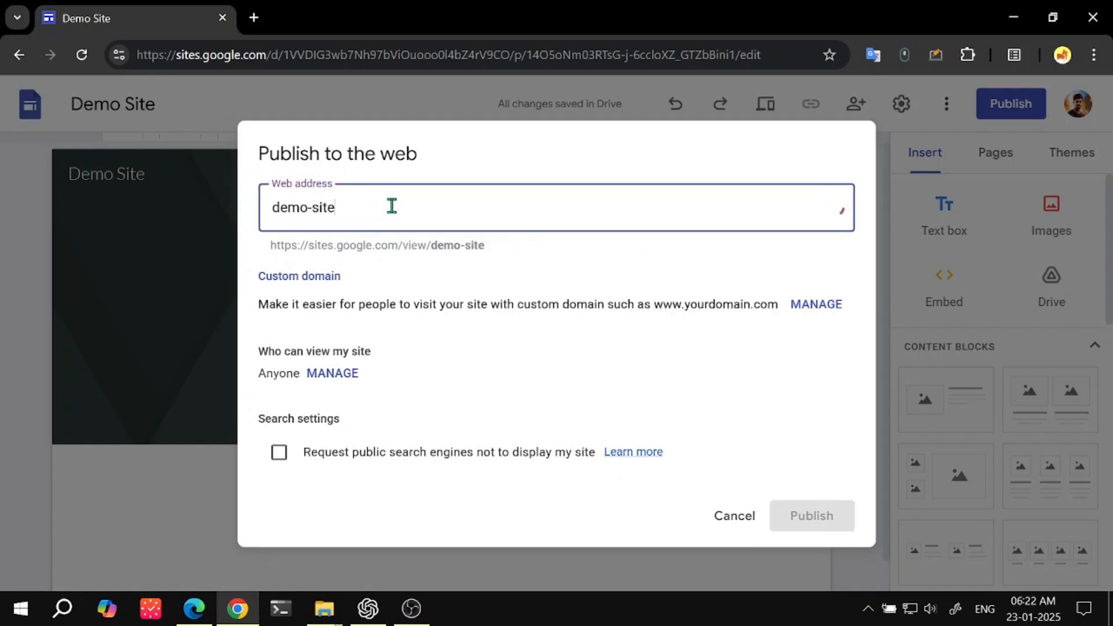
type("e1")
key("BackSpace")
type("-12")
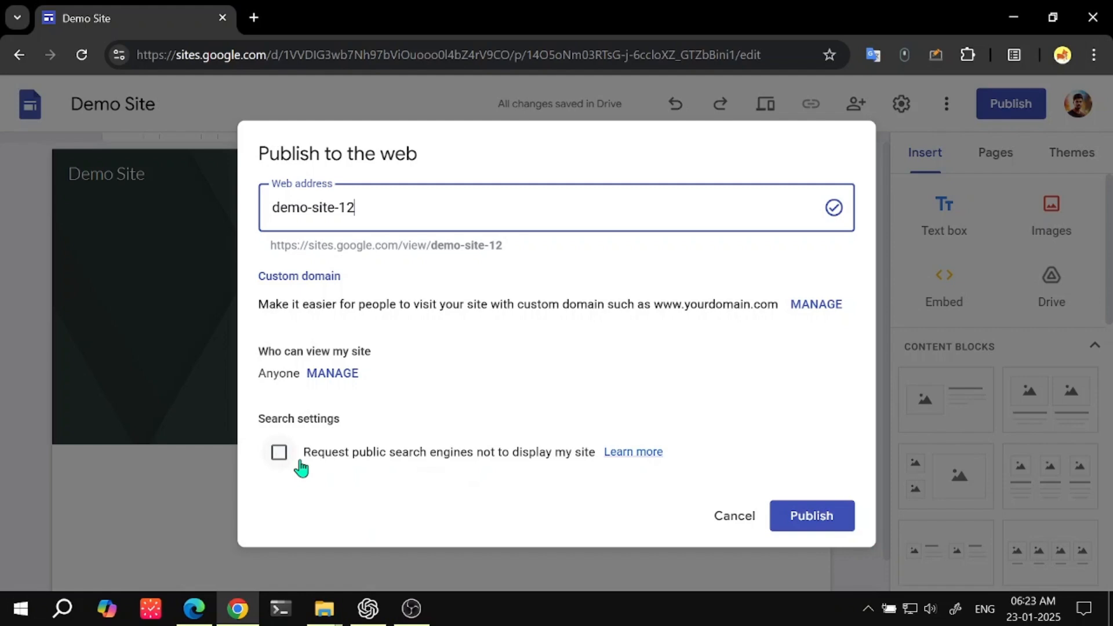
left_click(823, 525)
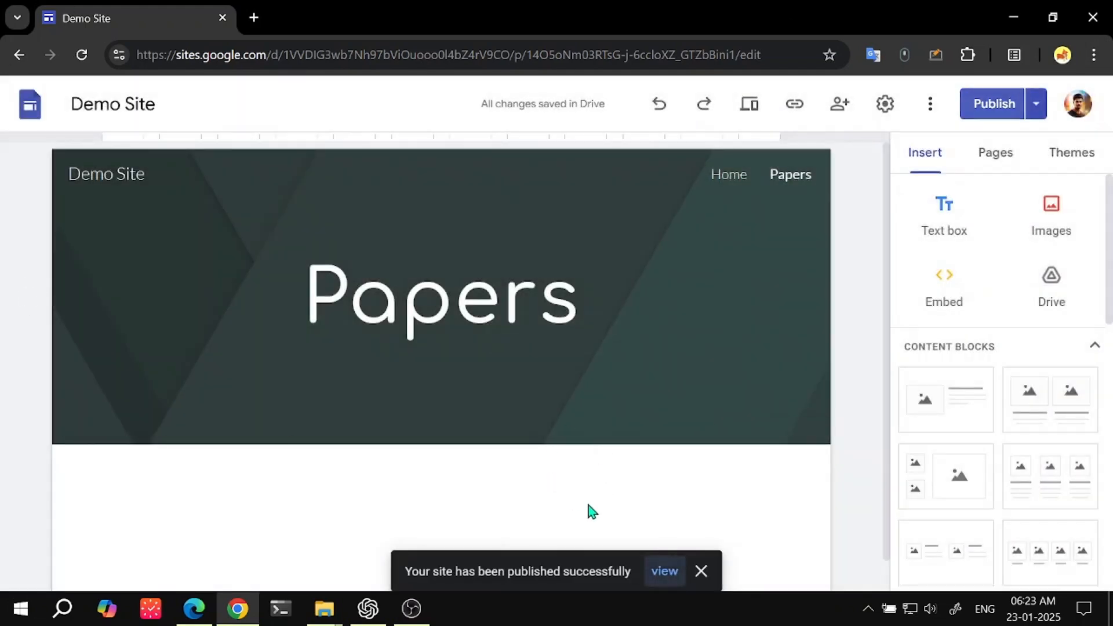
- Copy the published site link for the Papers page and open it in a new browser tab
left_click(796, 110)
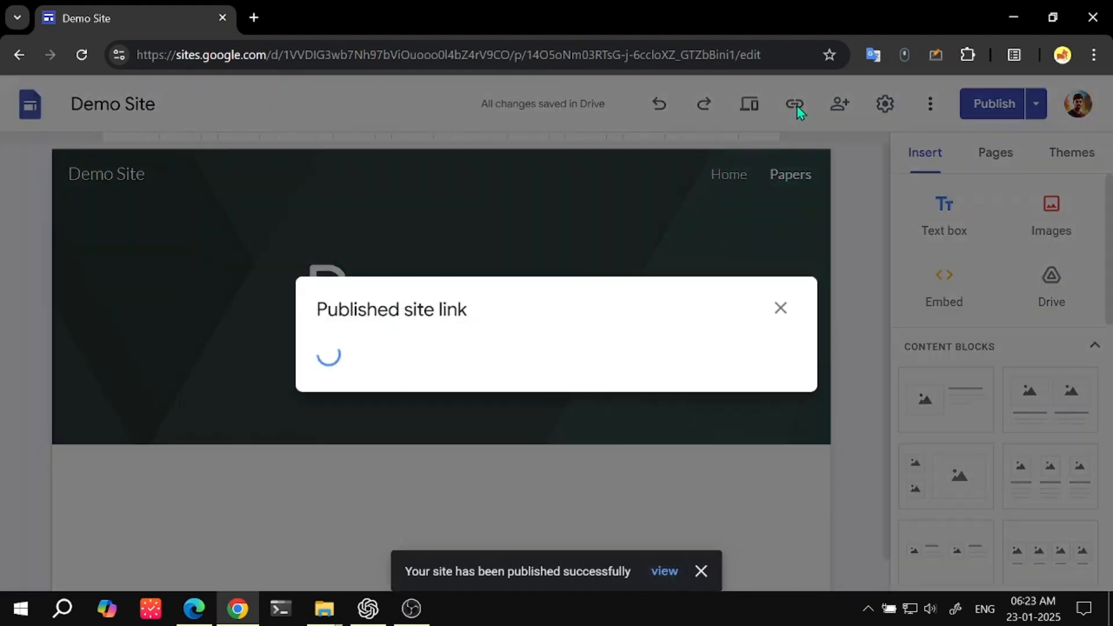
left_click(755, 346)
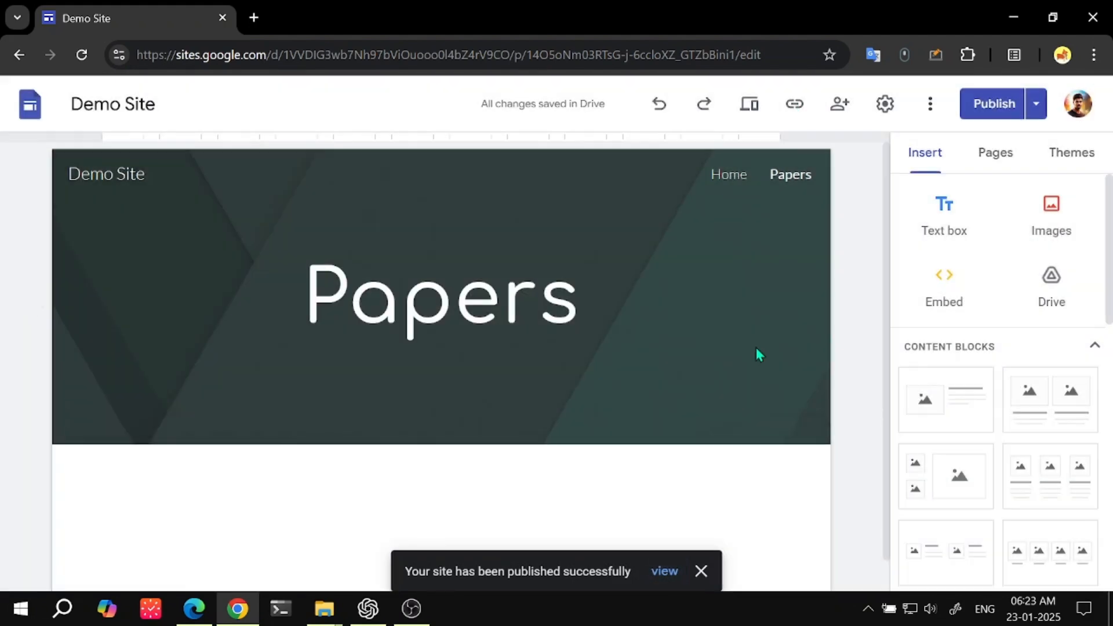
left_click(254, 17)
key("ctrl+v")
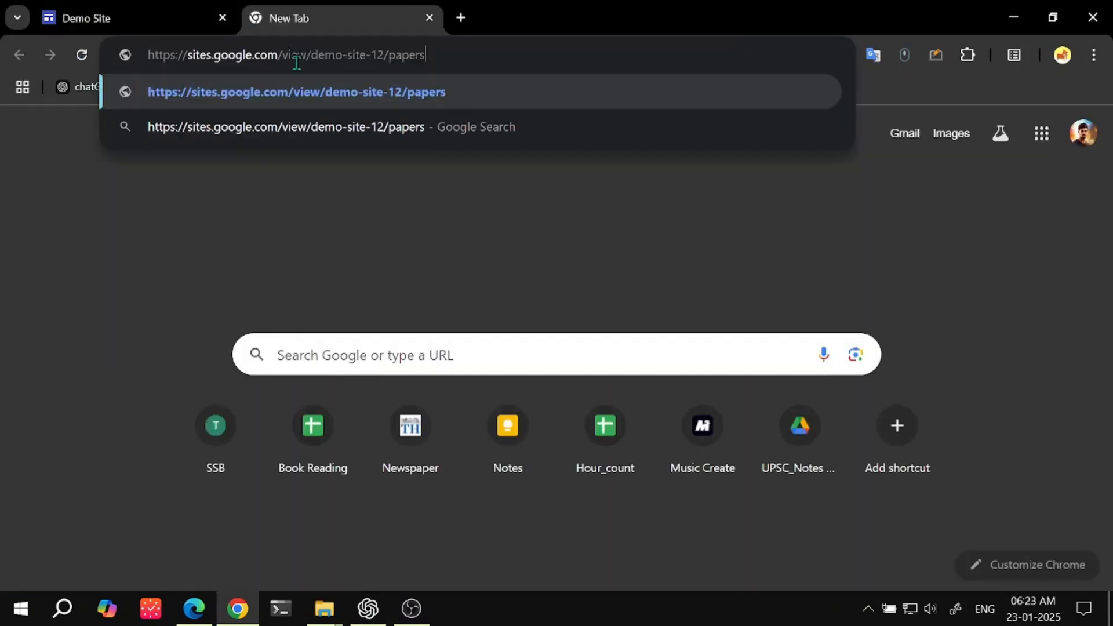
key("Return")
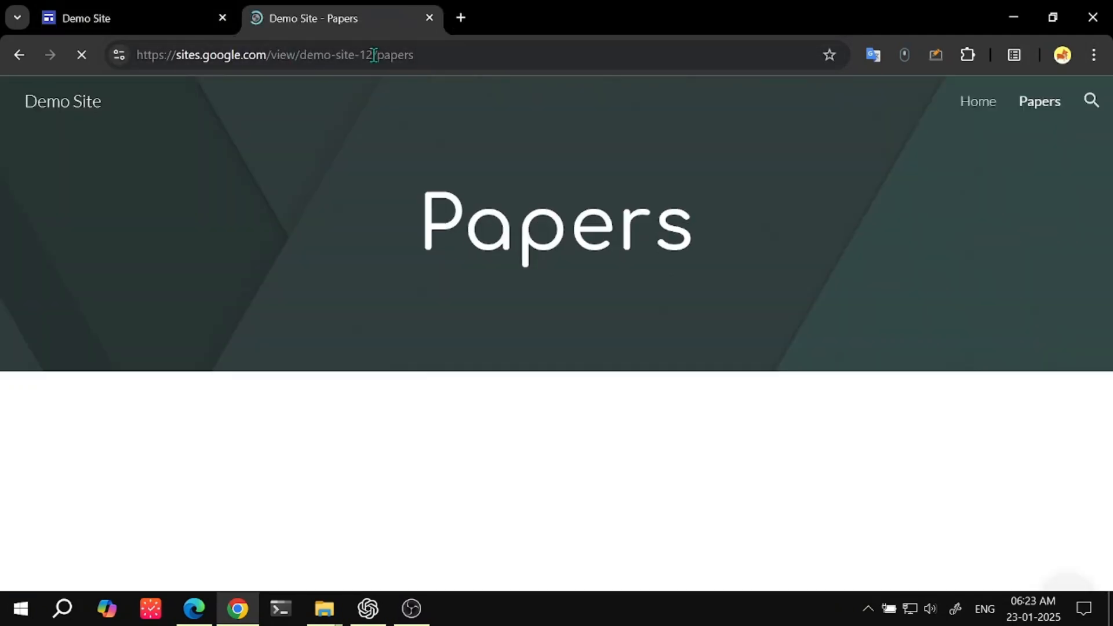
- Open the live site's root address by removing "/papers" from the URL, and check its Home and Papers links
left_click_drag(374, 54, 435, 54)
key("BackSpace")
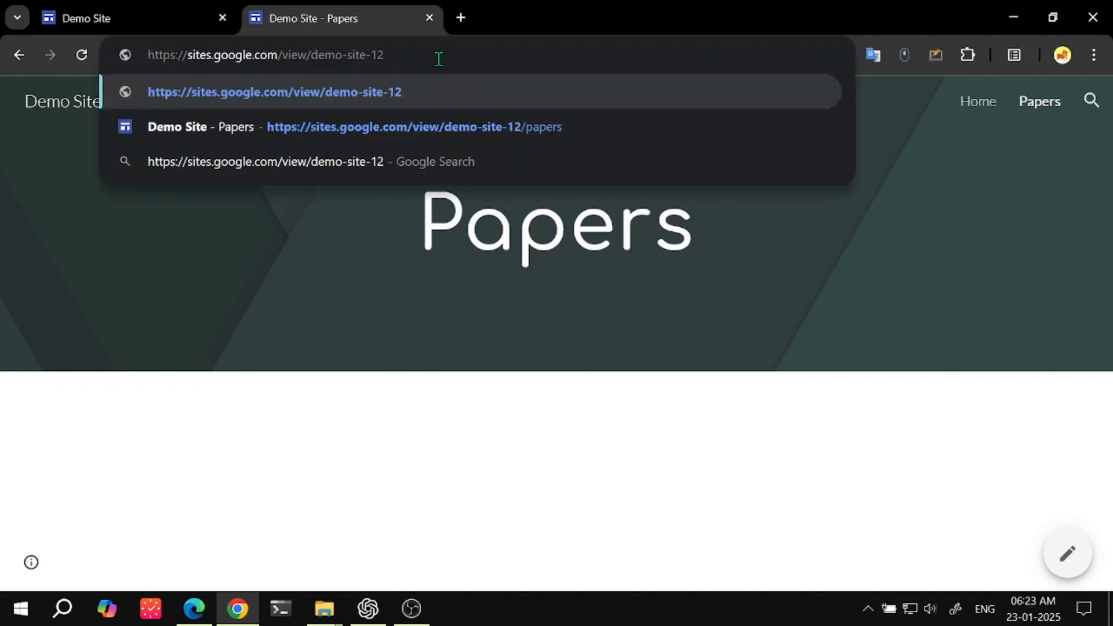
key("Return")
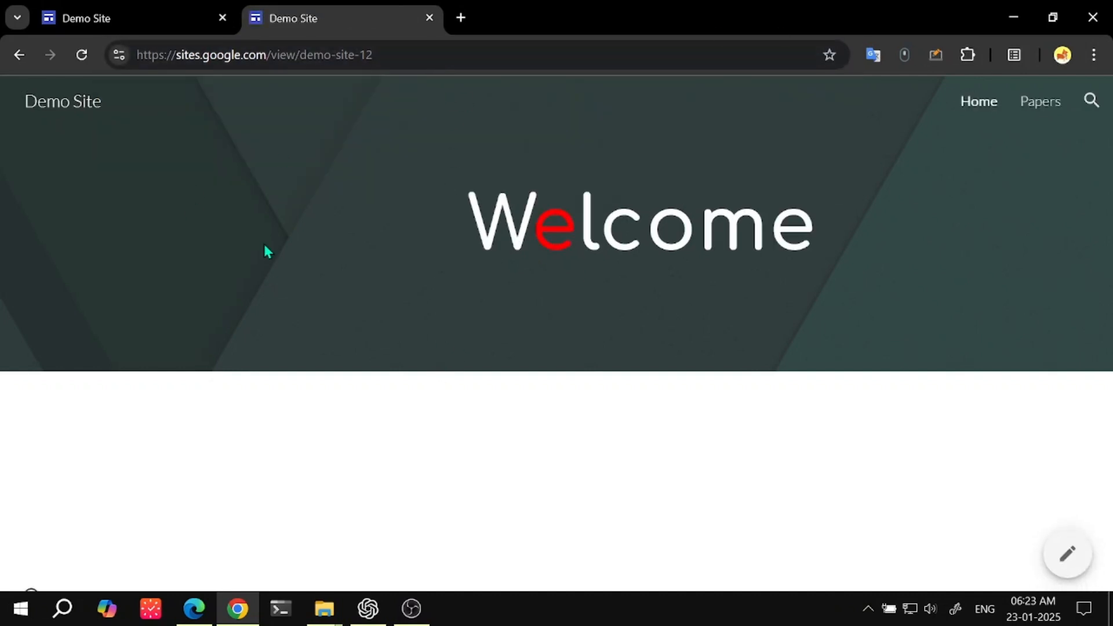
left_click(78, 113)
left_click(1043, 101)
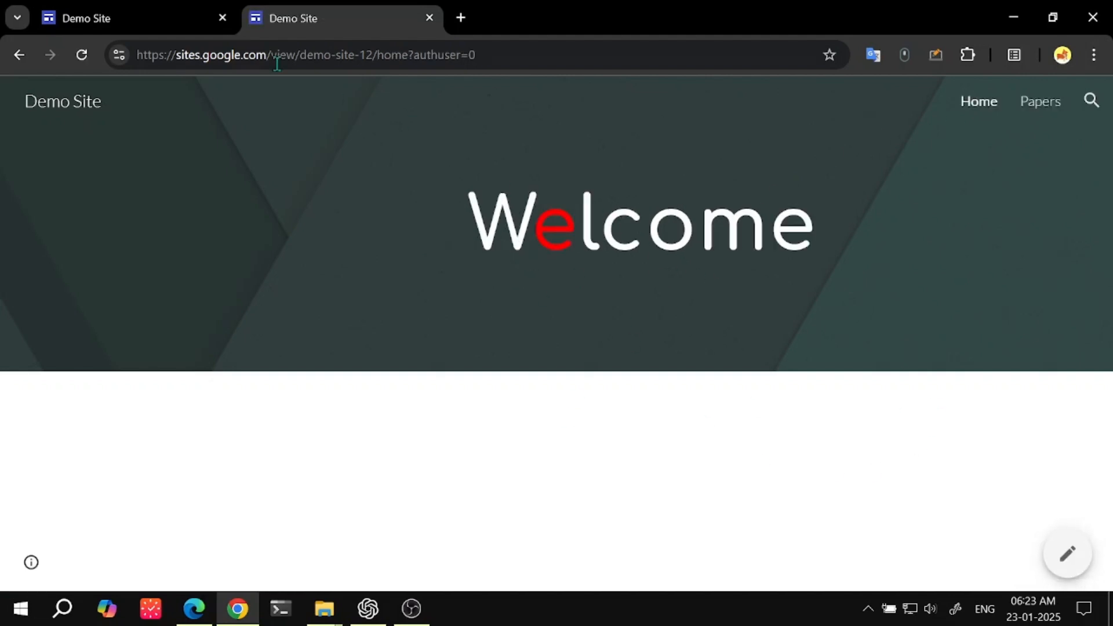
- Return to the site editor and embed the HTML code <h1>Hello Wold</h1> on the Papers page
left_click(119, 11)
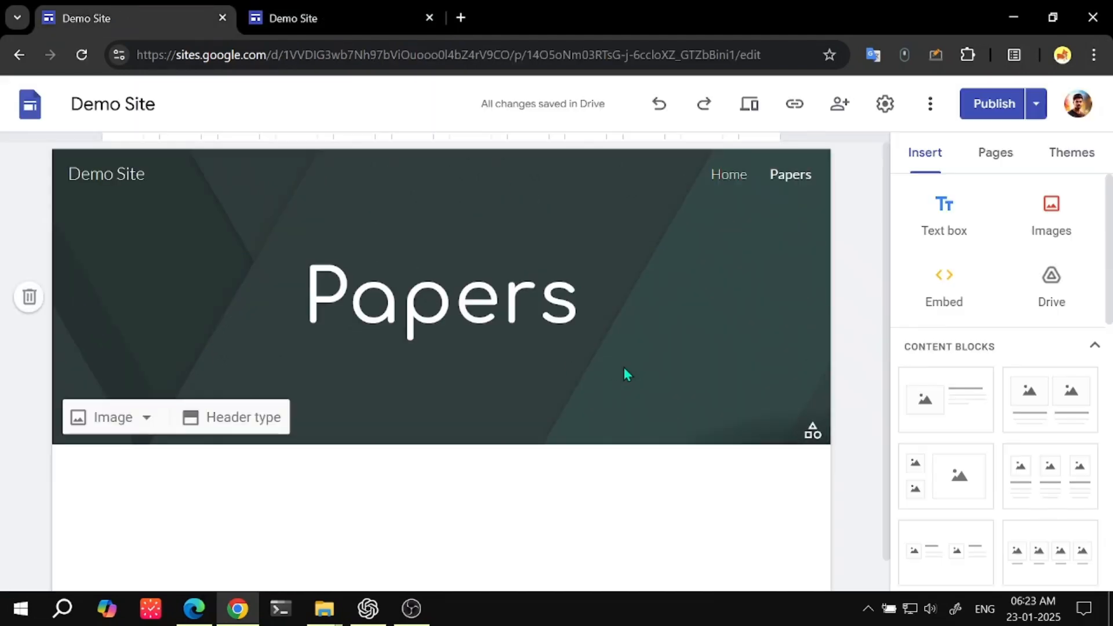
left_click(947, 275)
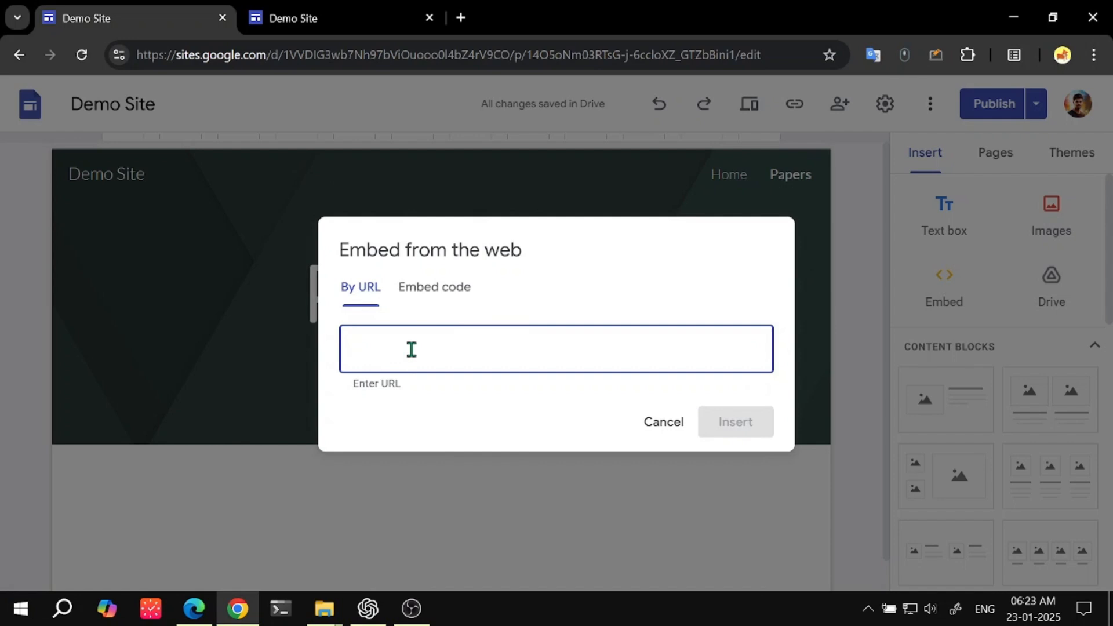
left_click(661, 426)
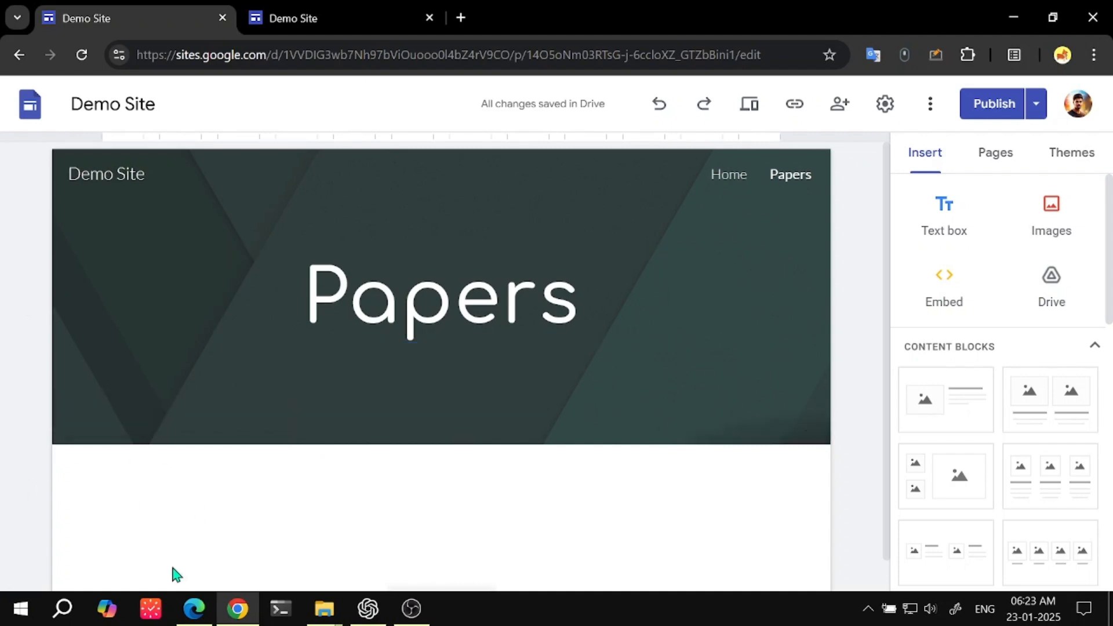
left_click(954, 284)
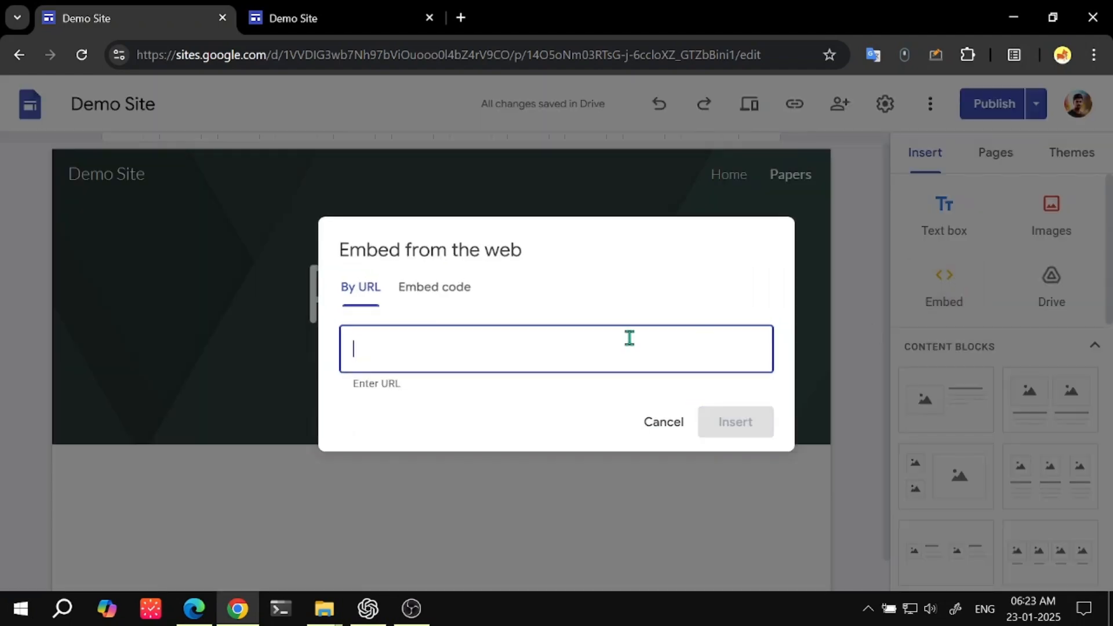
left_click(451, 301)
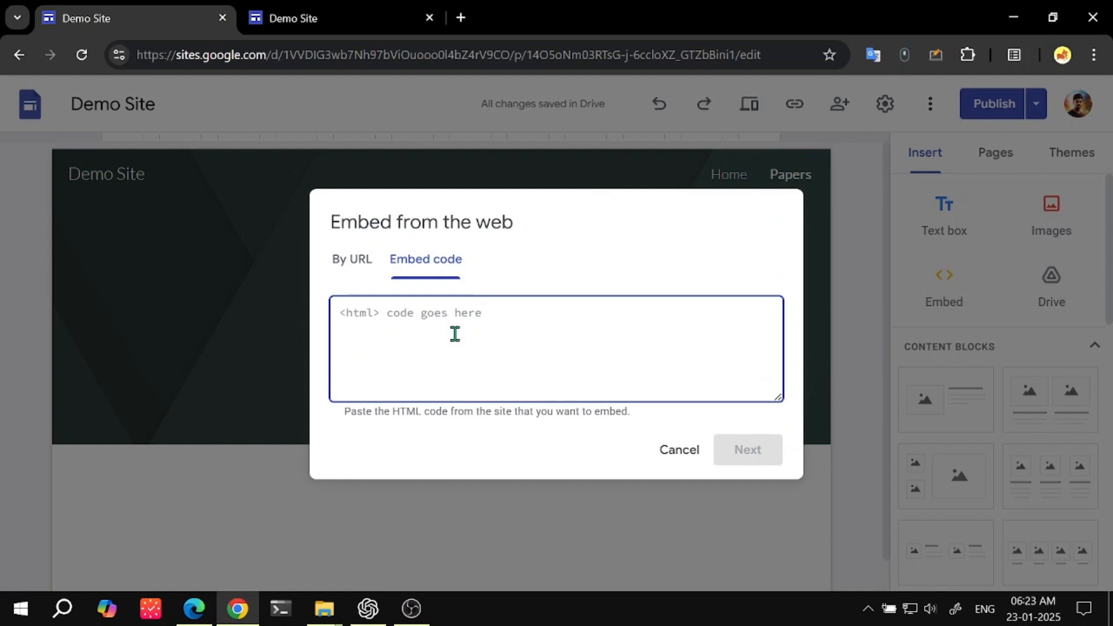
type("<h1>")
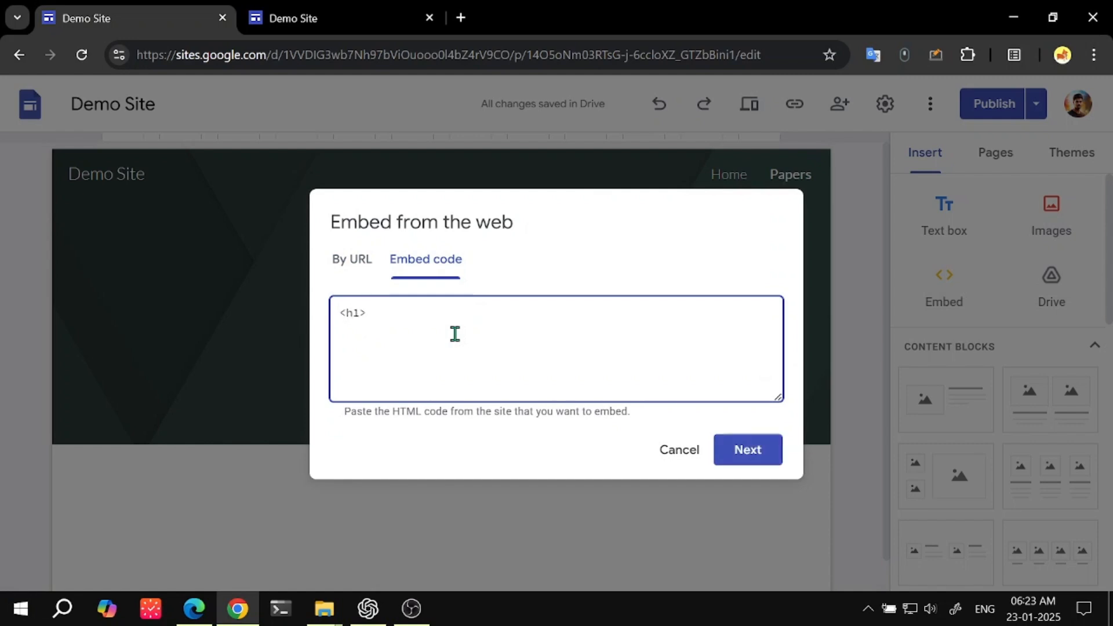
type("Hello Wold</h1>")
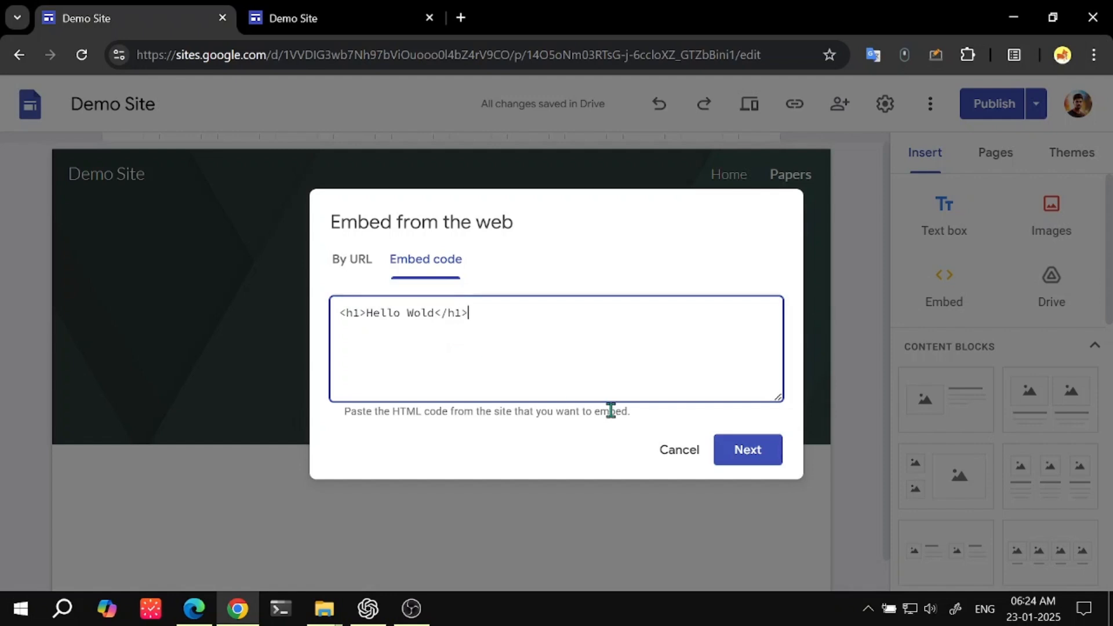
left_click(763, 456)
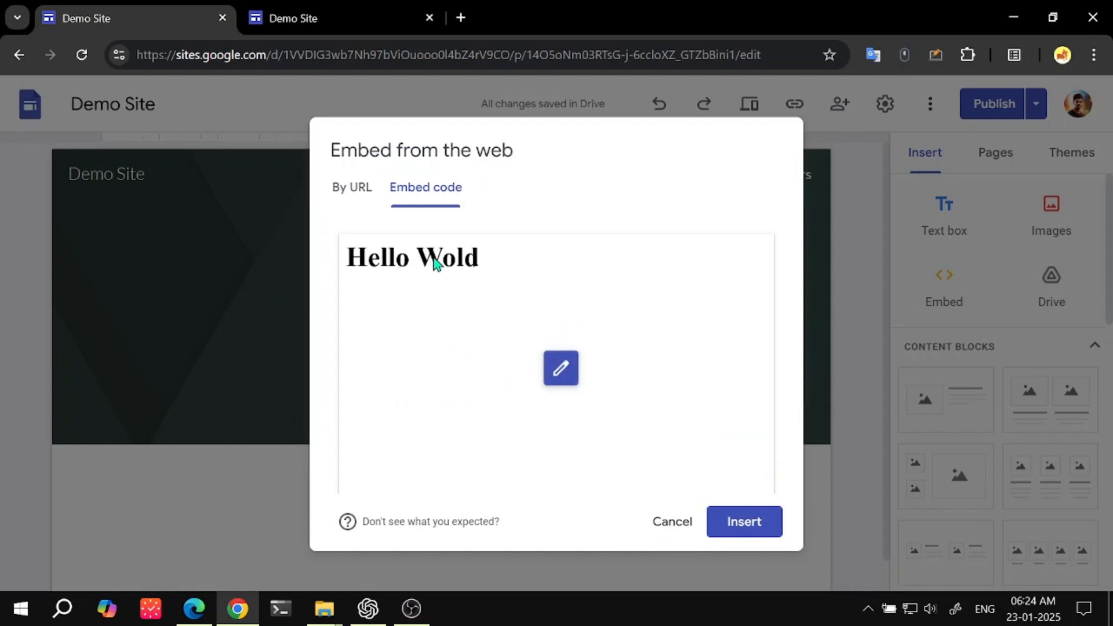
left_click(728, 522)
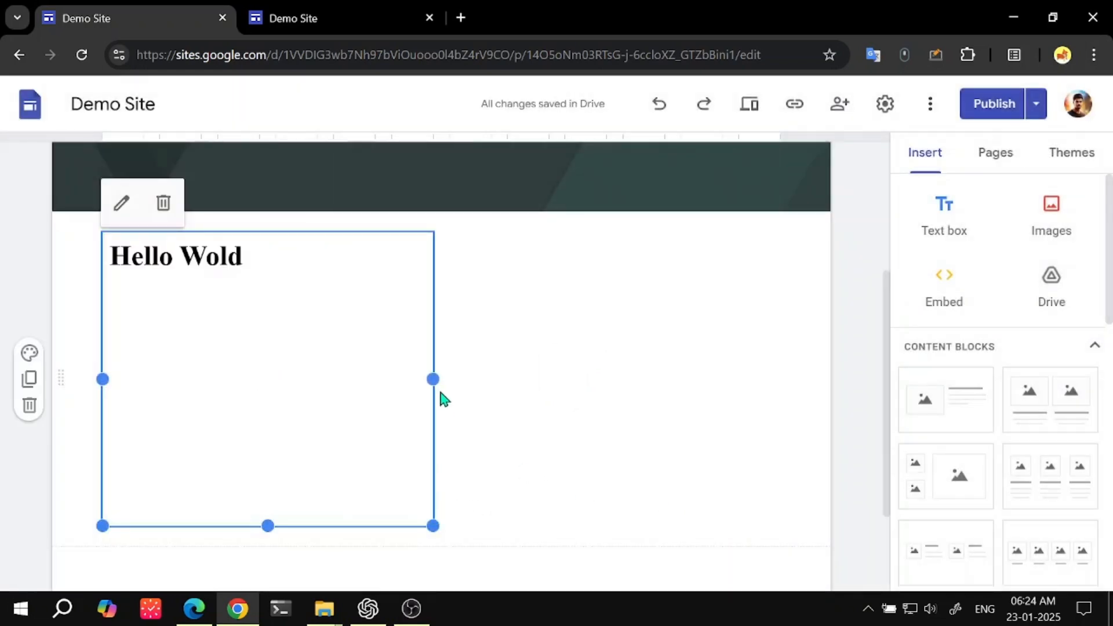
- Widen the embedded heading block to most of the page width and reduce its height to a short strip
left_click_drag(433, 379, 664, 379)
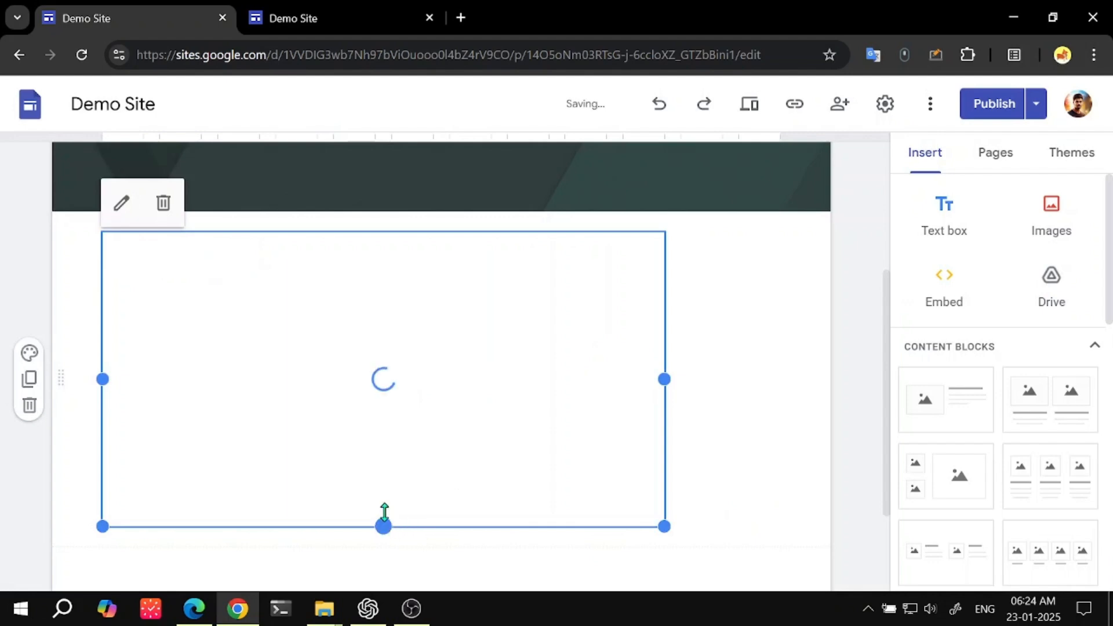
left_click_drag(384, 511, 384, 420)
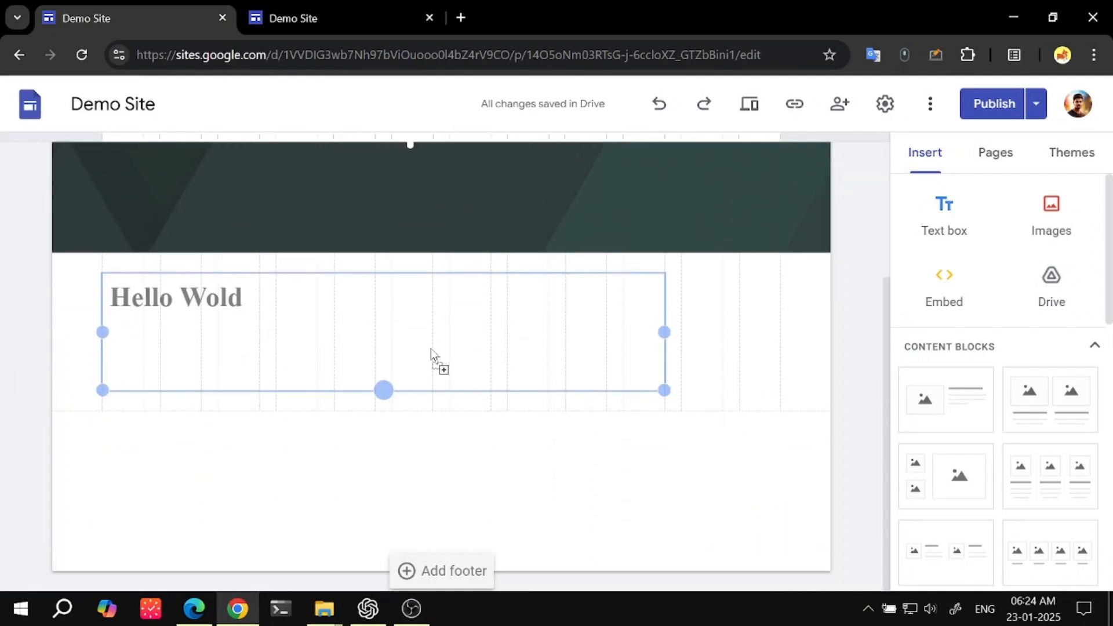
left_click_drag(430, 348, 433, 340)
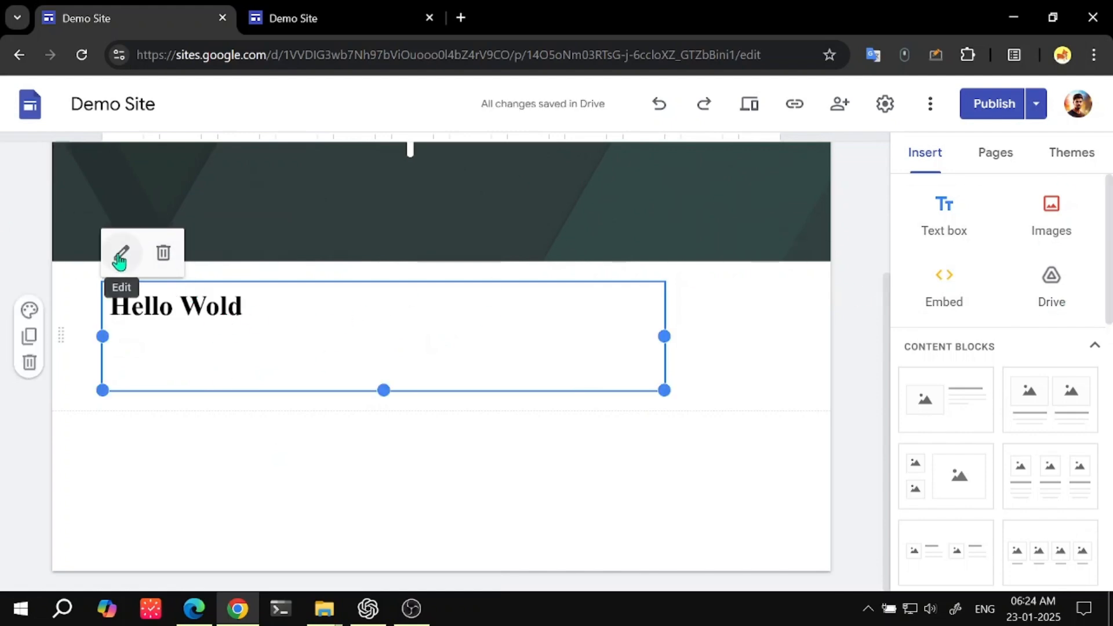
- Correct the embedded code to <h1>Hello World</h1> and save it
left_click(120, 260)
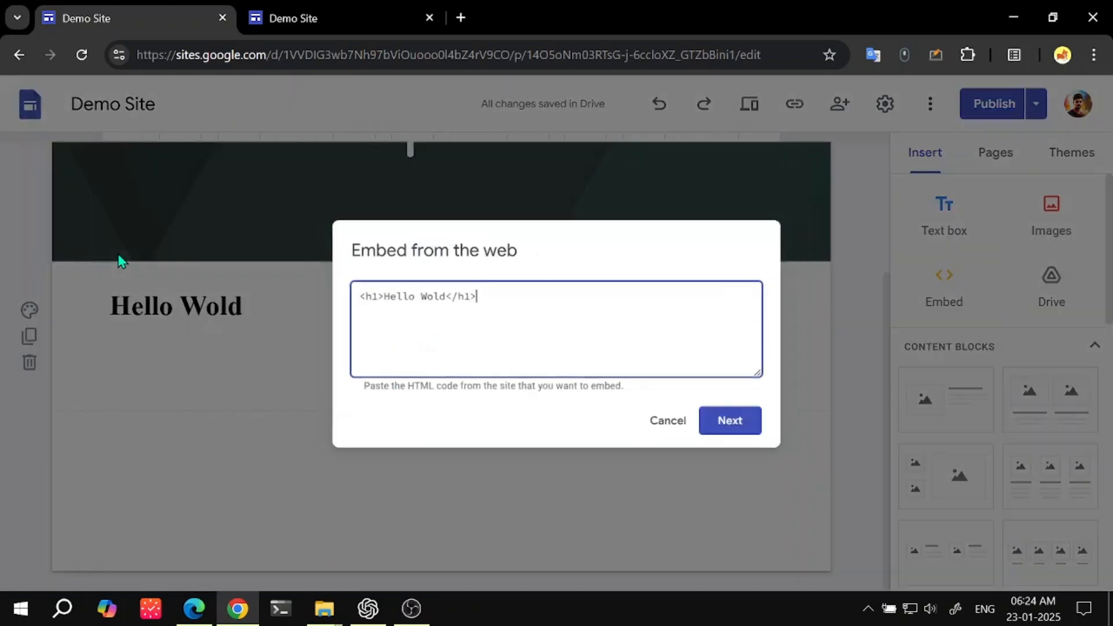
left_click(421, 295)
type("r")
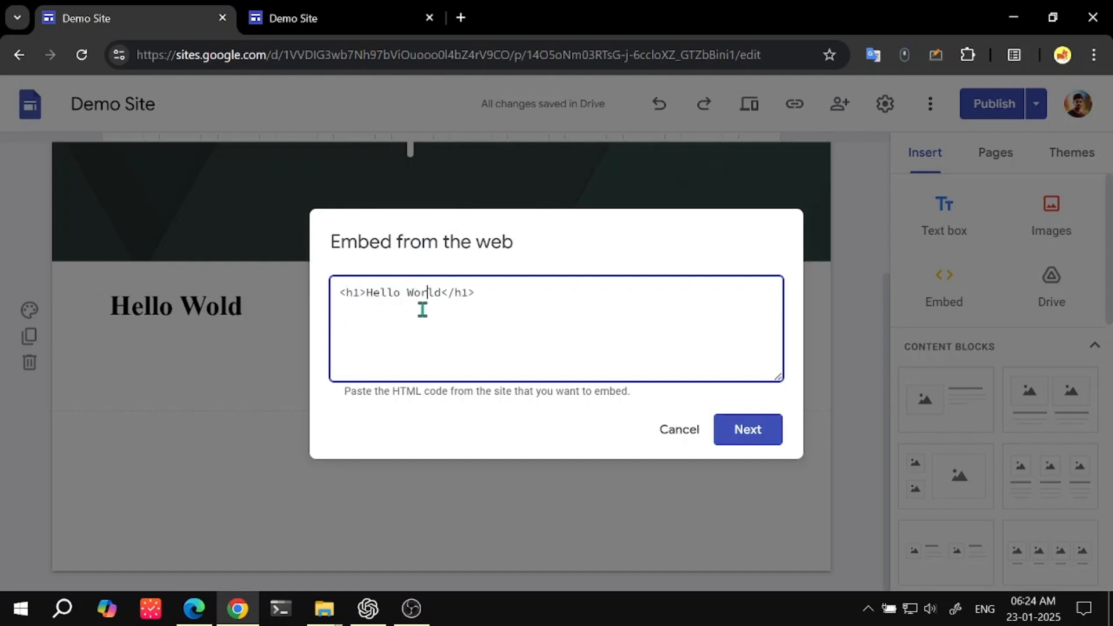
left_click(749, 432)
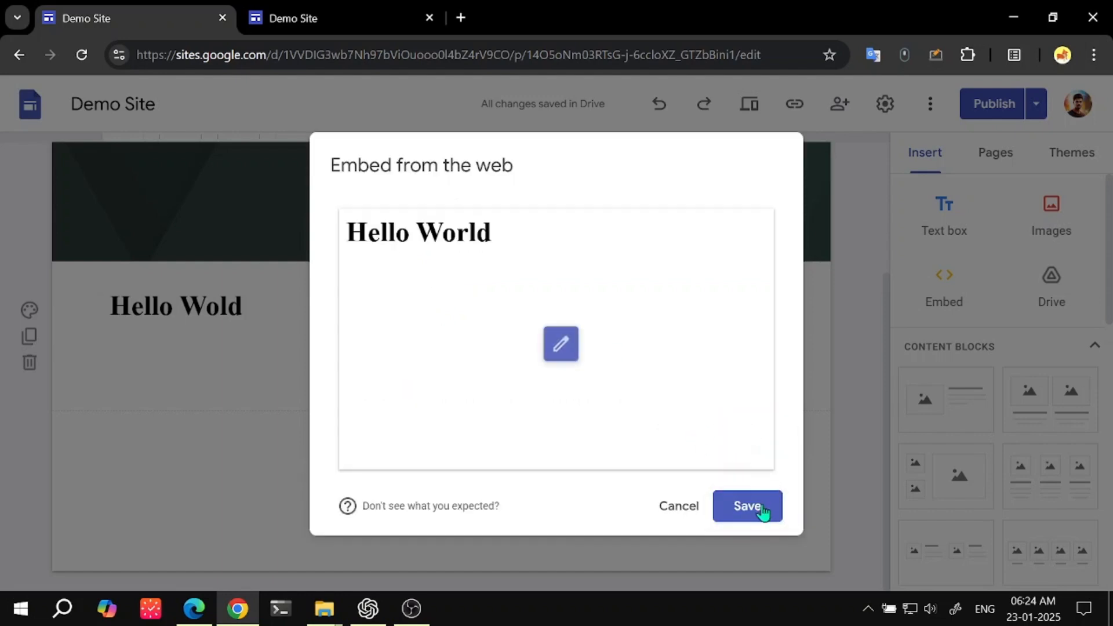
left_click(755, 510)
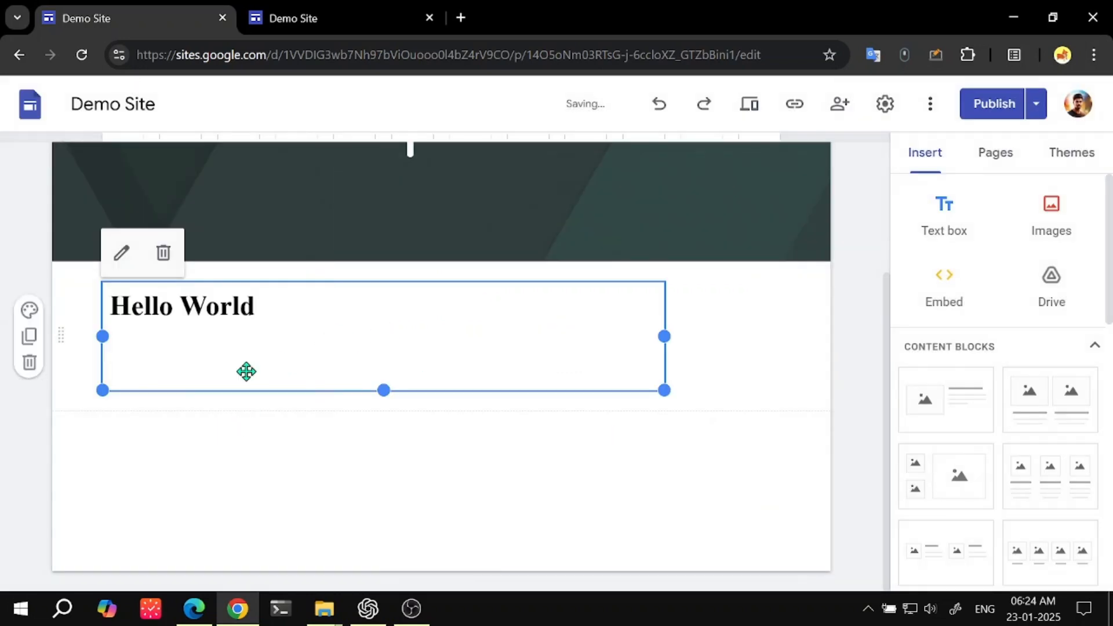
- Make the "Hello World" embed slightly shorter, deselect it and show the list of site pages
mouse_move(387, 391)
left_mouse_down()
mouse_move(383, 369)
mouse_move(380, 380)
left_mouse_up()
scroll(288, 462, "up", 1)
scroll(406, 462, "down", 2)
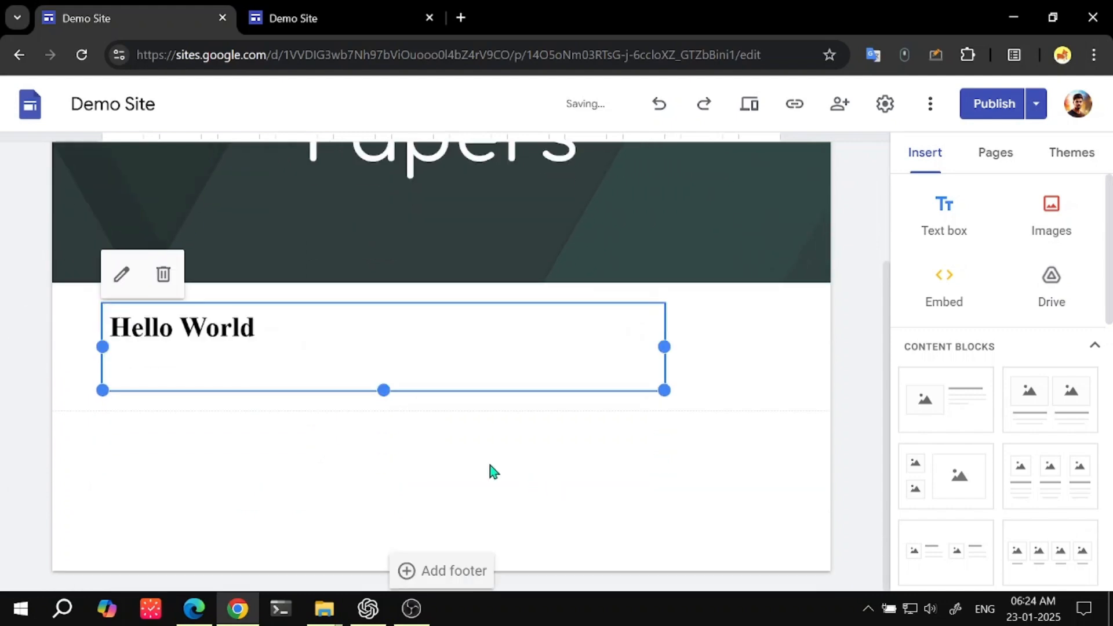
left_click(447, 455)
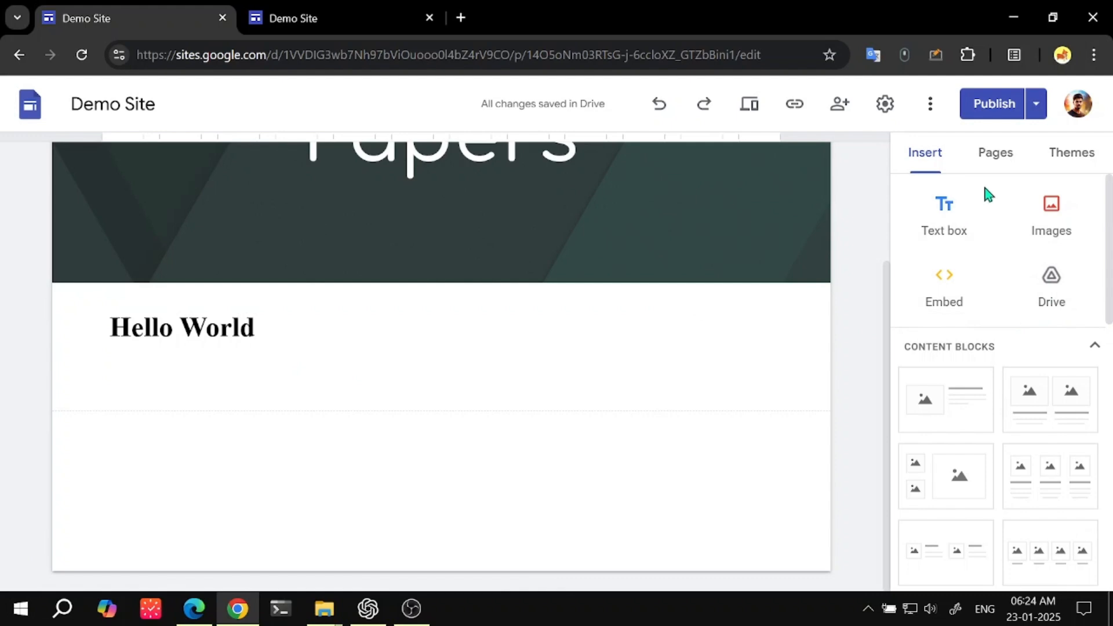
left_click(994, 154)
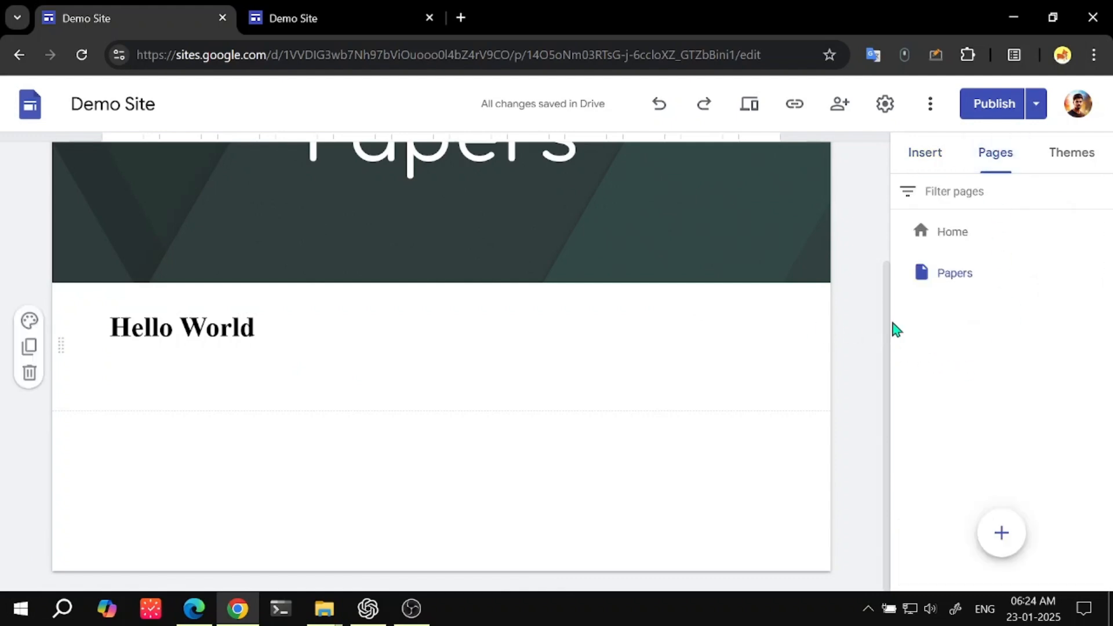
- Add a full page embed named new_page to the site
left_click(1000, 532)
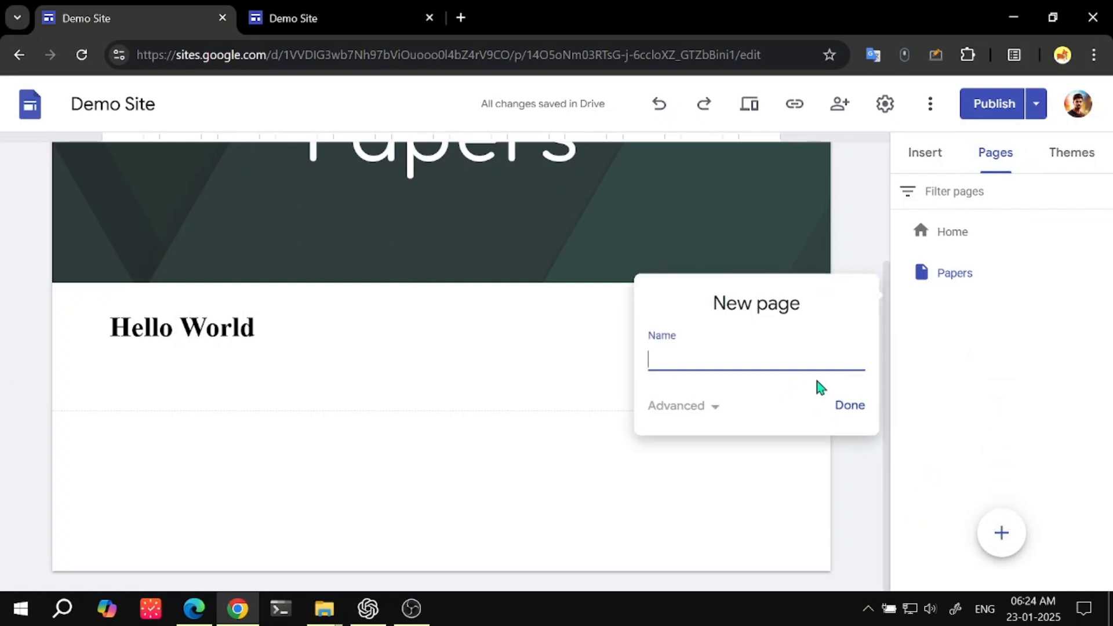
left_click(1016, 404)
mouse_move(999, 539)
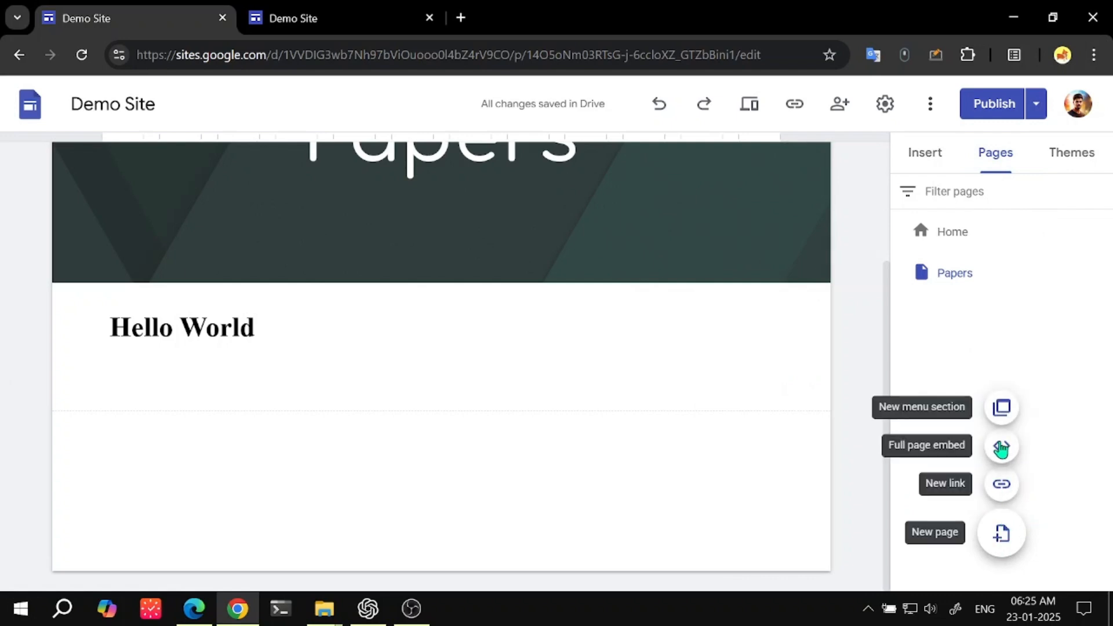
left_click(1001, 447)
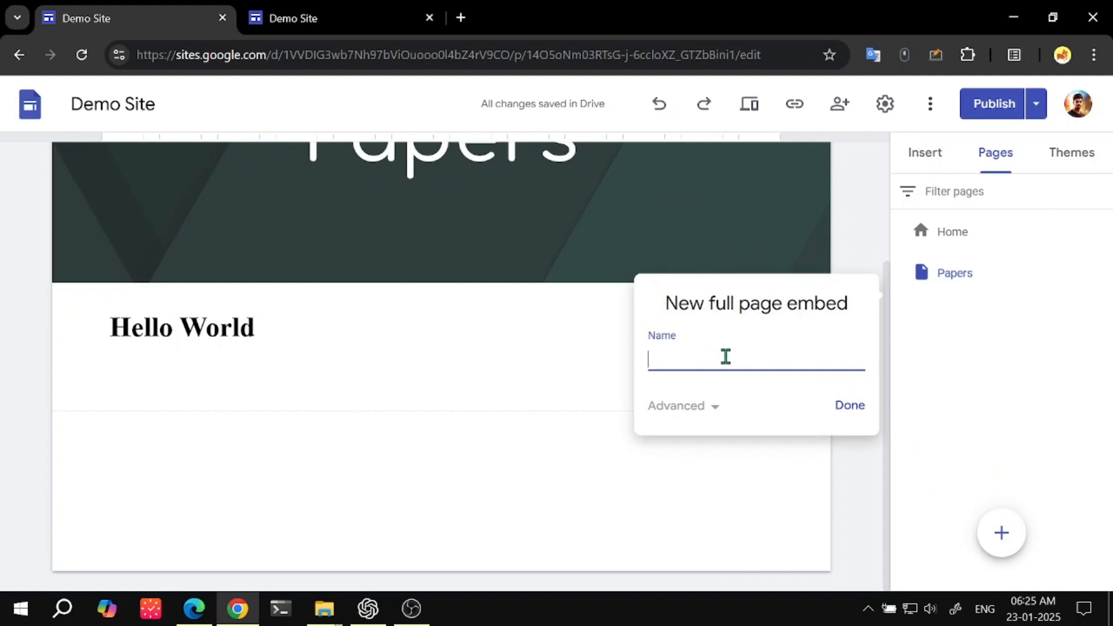
type("new_page")
key("Return")
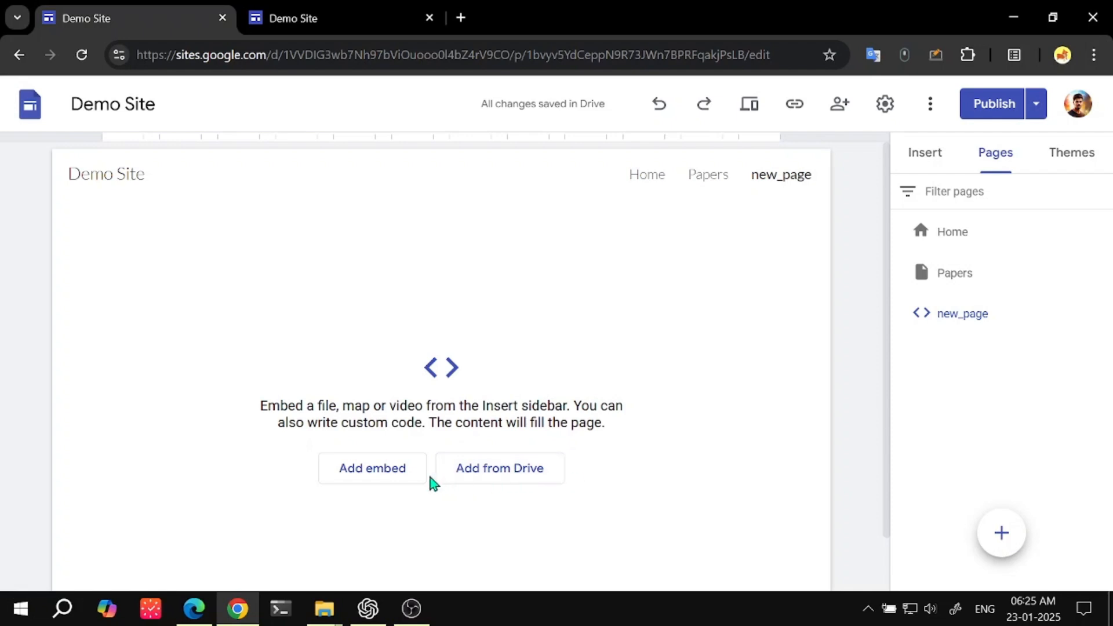
- Embed the HTML code <h1>This is my first web application using google sites</h1> on new_page
left_click(380, 479)
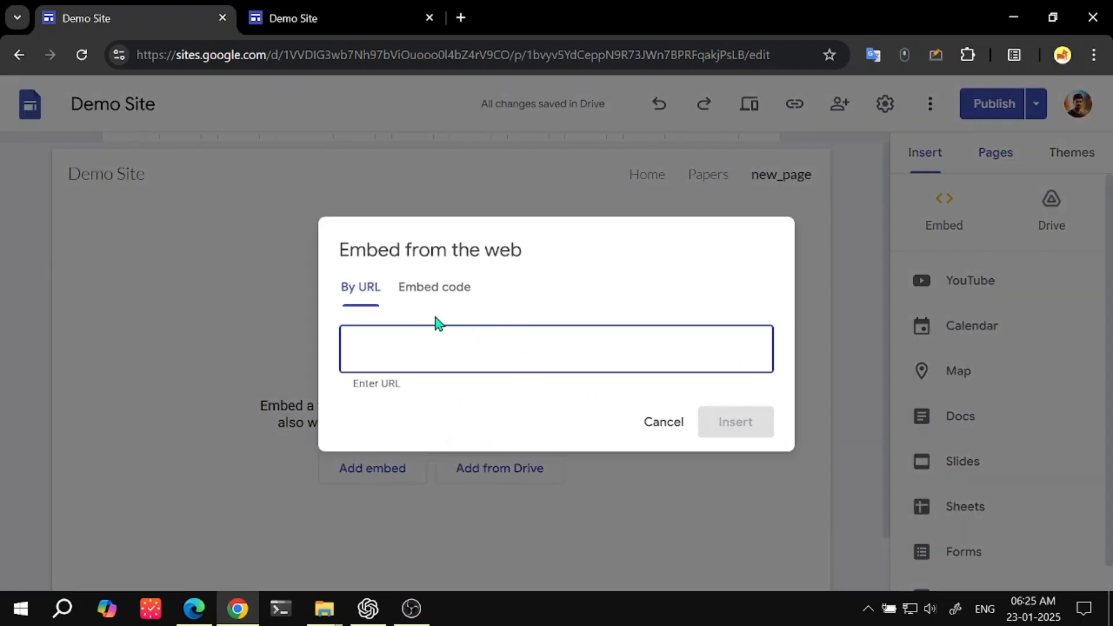
left_click(436, 290)
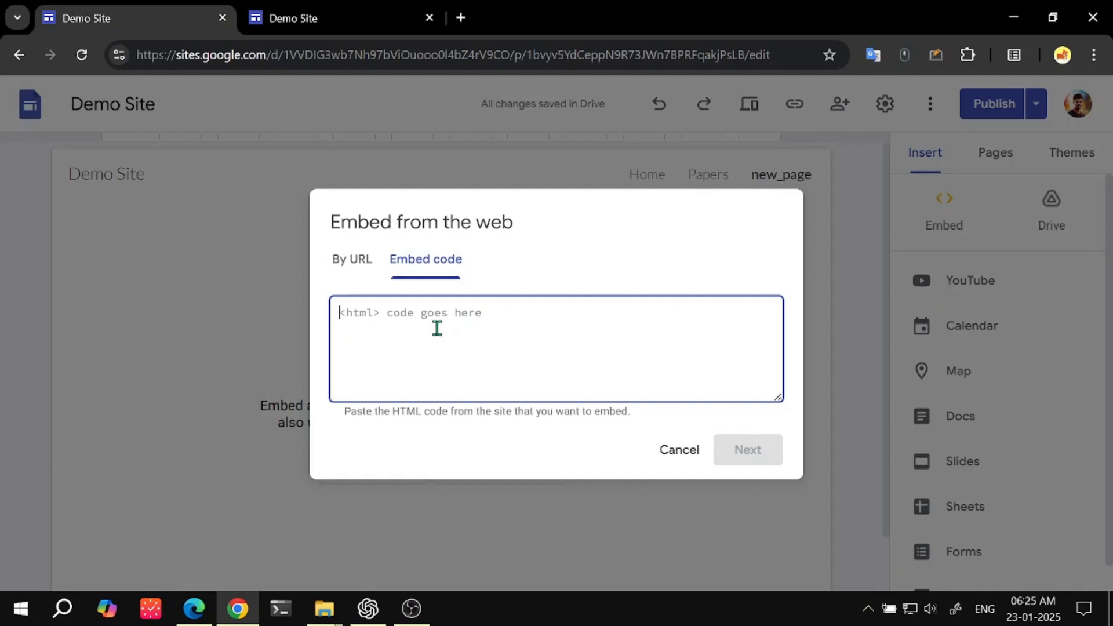
type("<h1>")
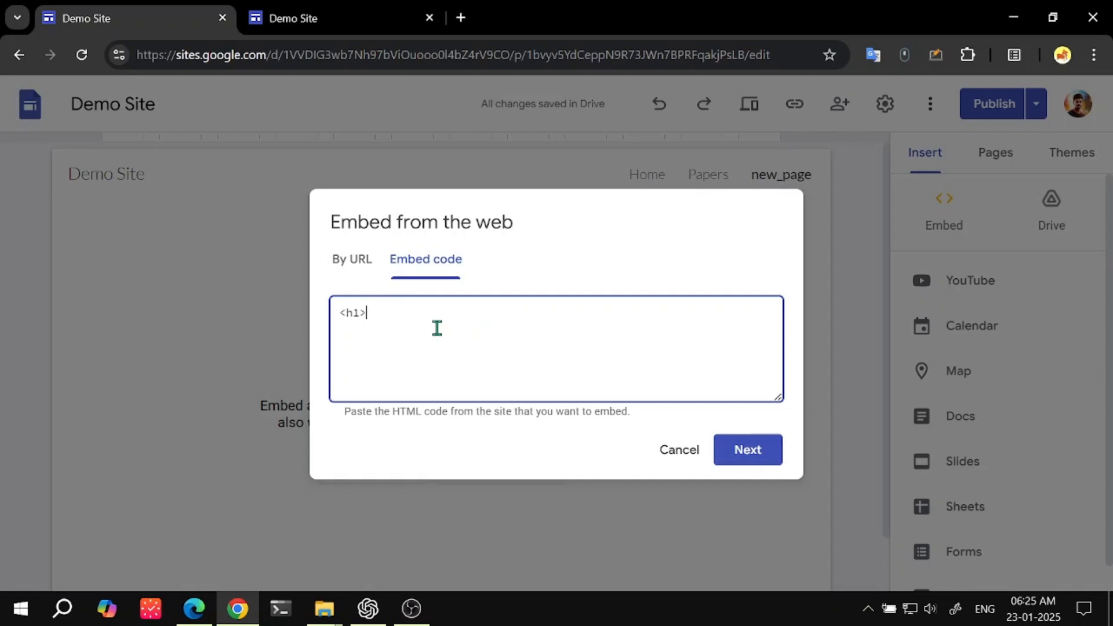
type("This is my")
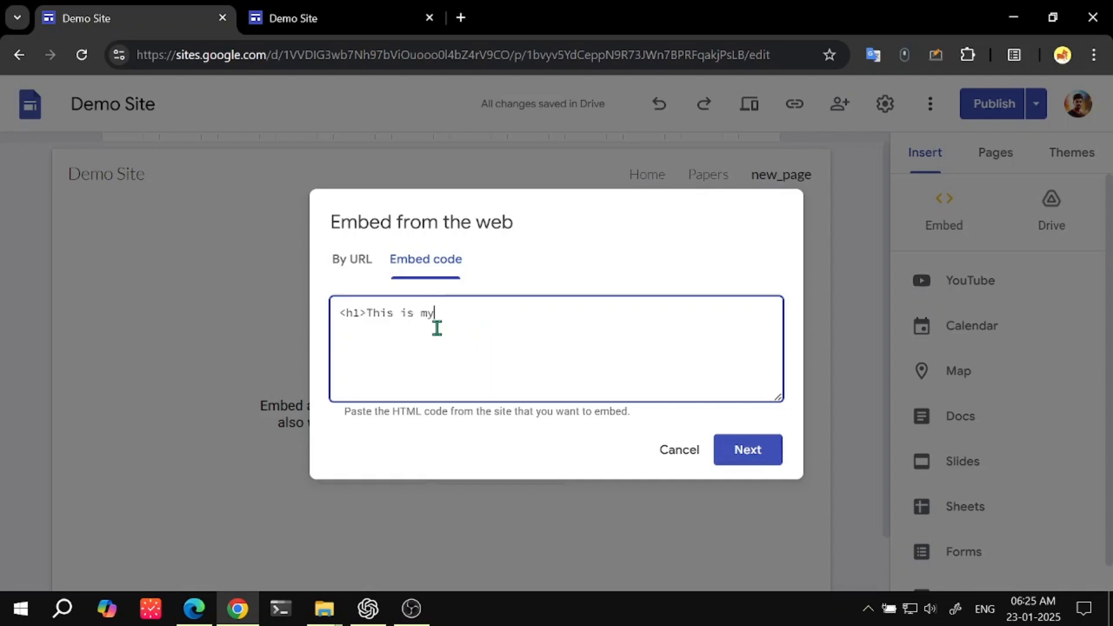
type(" first web appl")
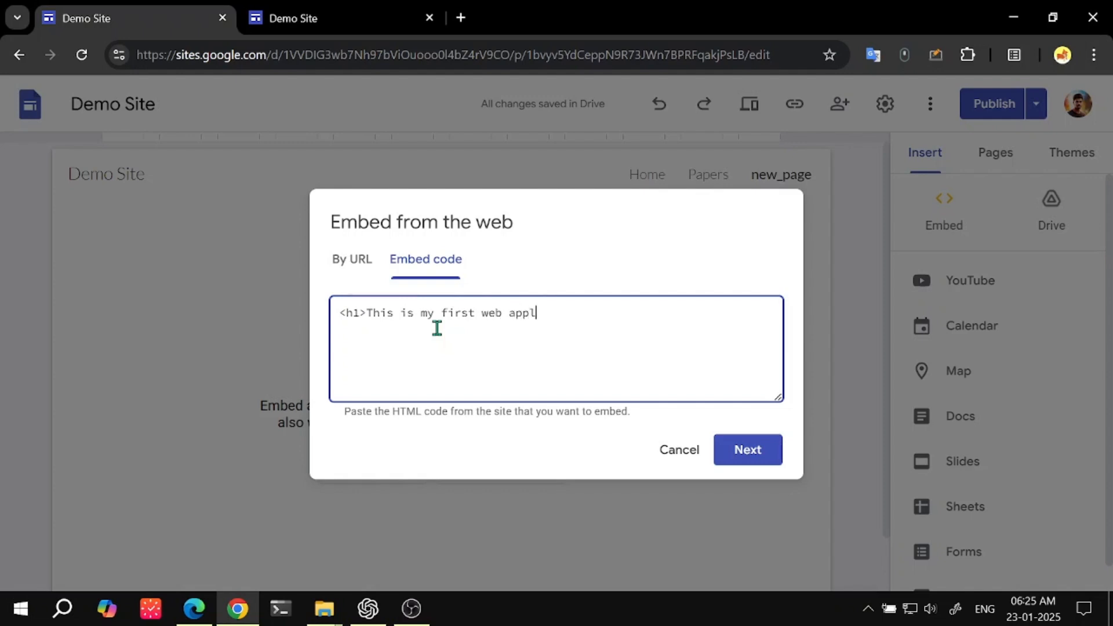
type("ica5tion")
key("BackSpace")
key("BackSpace")
key("BackSpace")
type("using google sites")
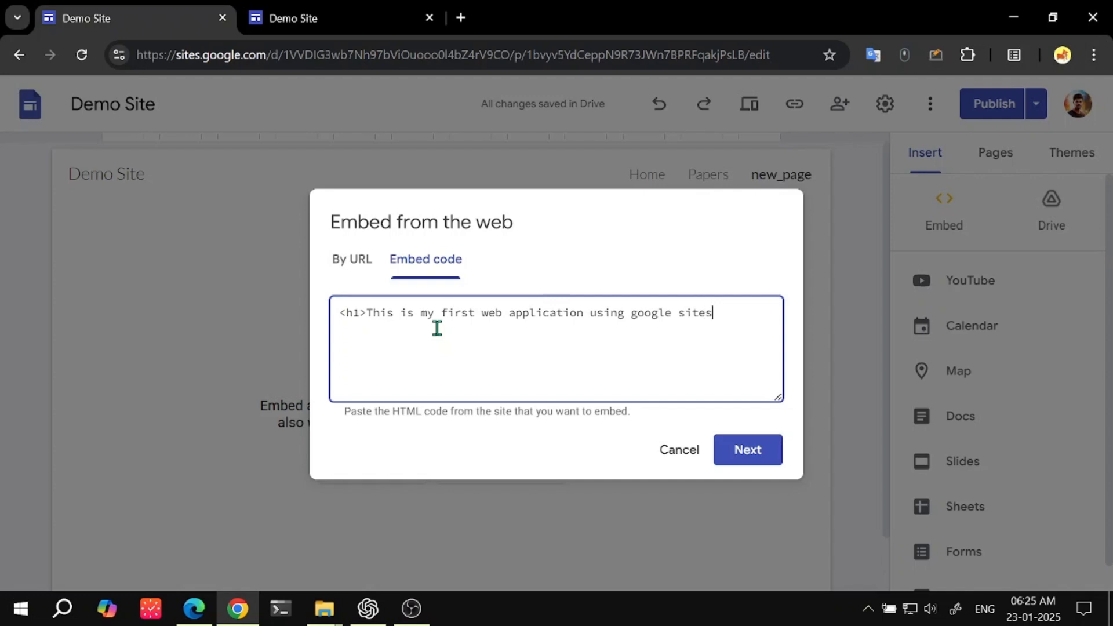
type("</h1>")
left_click(761, 457)
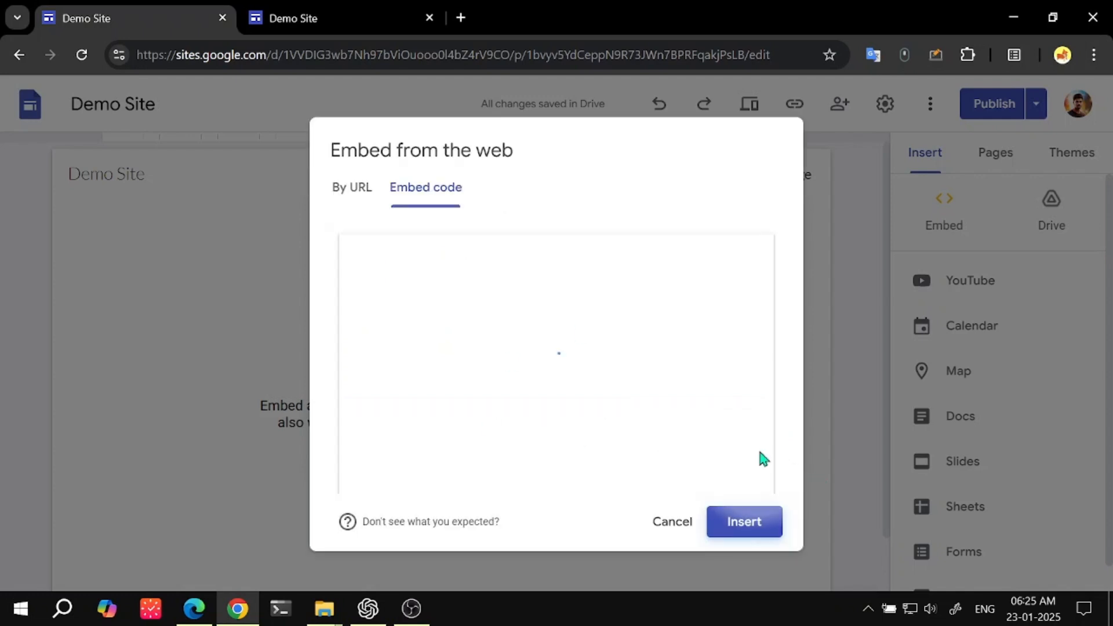
left_click(752, 518)
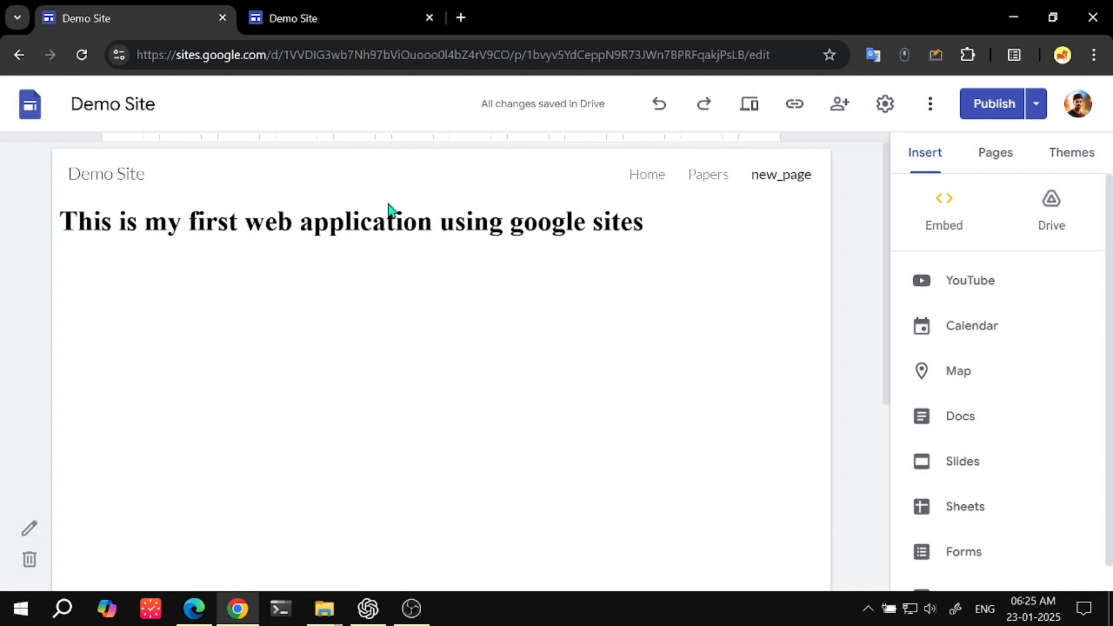
- Show the list of site pages and browse Home, Papers and new_page through the site navigation
left_click(1008, 168)
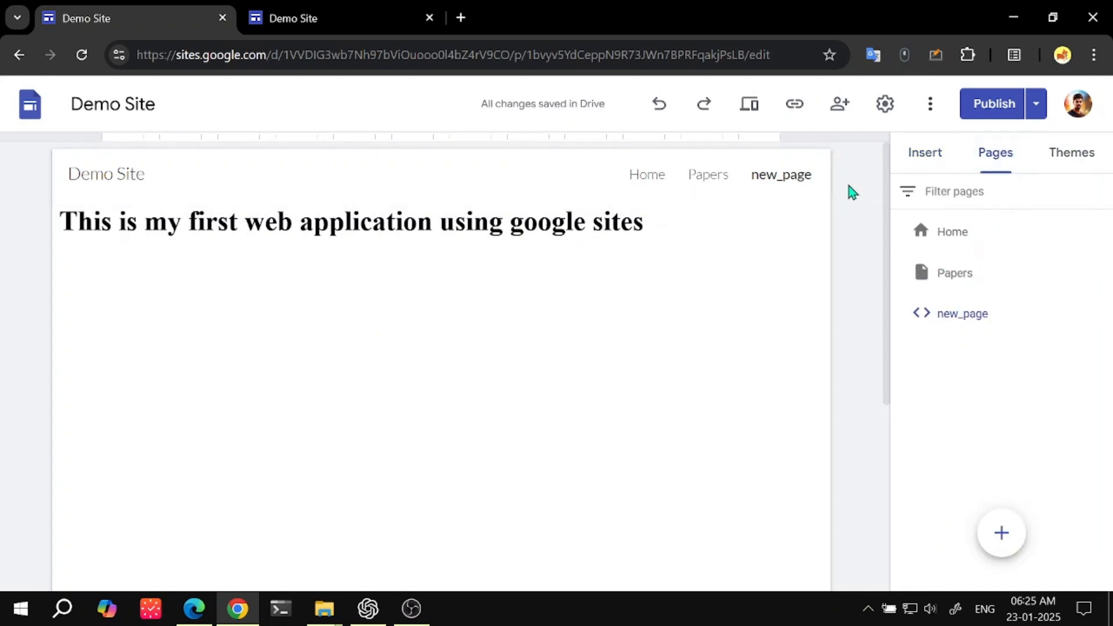
left_click(696, 179)
left_click(771, 179)
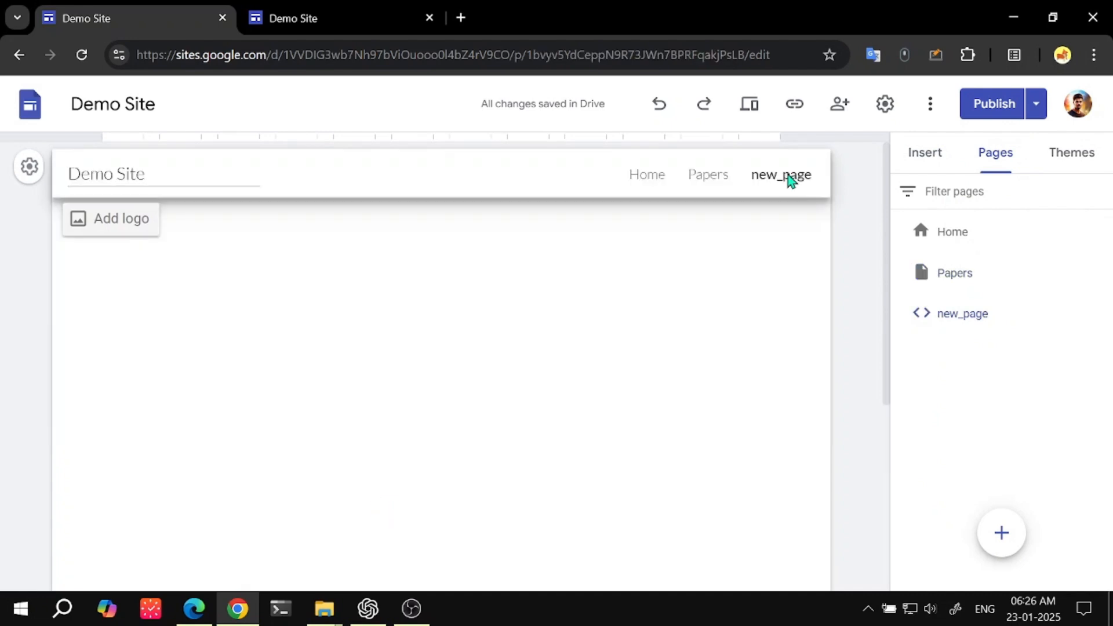
left_click(655, 180)
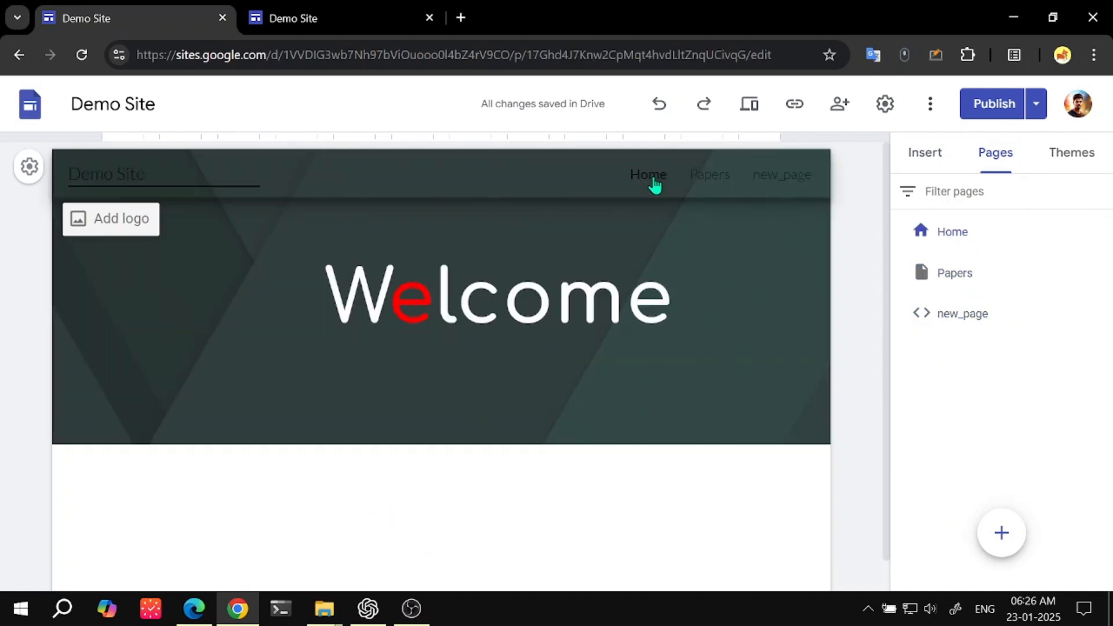
left_click(713, 185)
left_click(787, 176)
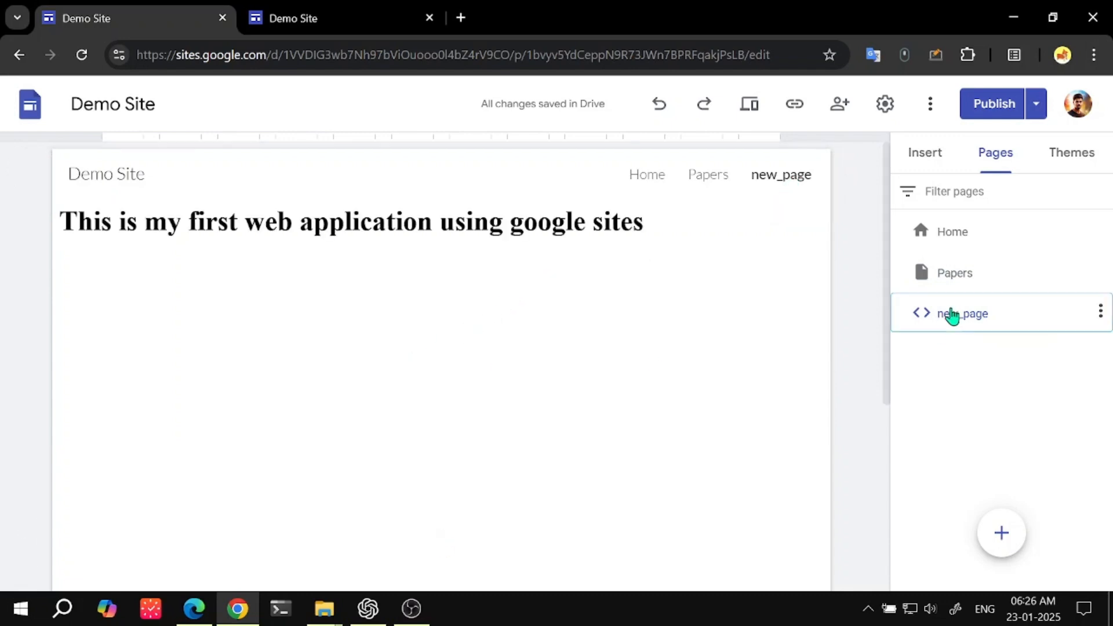
- View the page options available for new_page and close them without choosing any
double_click(951, 313)
right_click(951, 313)
key("Escape")
left_click(1100, 312)
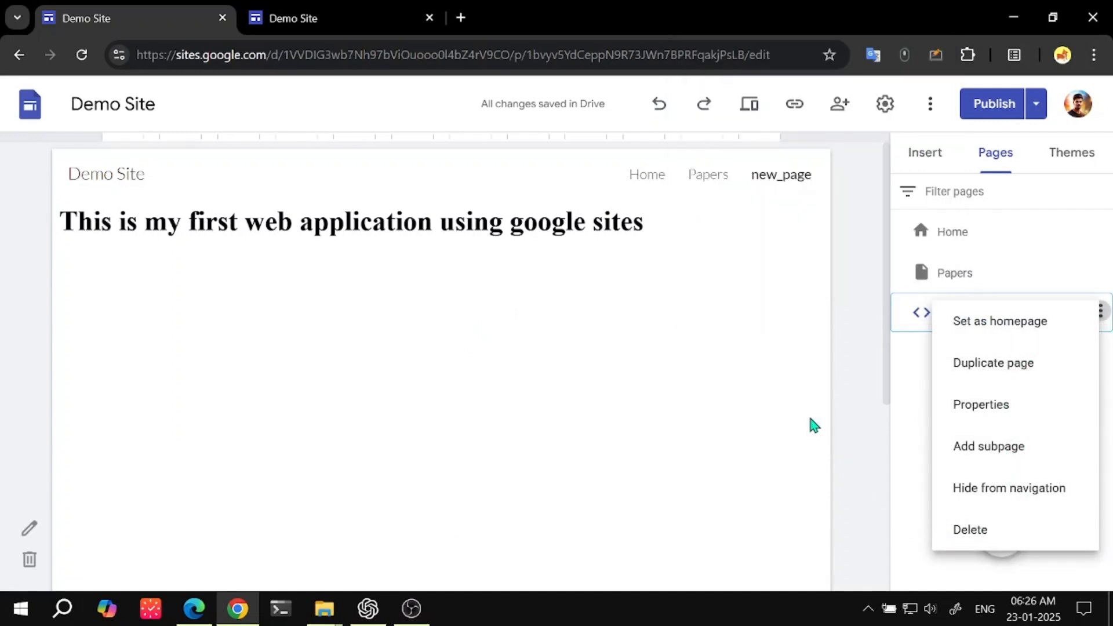
left_click(618, 373)
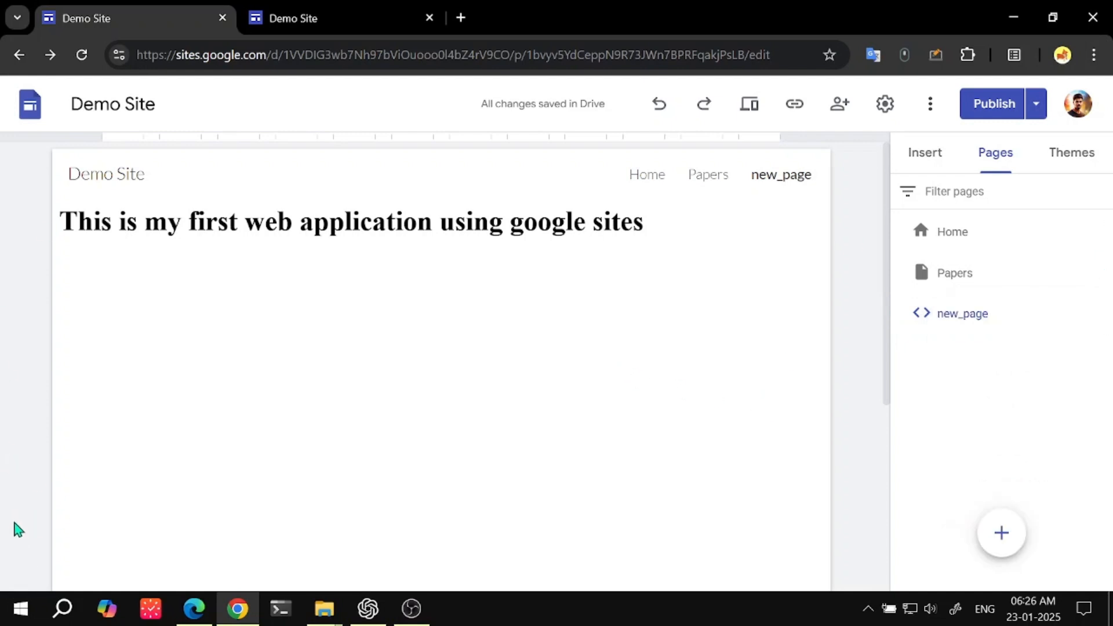
- Add a style block with h1{color:red;} to the embedded code on new_page and save it
left_click(29, 529)
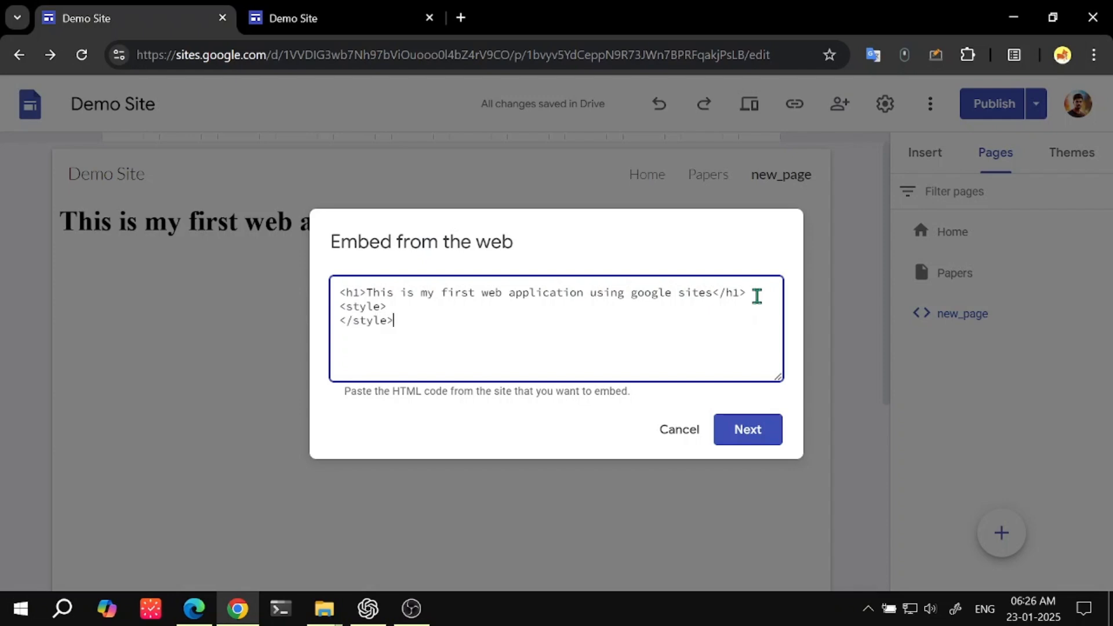
key("Return")
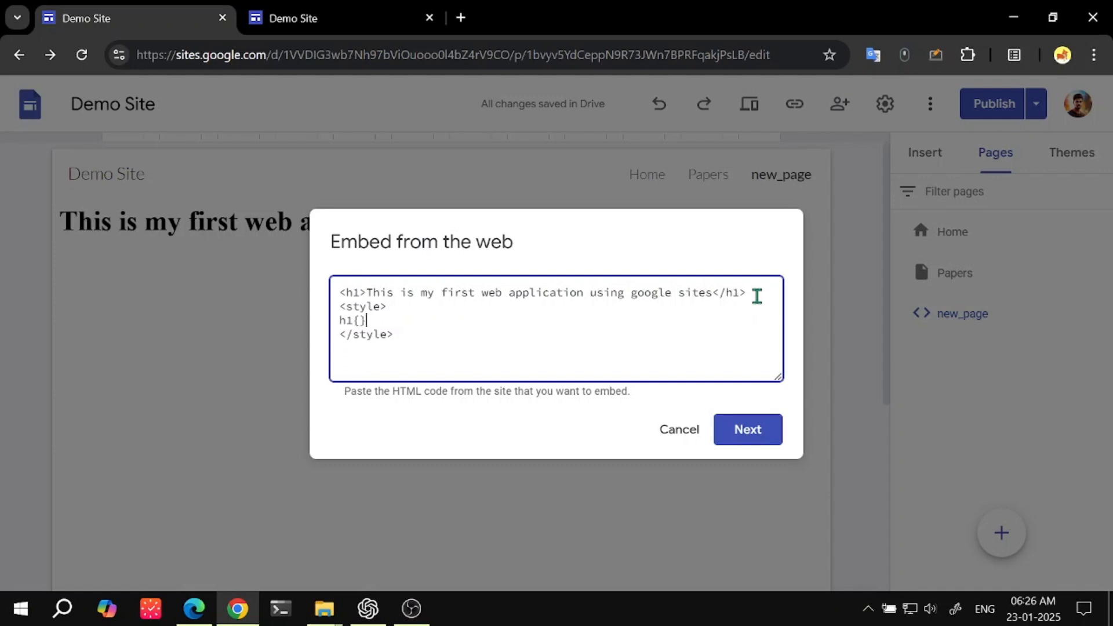
key("Return")
key("Return")
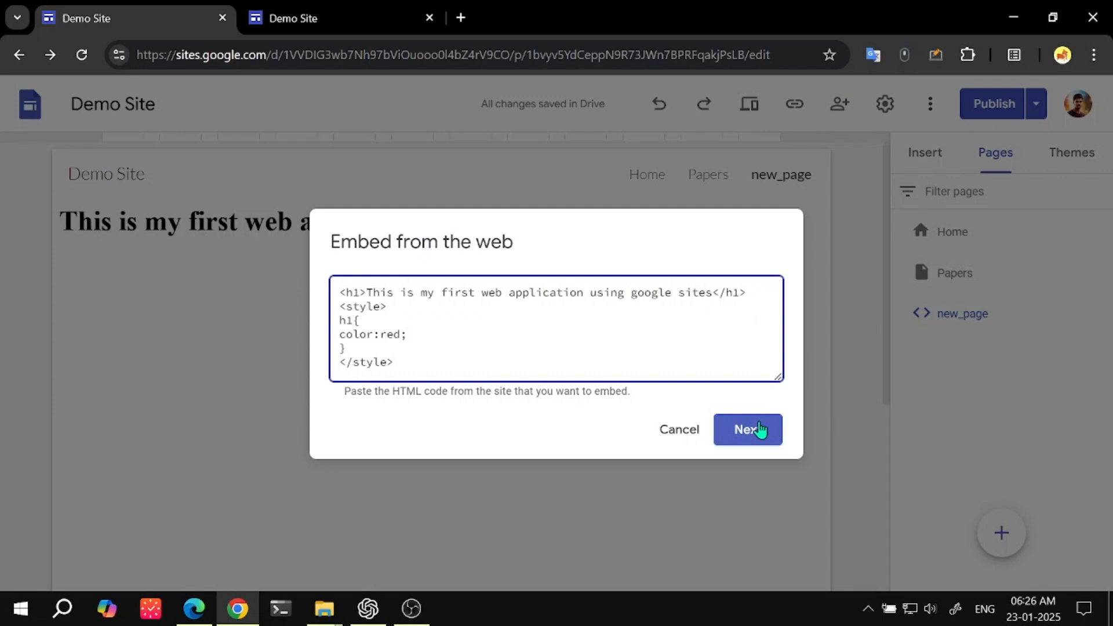
left_click(749, 429)
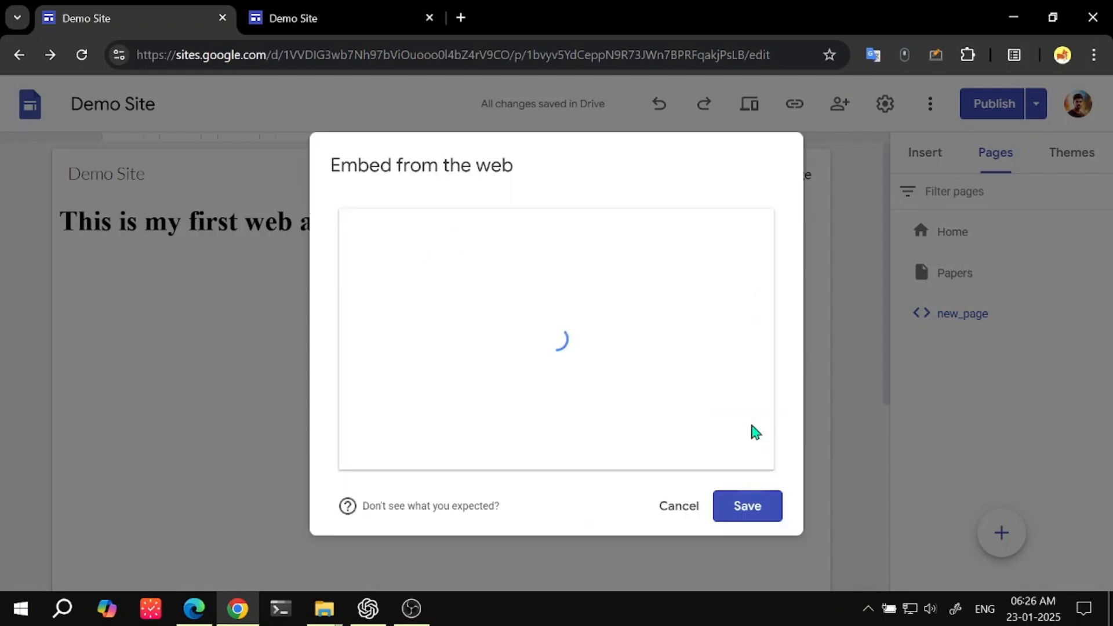
left_click(756, 510)
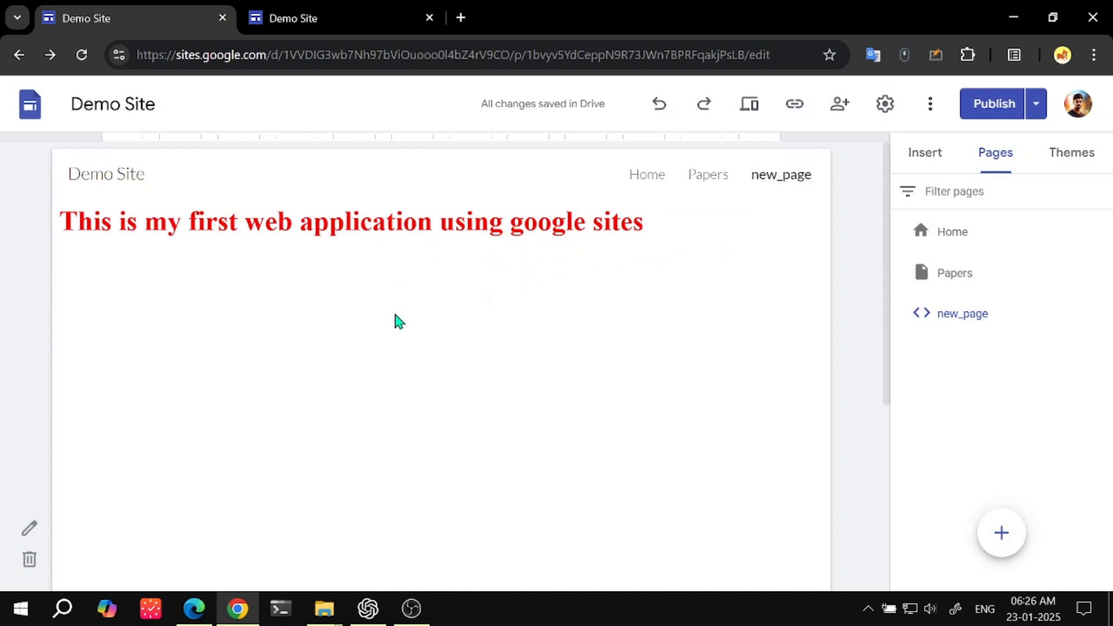
- Compare the navigation menus of the draft and the currently published site, and publish the changes
left_click(989, 110)
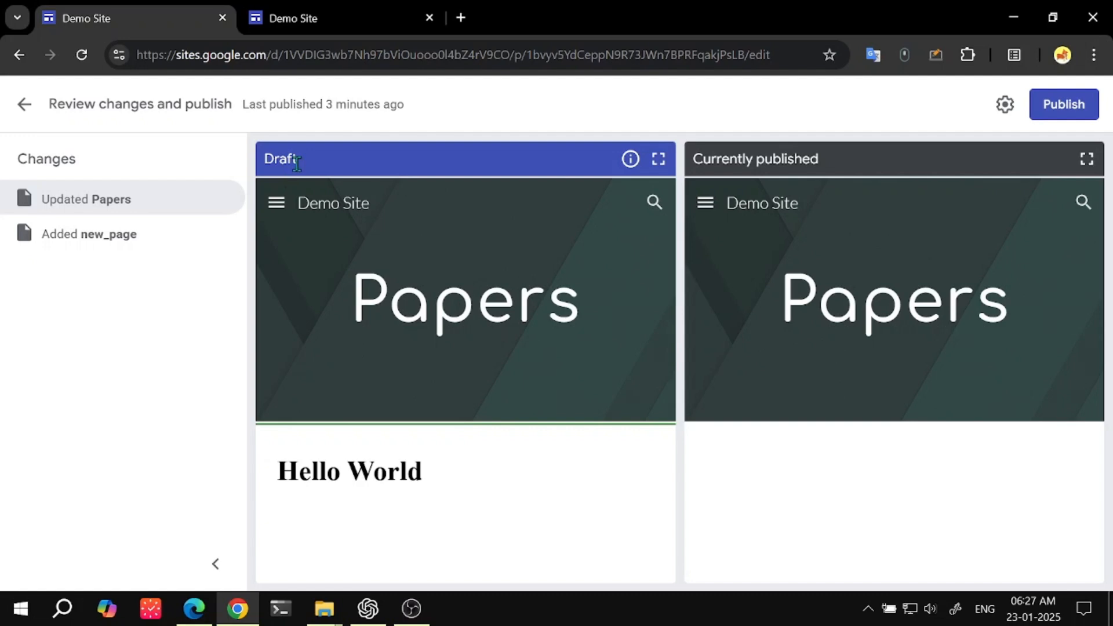
left_click(276, 202)
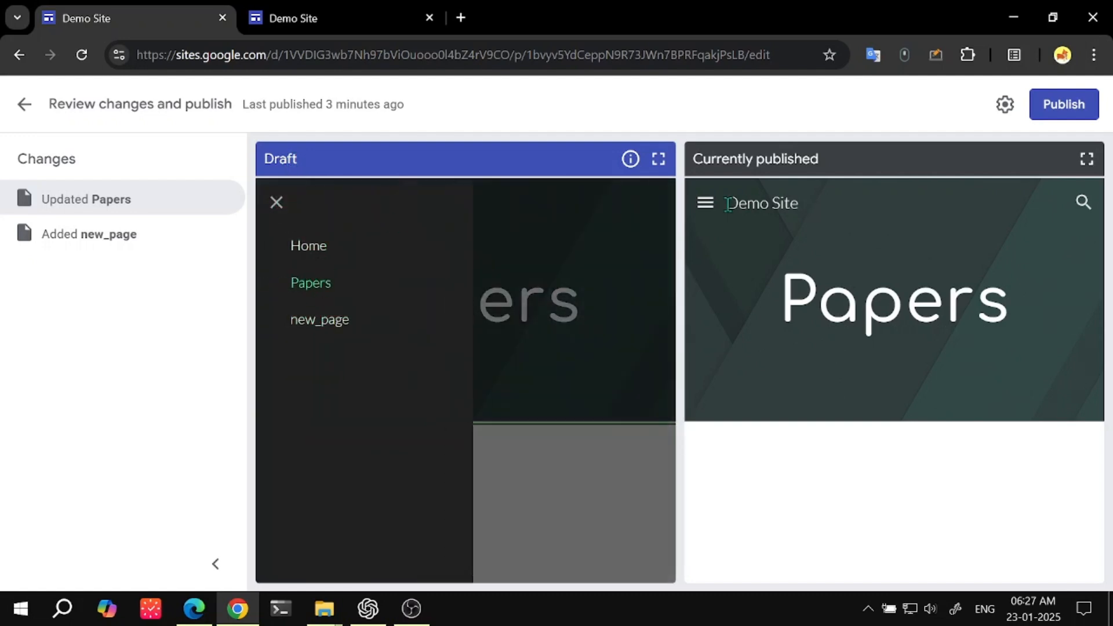
left_click(706, 206)
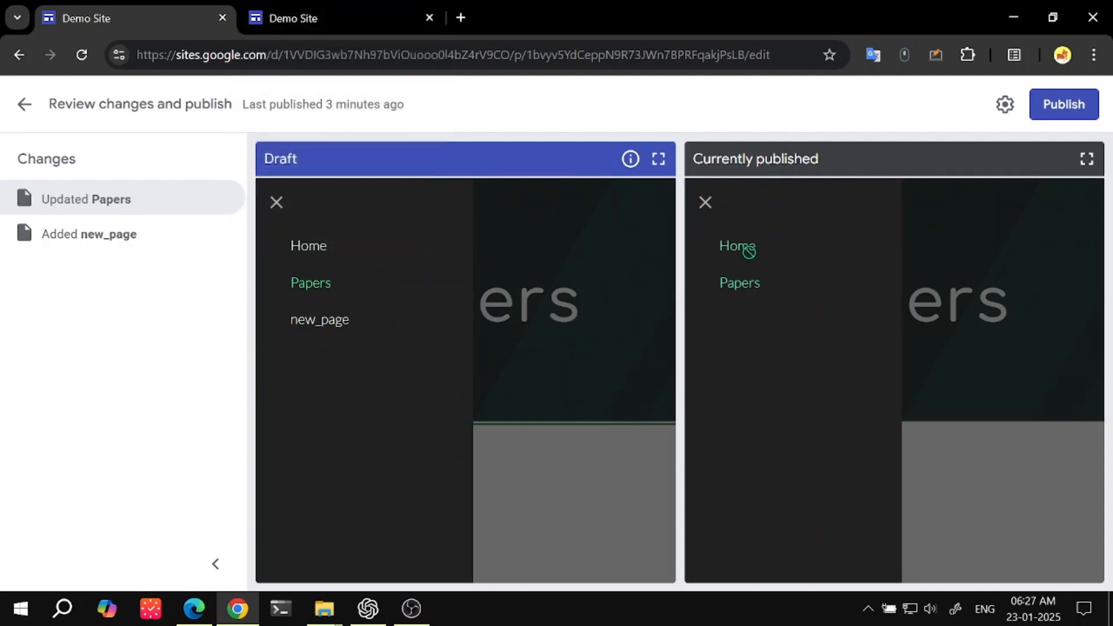
left_click(599, 263)
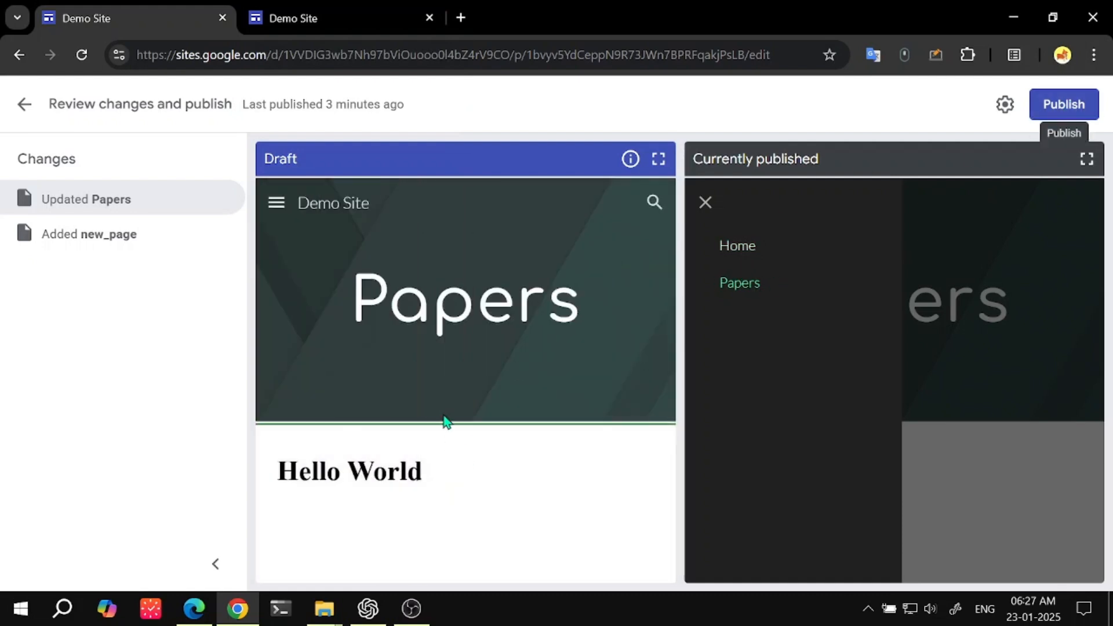
left_click(1063, 104)
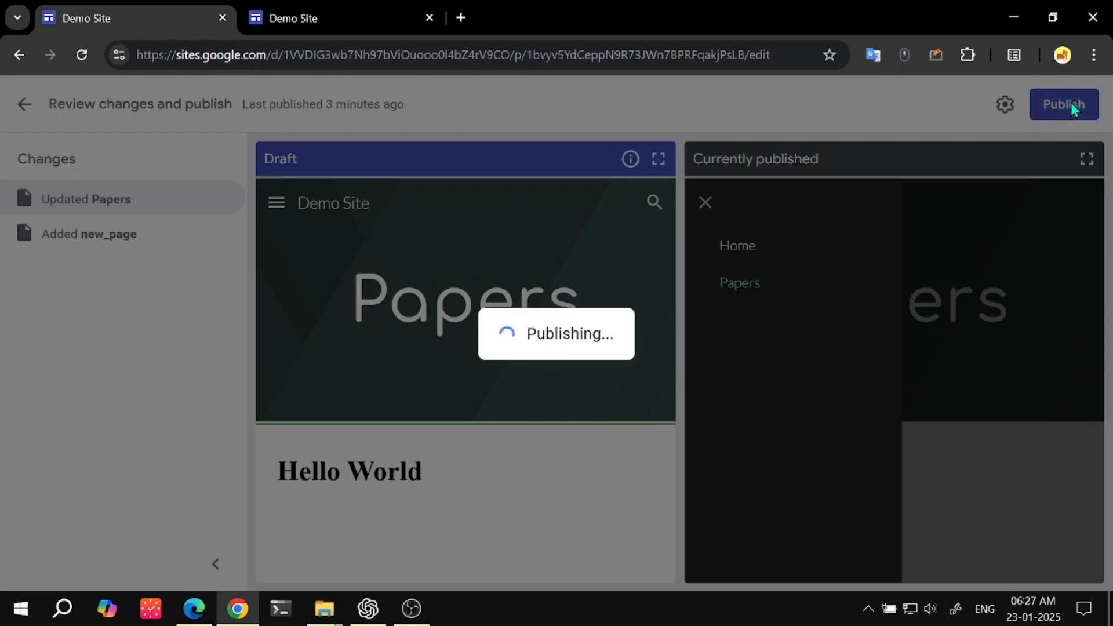
- Switch to the published site, reload it to load the update and view its Papers page
left_click(344, 8)
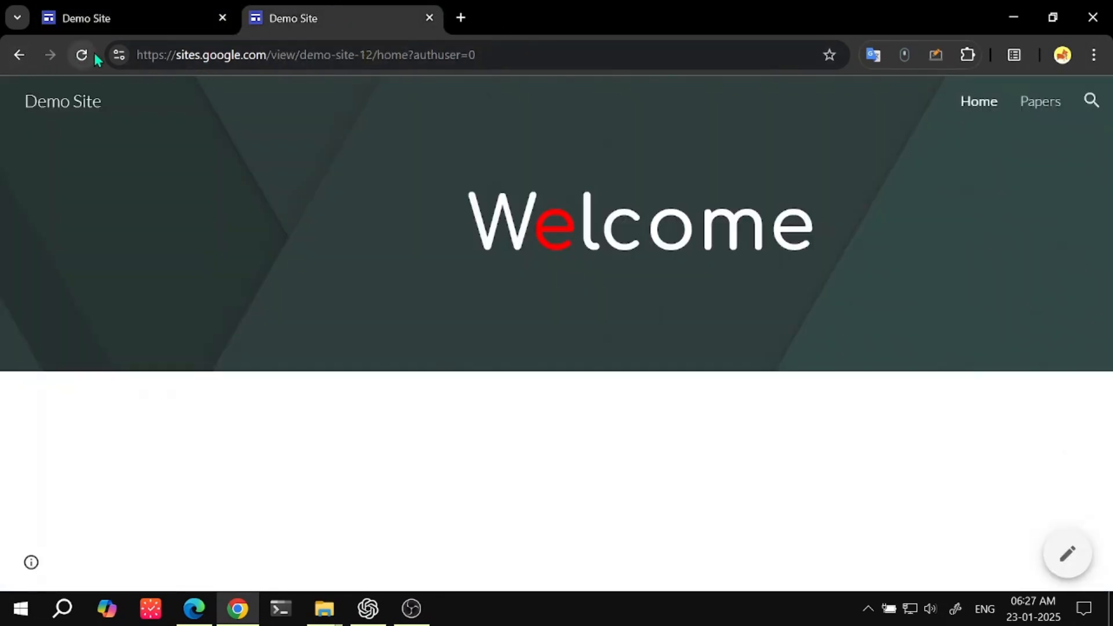
left_click(70, 12)
left_click(341, 11)
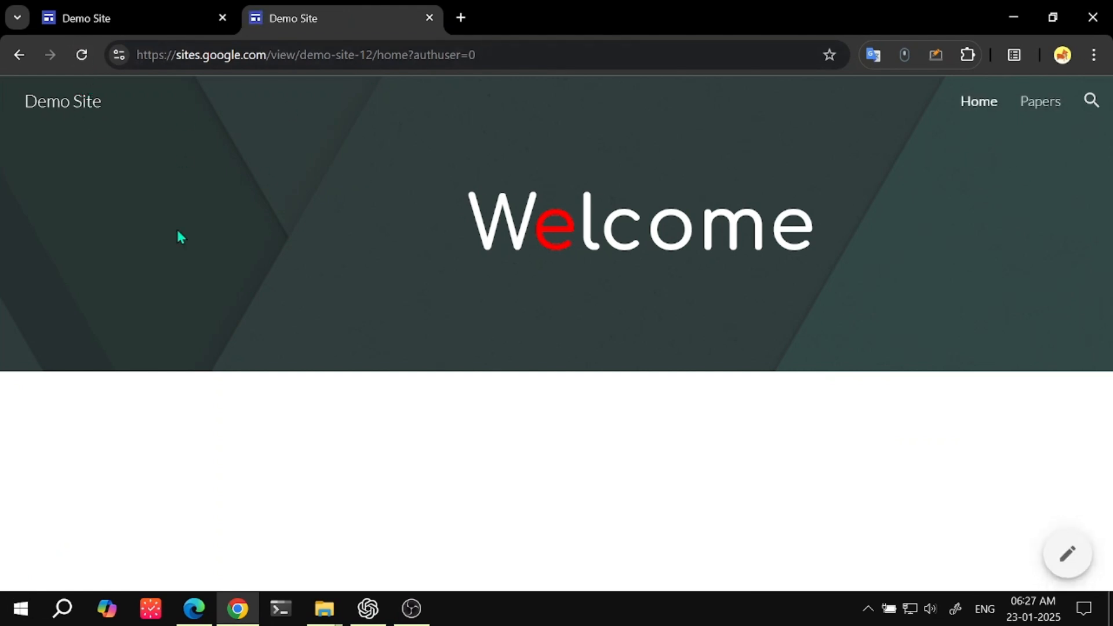
left_click(81, 55)
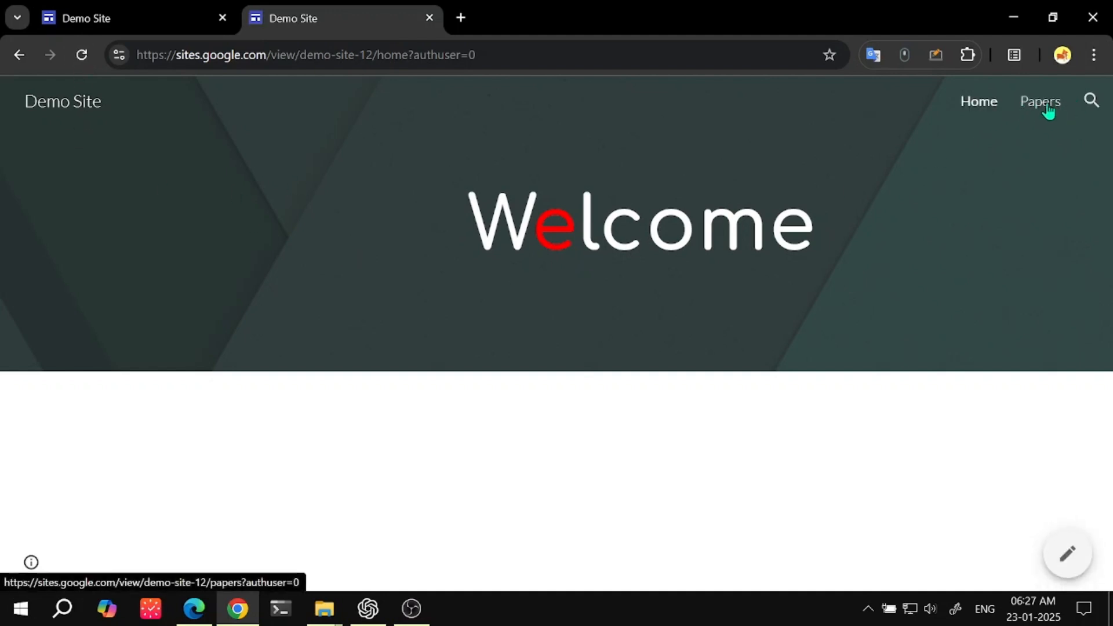
left_click(81, 56)
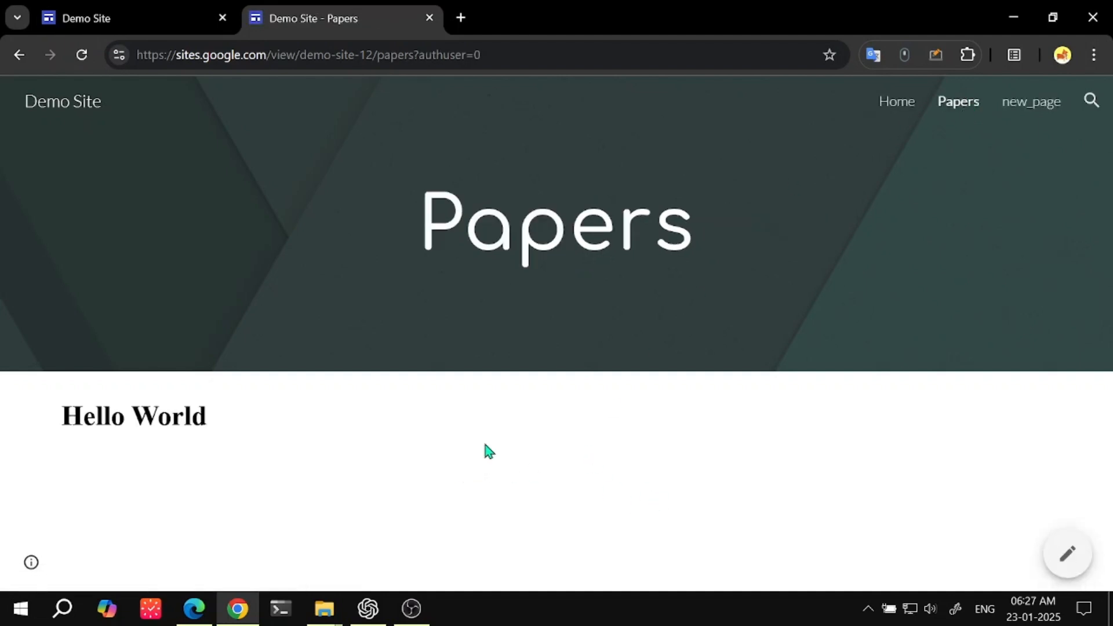
- Check the "Hello World" heading on Papers and the heading on new_page, and return to the site editor
left_click_drag(68, 412, 211, 412)
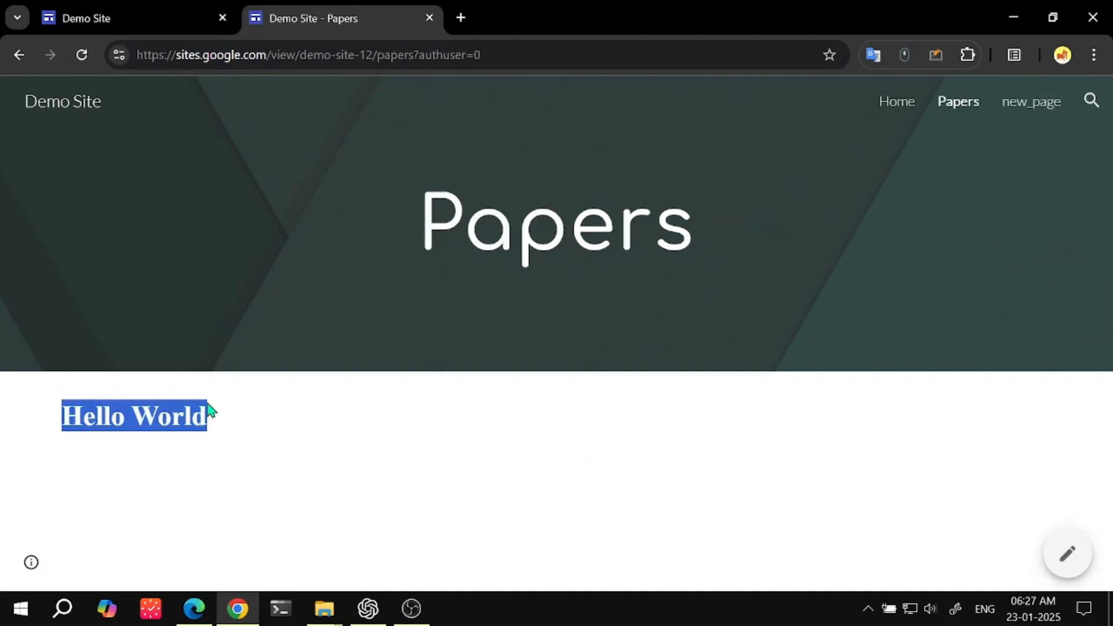
left_click(253, 425)
left_click(1033, 103)
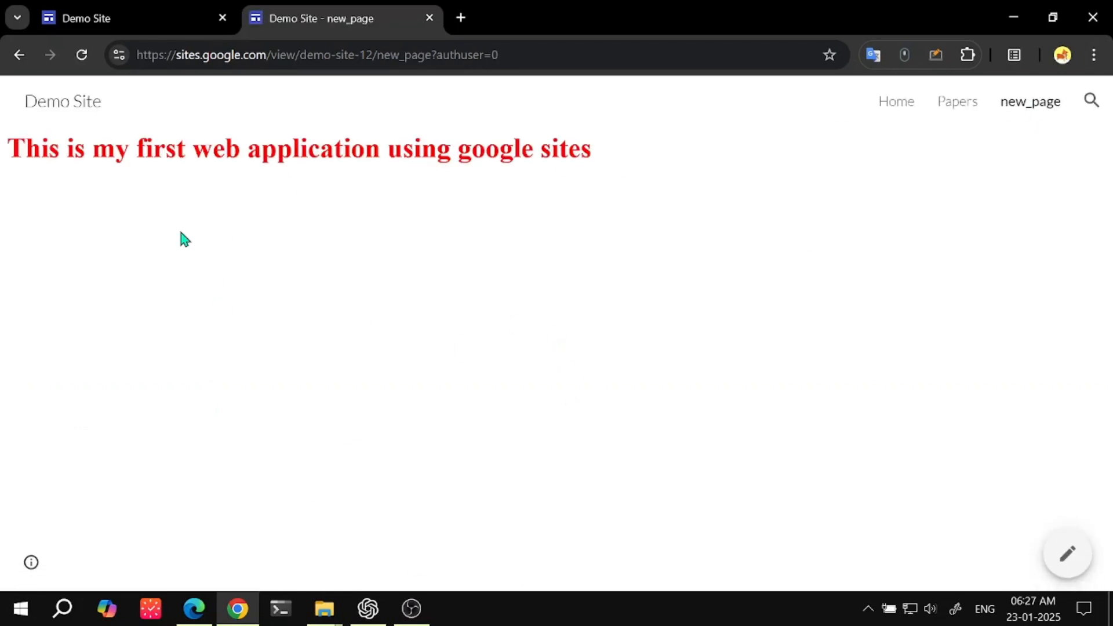
left_click_drag(17, 148, 629, 160)
left_click(541, 225)
left_click(137, 16)
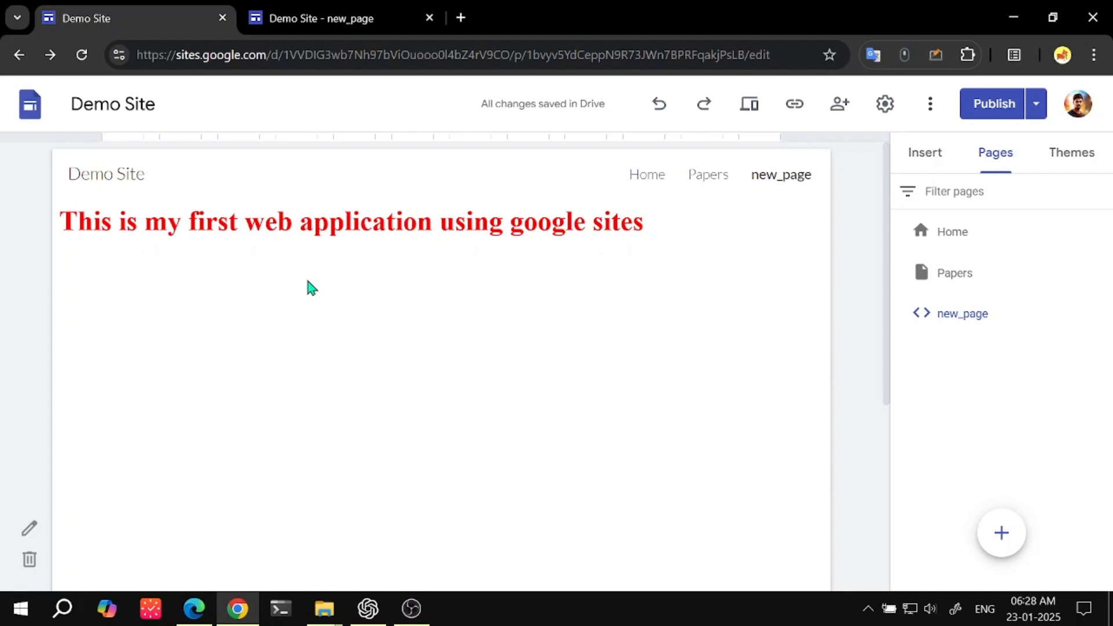
- Insert the Google Docs file "3 aurdinos code (1)" from My Drive into new_page
left_click(921, 156)
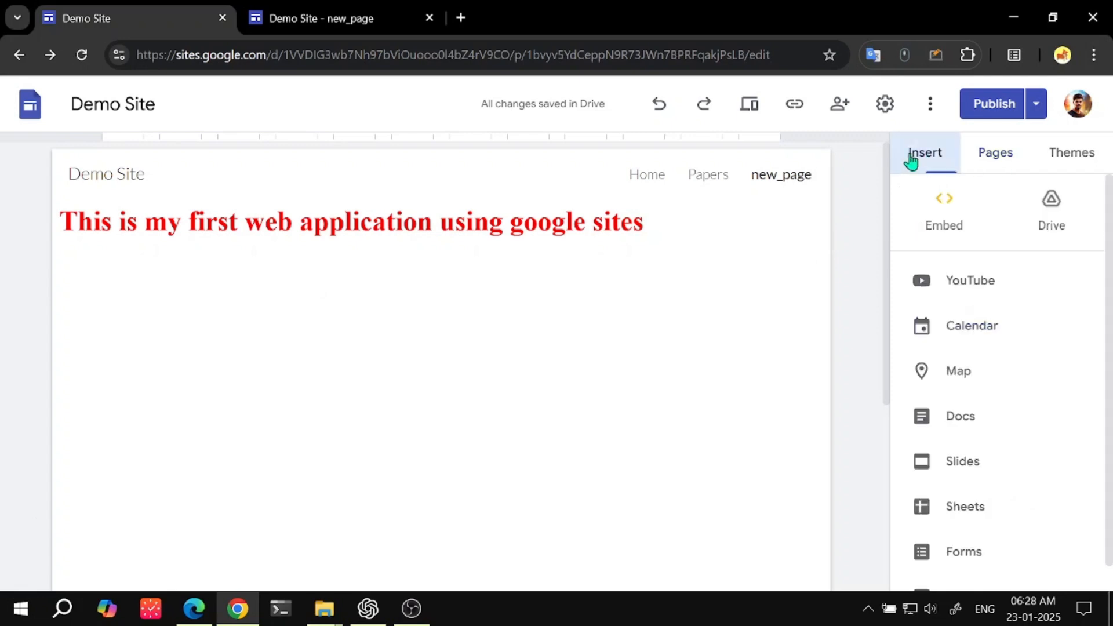
left_click(1054, 216)
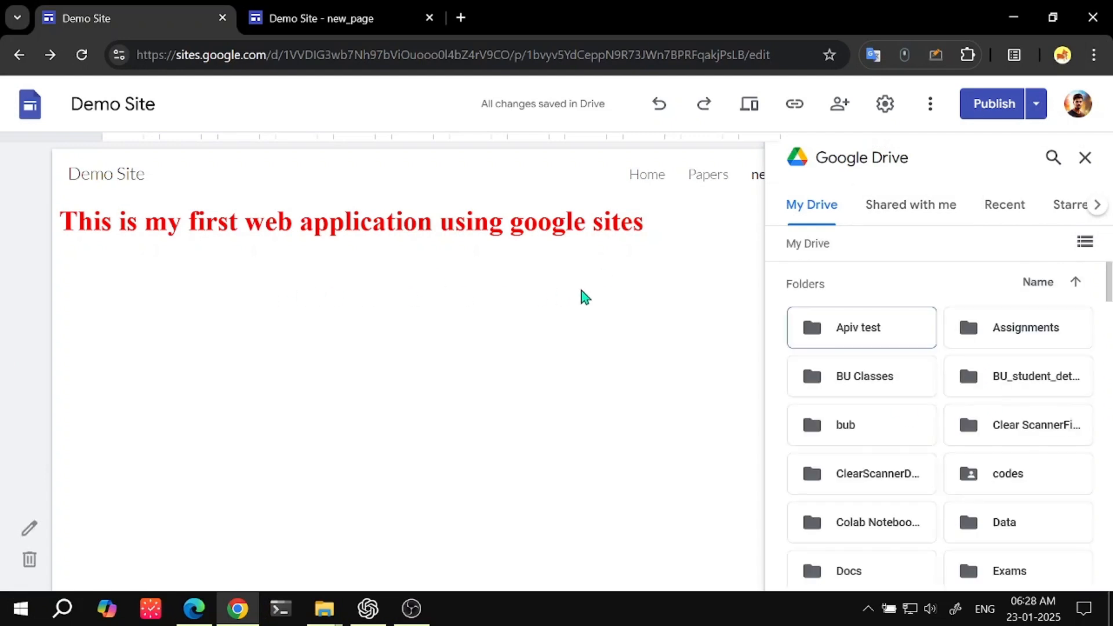
scroll(851, 401, "down", 12)
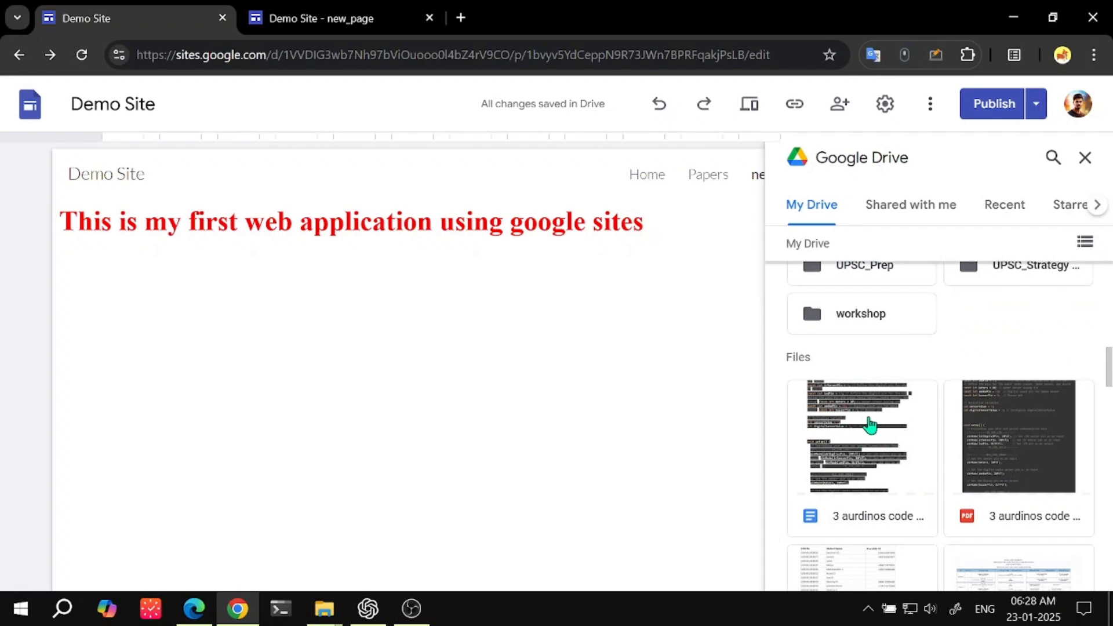
left_click(870, 425)
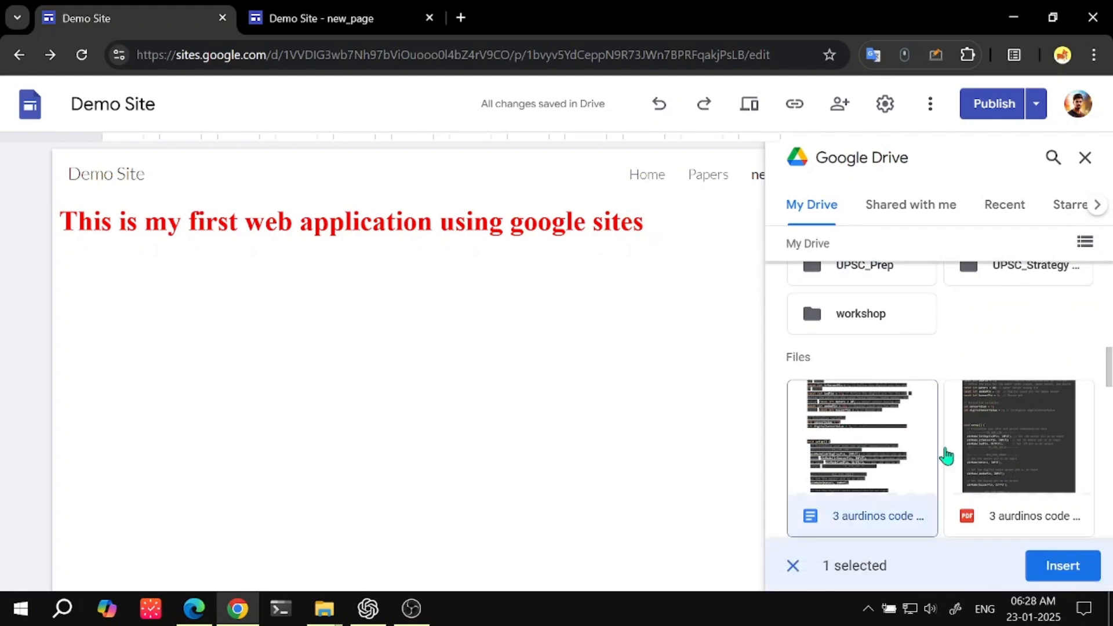
left_click(1058, 560)
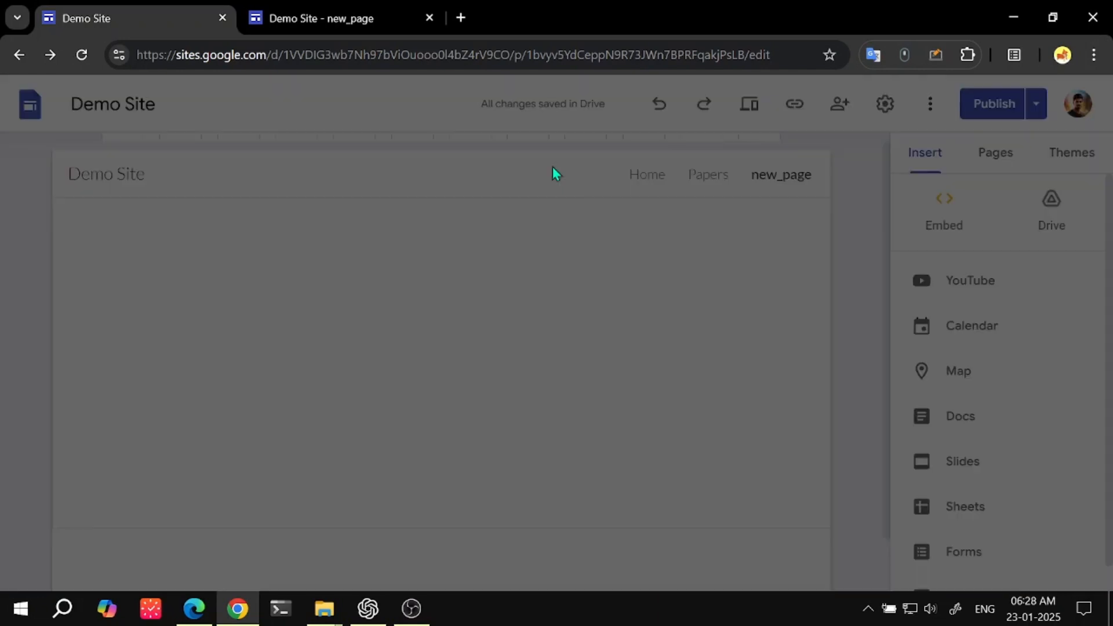
- Share the inserted file with anyone with the link as Viewer and check its embedded content on new_page
left_click(472, 380)
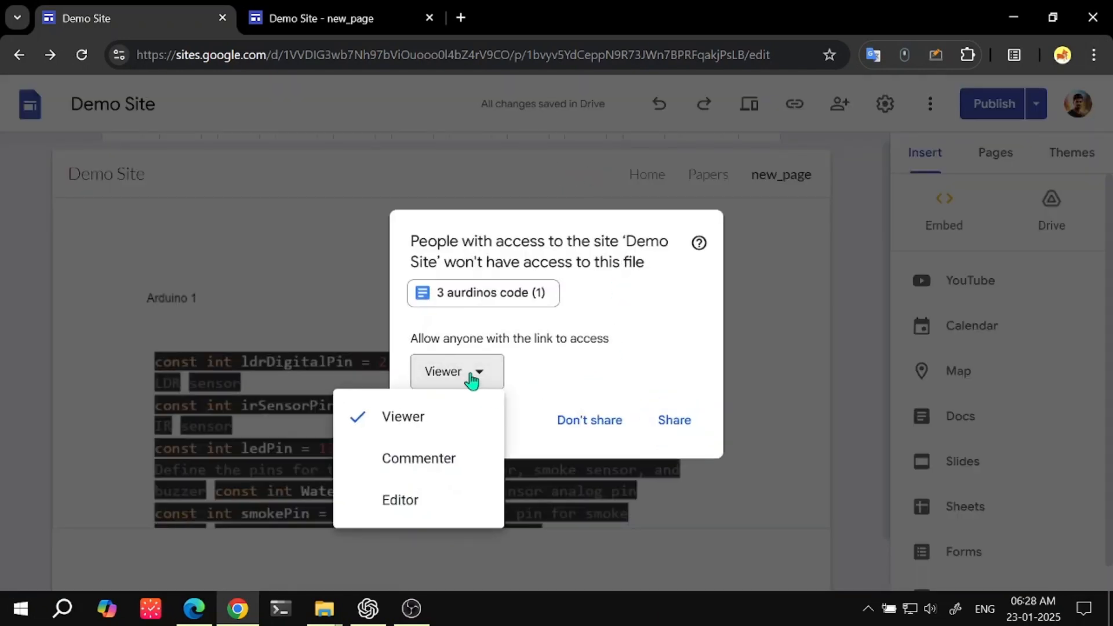
left_click(472, 374)
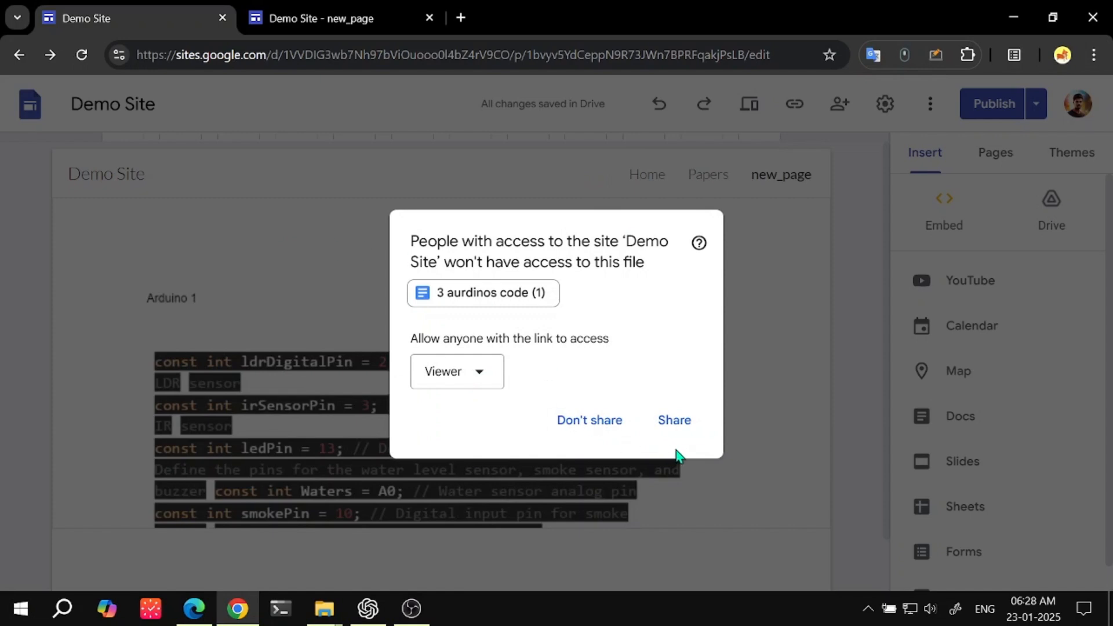
left_click(674, 420)
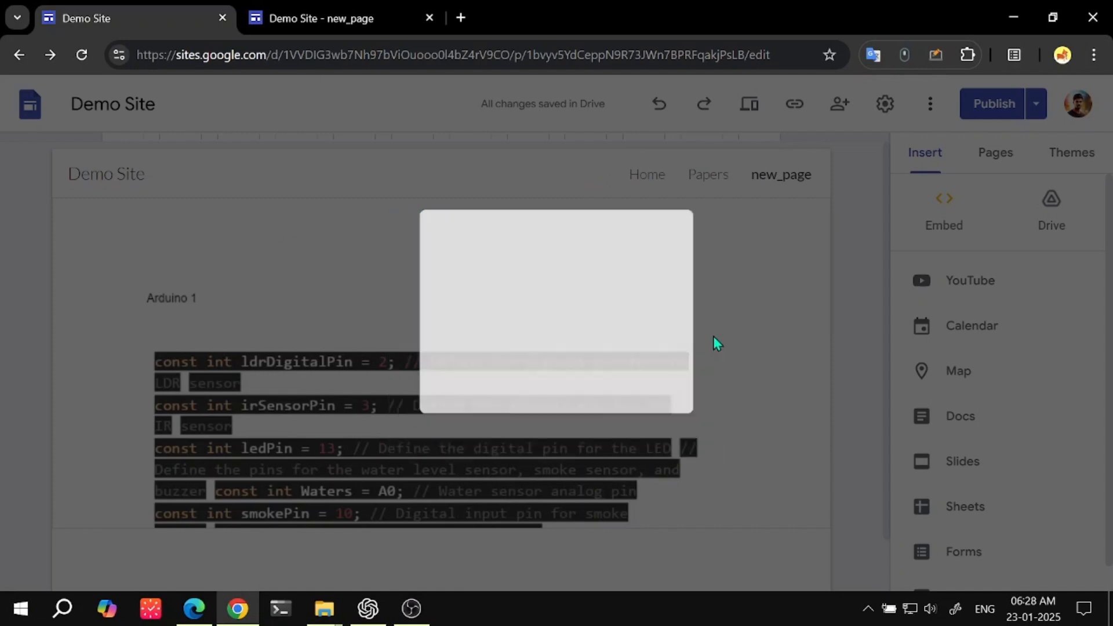
scroll(372, 370, "down", 1)
scroll(412, 374, "up", 1)
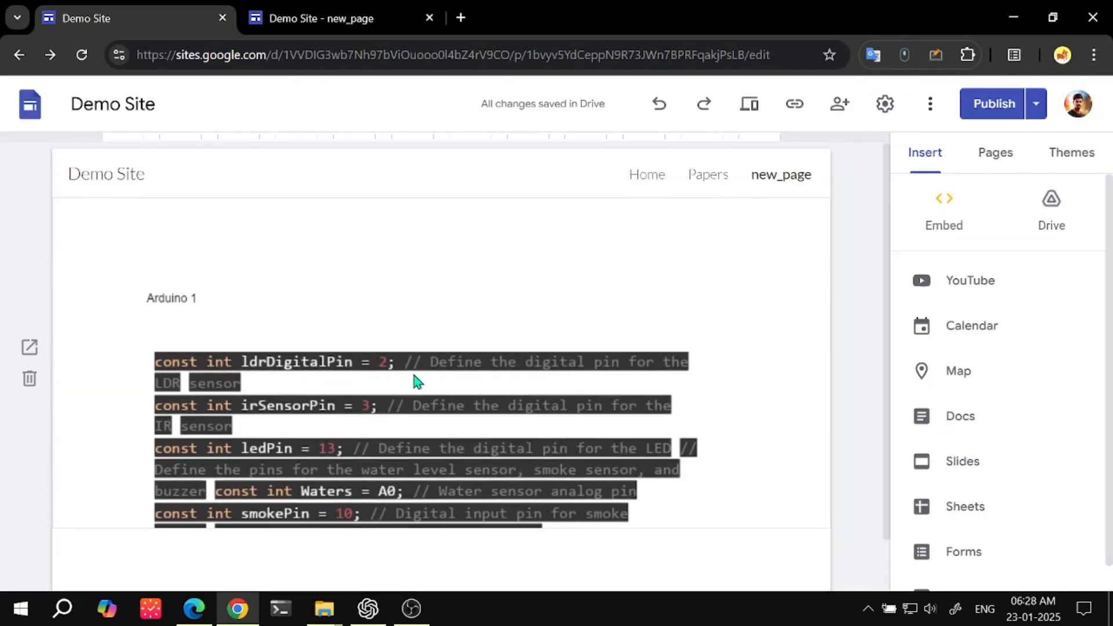
scroll(355, 371, "down", 1)
scroll(492, 305, "up", 1)
- Publish the updated new_page, switch to the published site and reload it to load the update
left_click(993, 104)
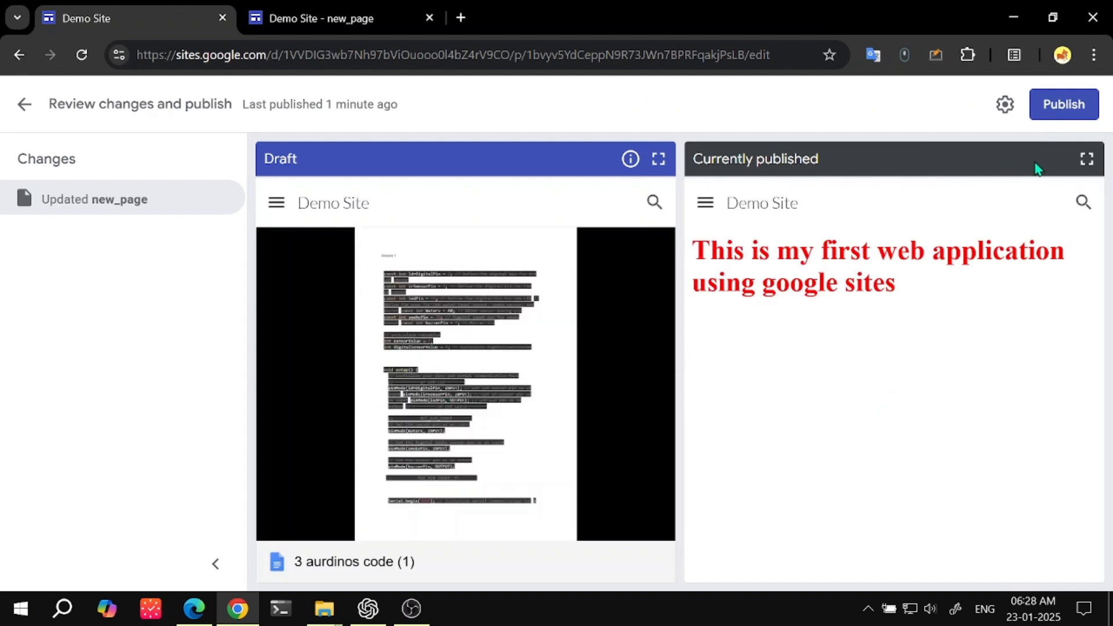
left_click(1062, 104)
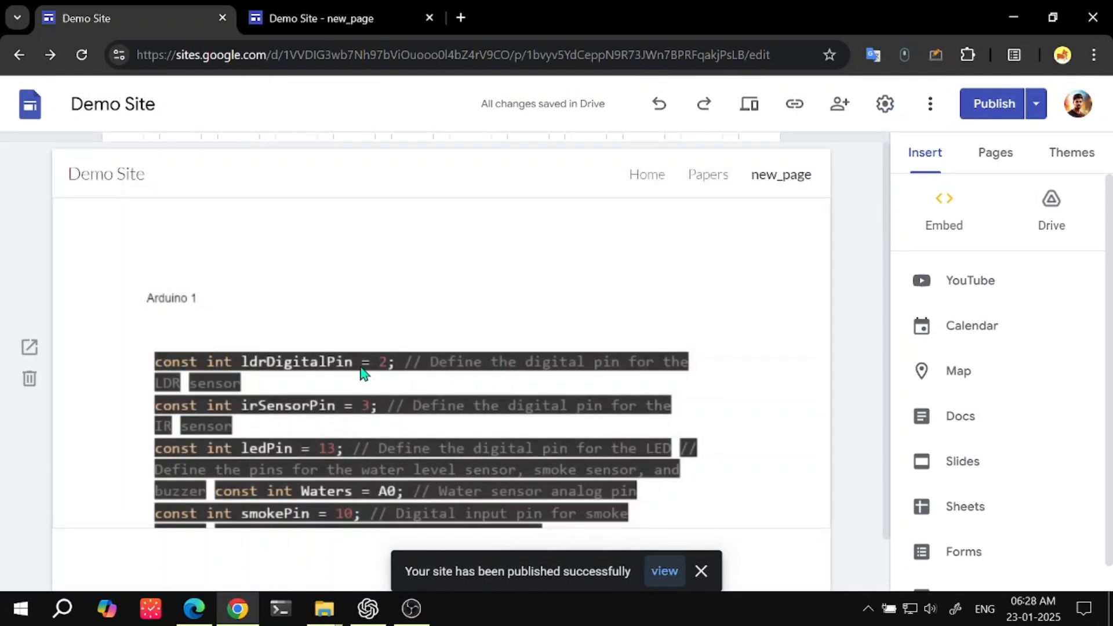
left_click(355, 15)
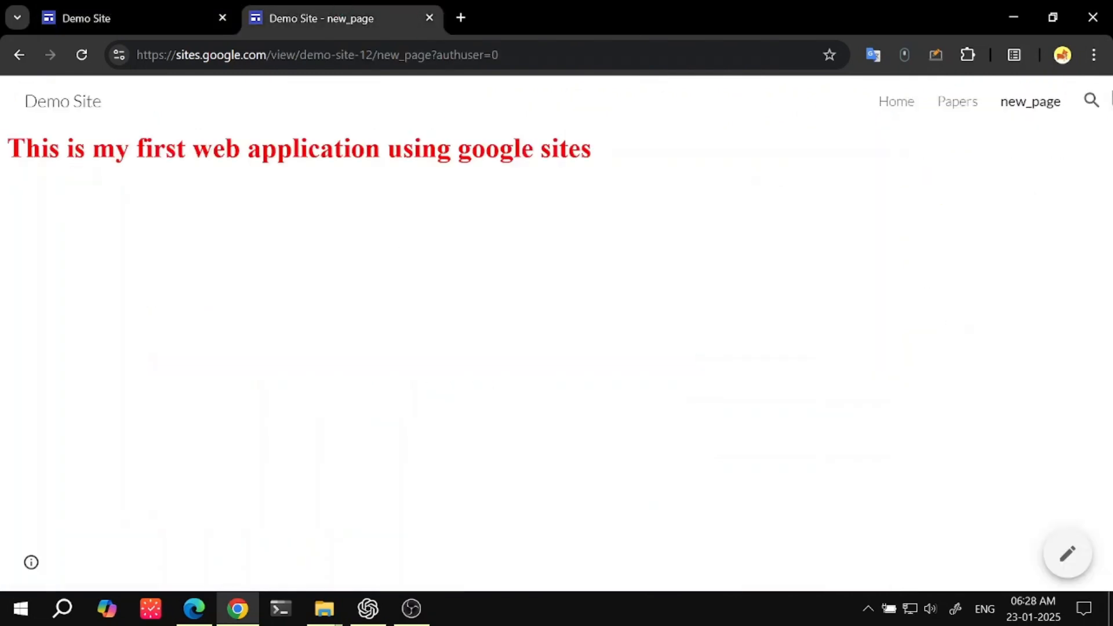
left_click(81, 62)
left_click(82, 55)
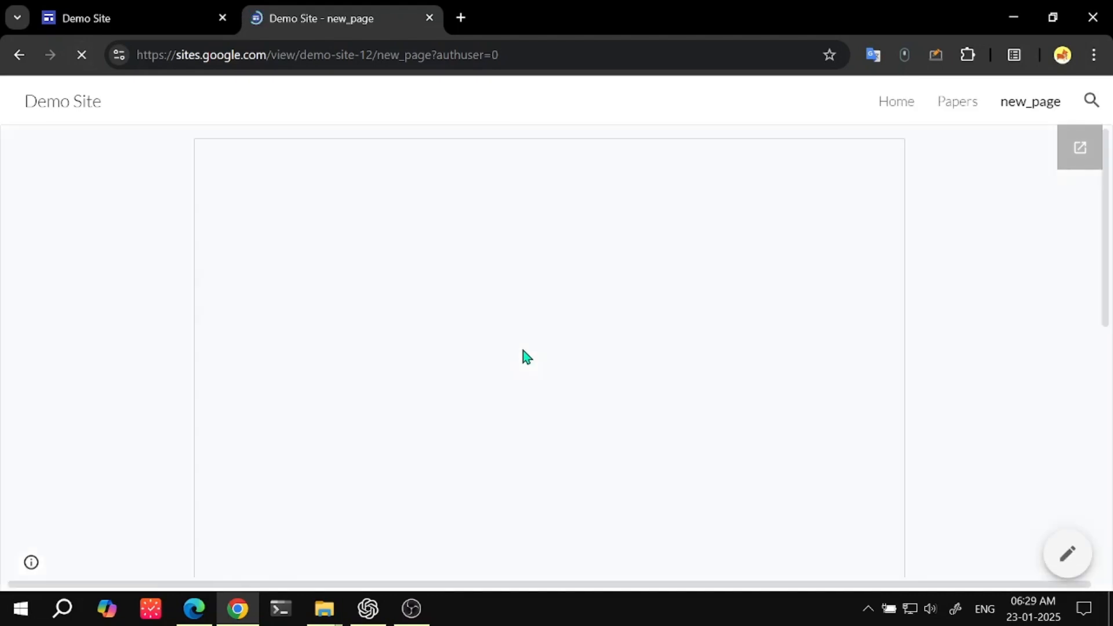
- Look through the pages of the embedded Arduino code document on the published new_page
scroll(508, 330, "down", 5)
scroll(509, 330, "down", 20)
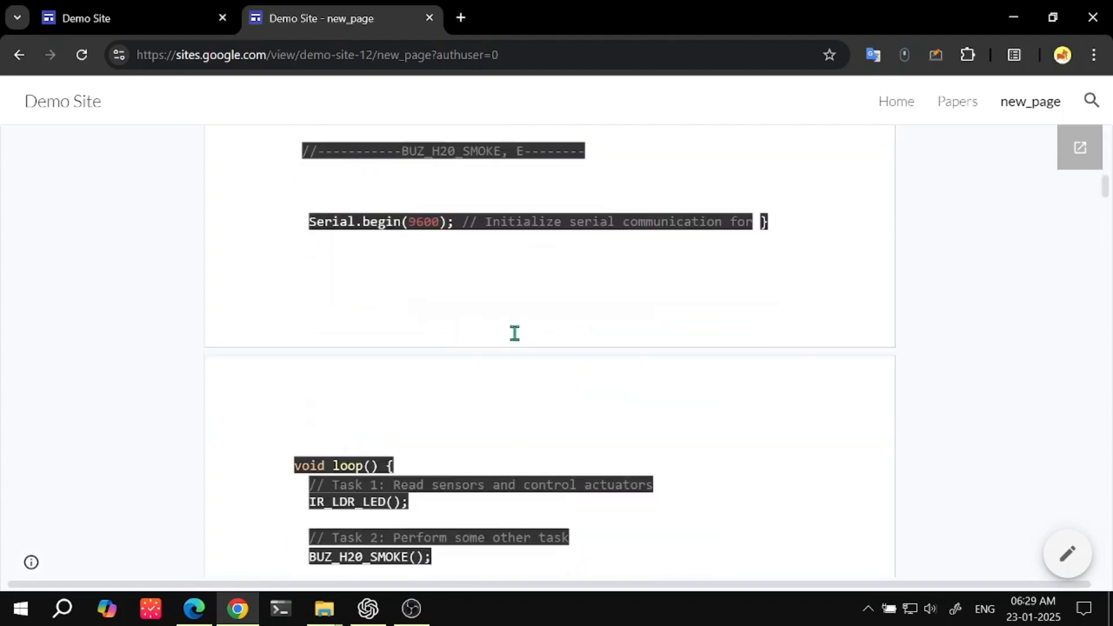
scroll(513, 337, "down", 20)
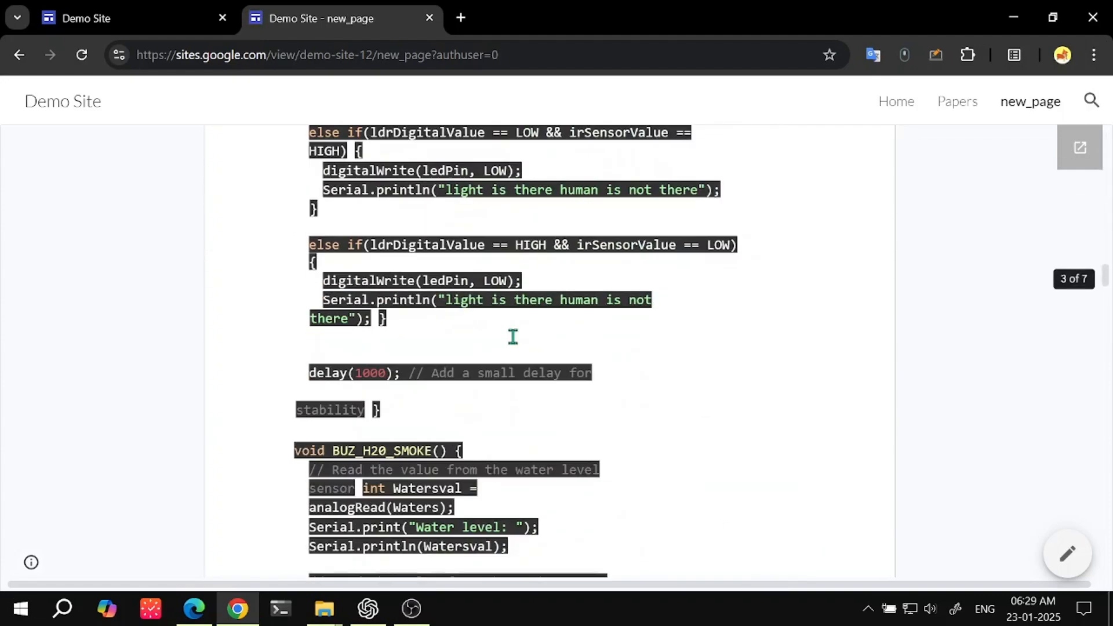
scroll(514, 336, "down", 5)
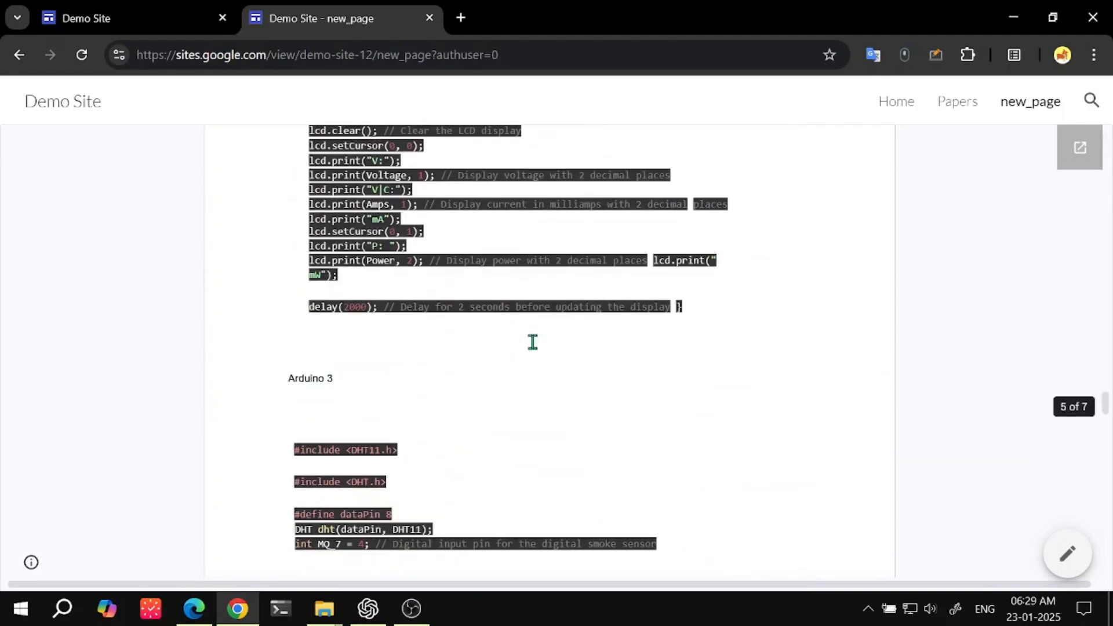
scroll(531, 340, "up", 20)
scroll(595, 354, "up", 10)
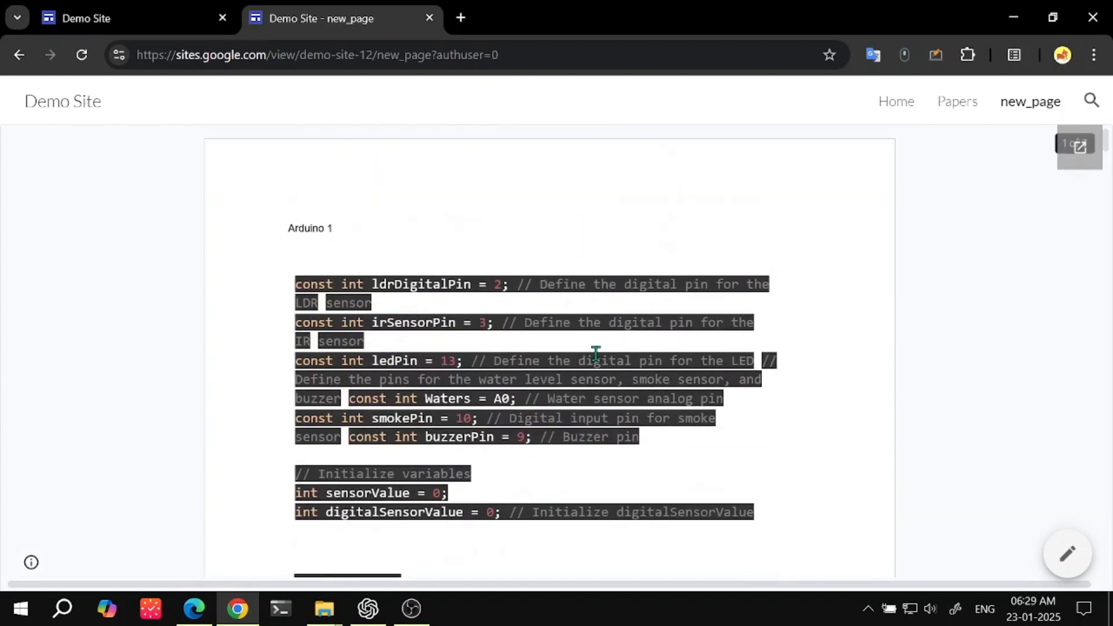
scroll(597, 357, "down", 10)
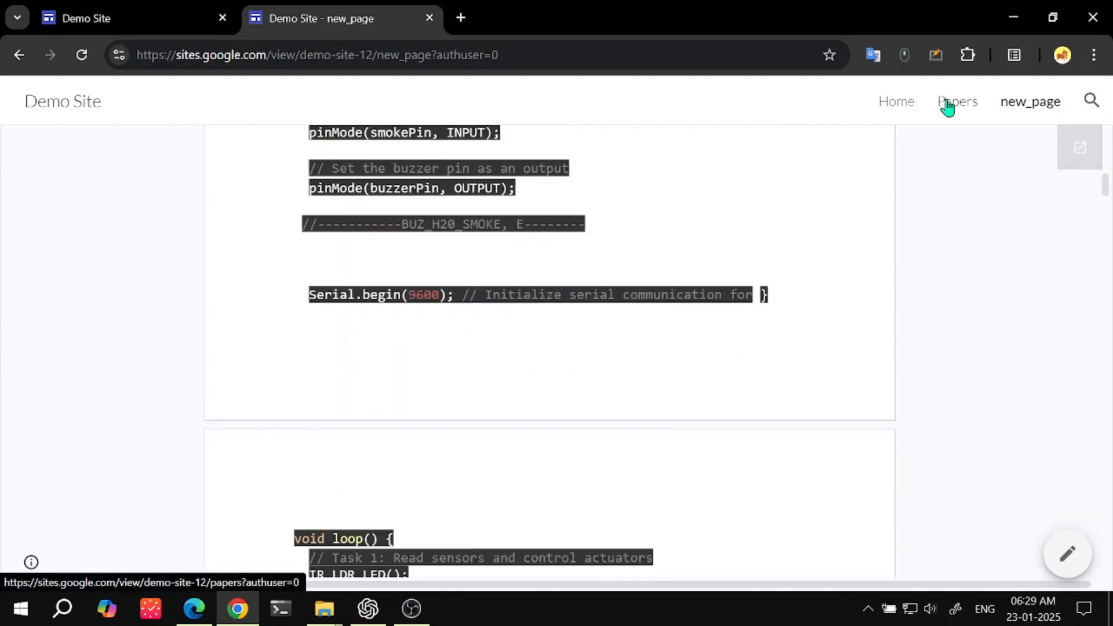
- View the Papers and Home pages of the published site and return to new_page
left_click(947, 107)
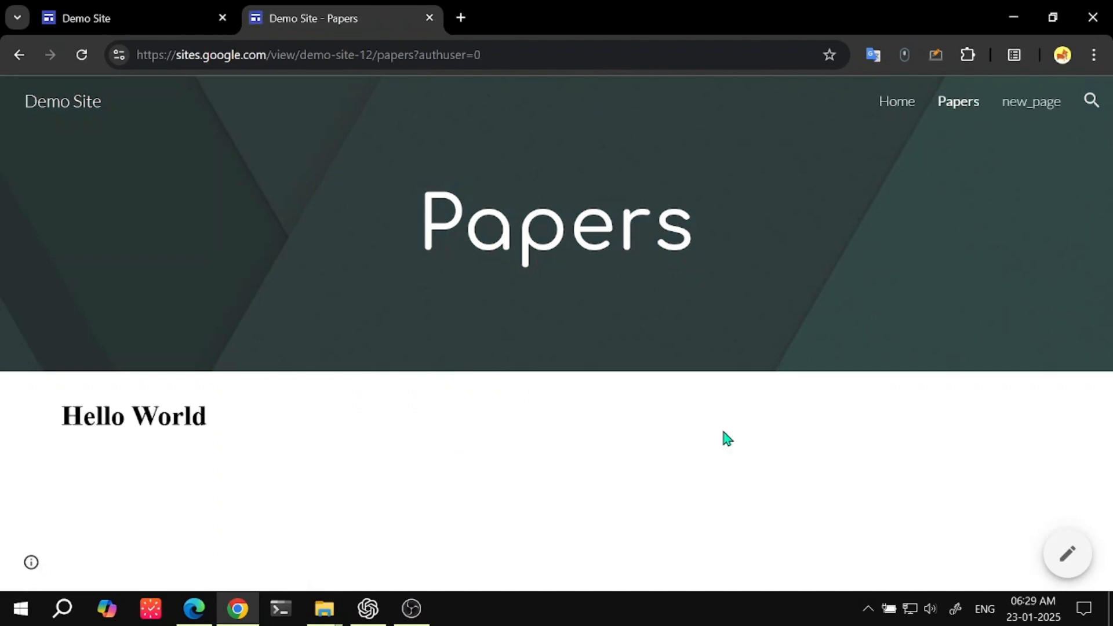
left_click(893, 105)
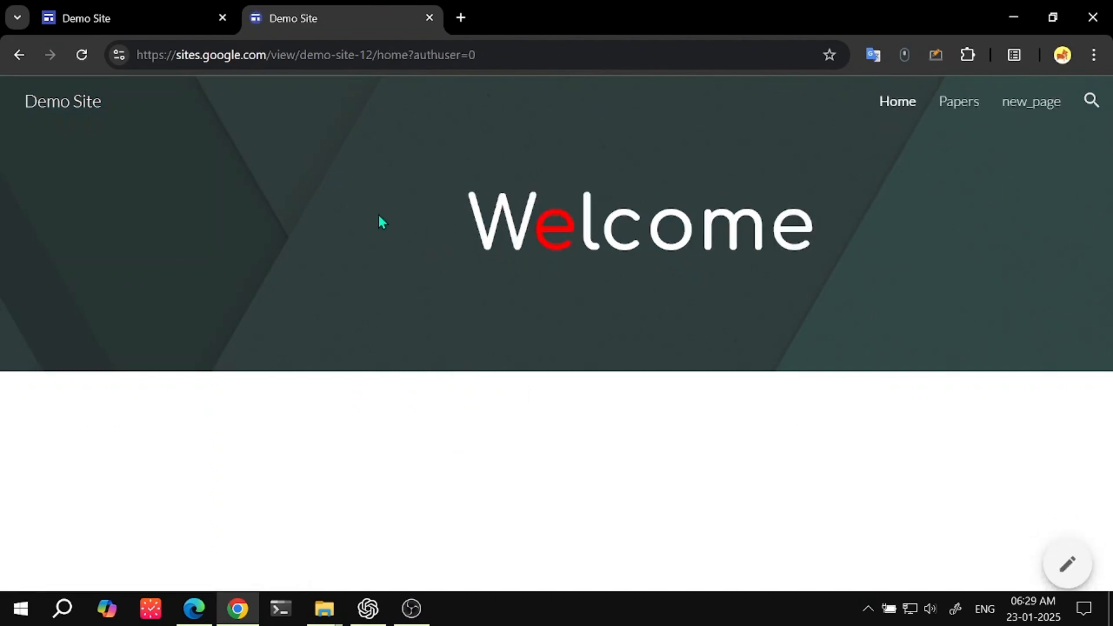
left_click(1015, 110)
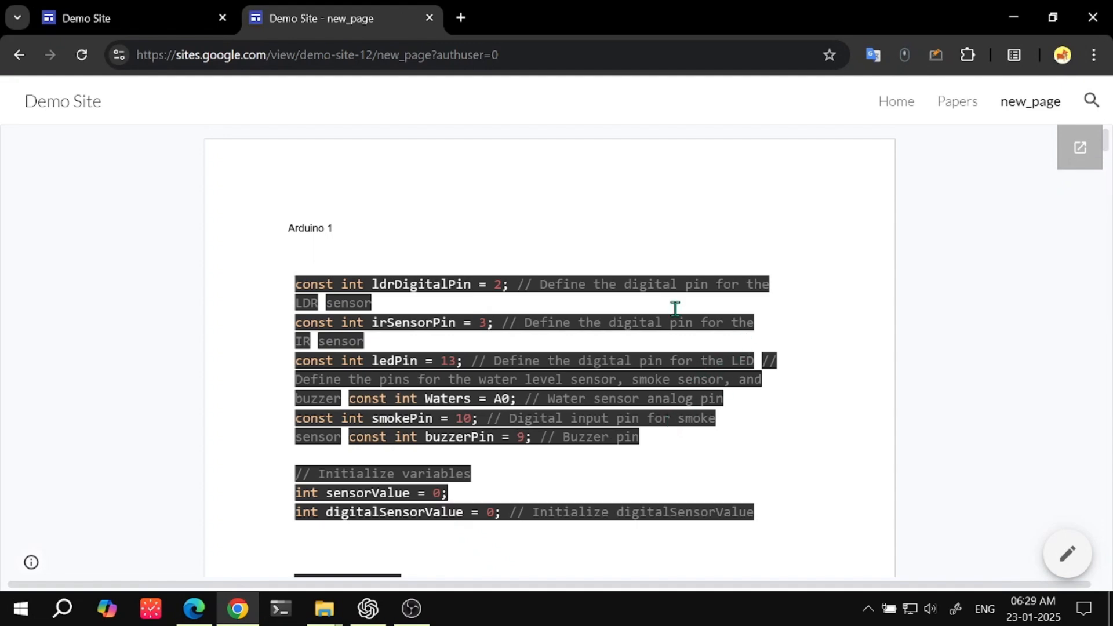
- Read the setup() code in the embedded document, select its pinMode lines and clear the selection
scroll(652, 335, "down", 4)
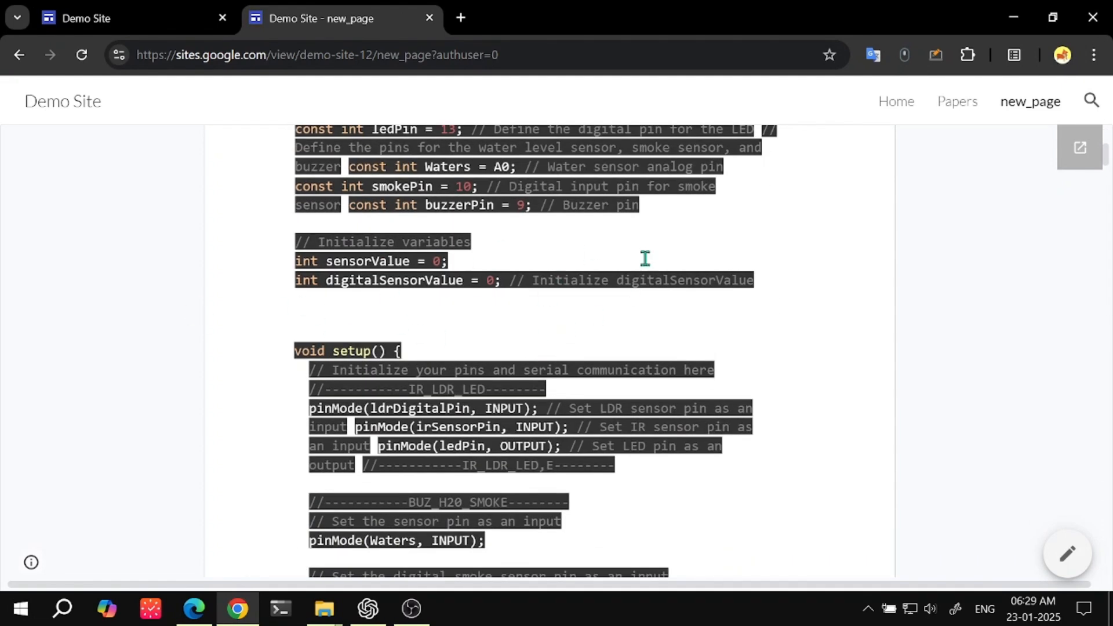
scroll(538, 351, "down", 4)
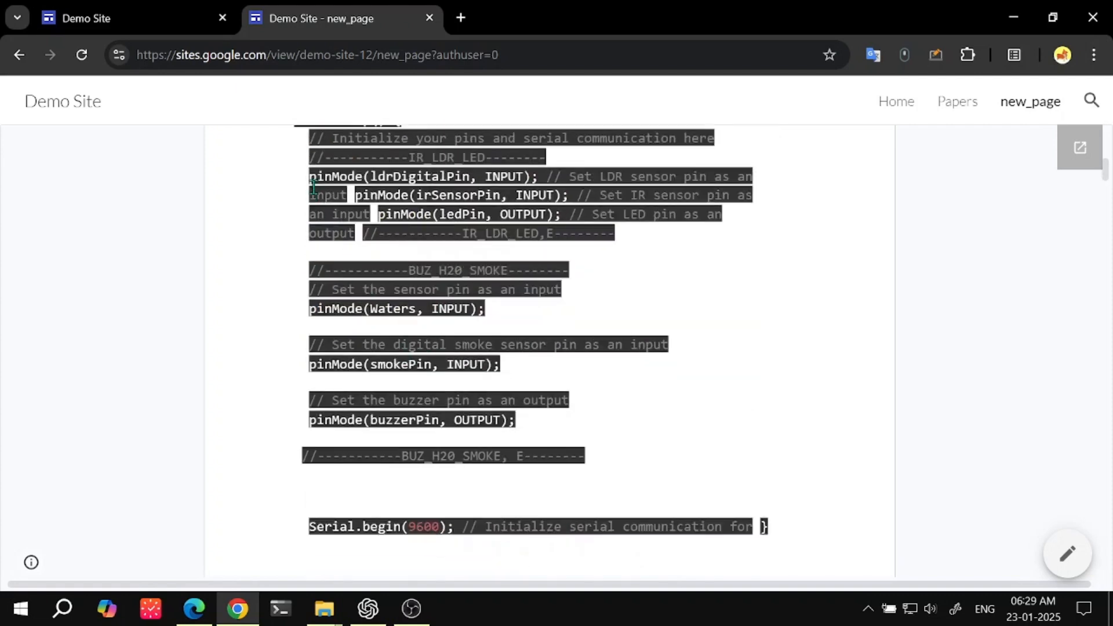
left_click_drag(306, 178, 815, 415)
left_click(815, 415)
scroll(501, 390, "up", 8)
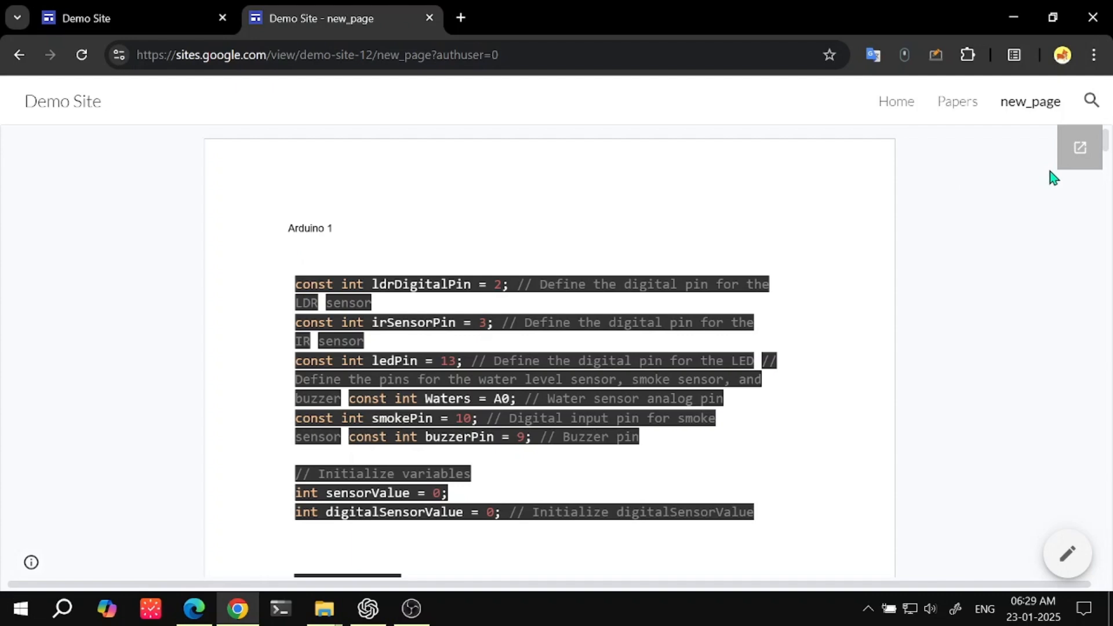
- Check the embed options in the site editor, return to the published new_page and examine the embedded document again
left_click(1079, 147)
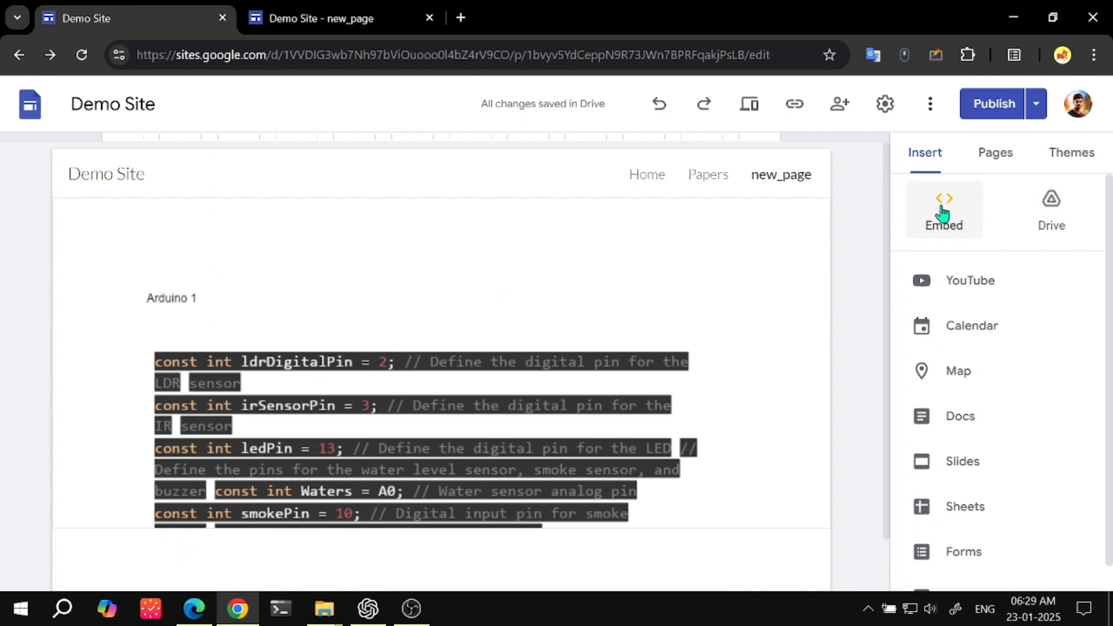
left_click(321, 18)
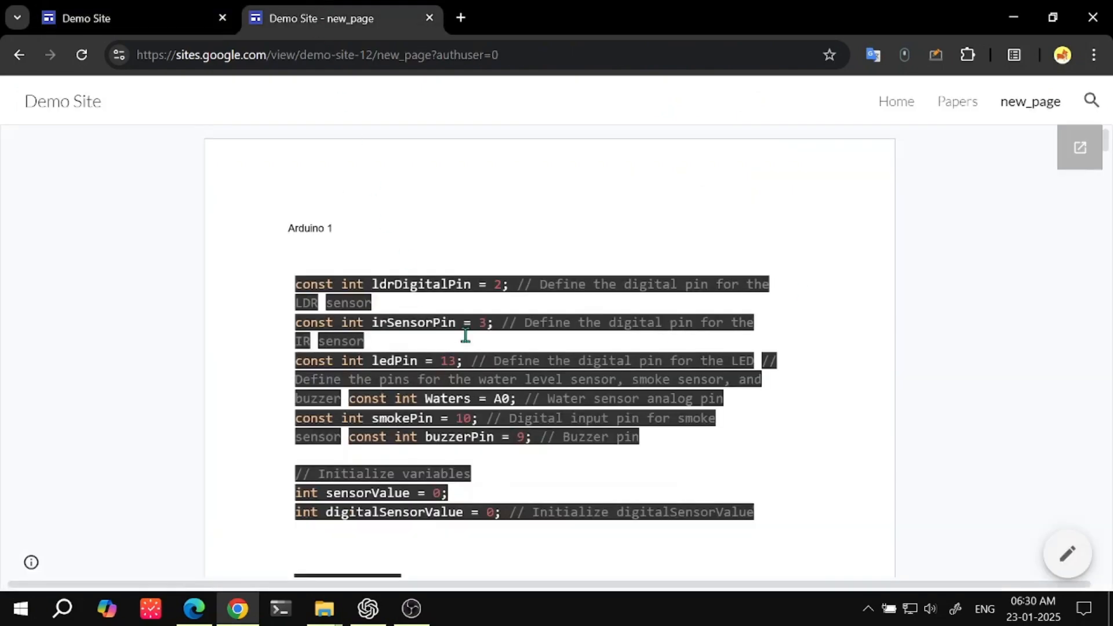
scroll(347, 263, "down", 20)
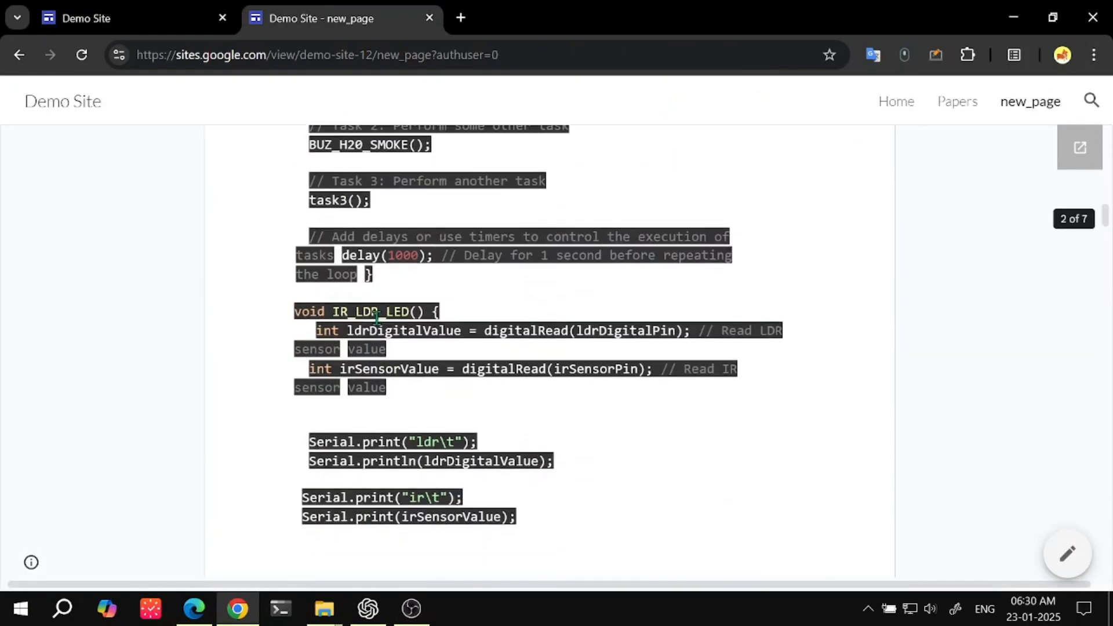